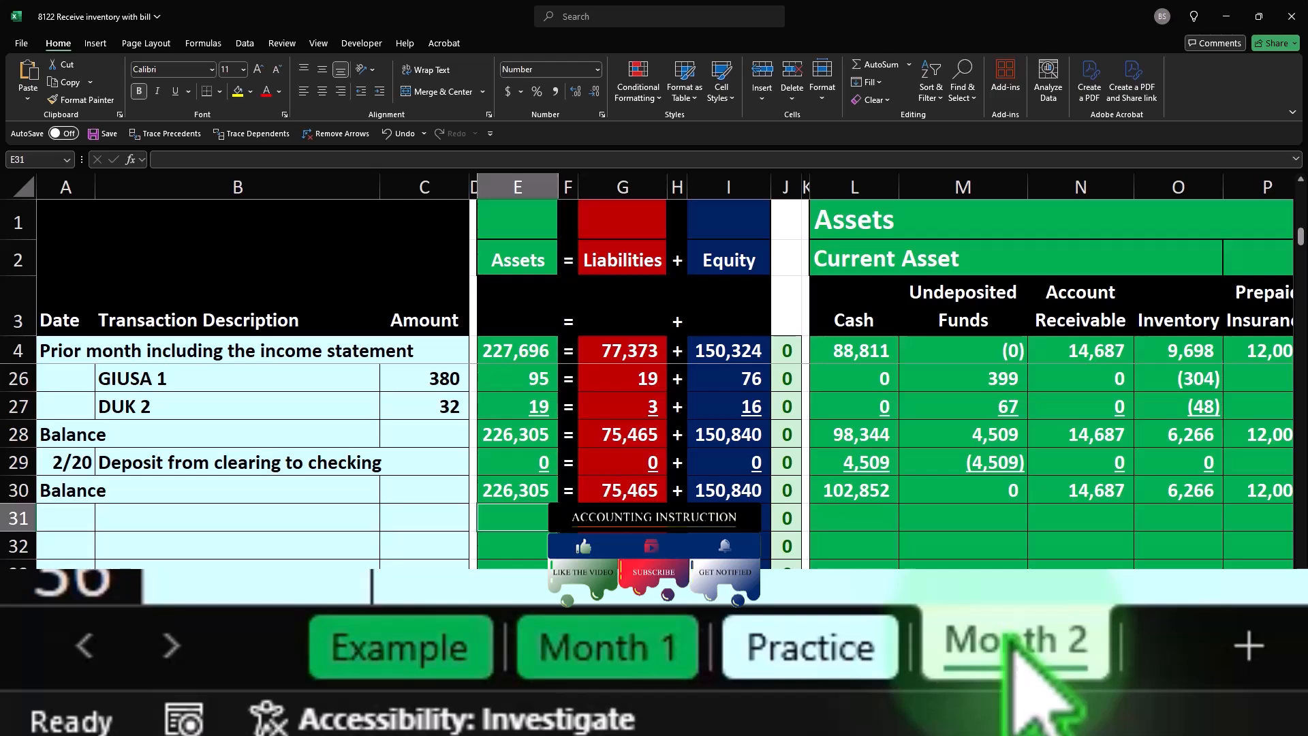
# - Review the 2/22 purchase of inventory on account and its SQ count in rows 31 to 33 of the Example sheet
pyautogui.click(402, 646)
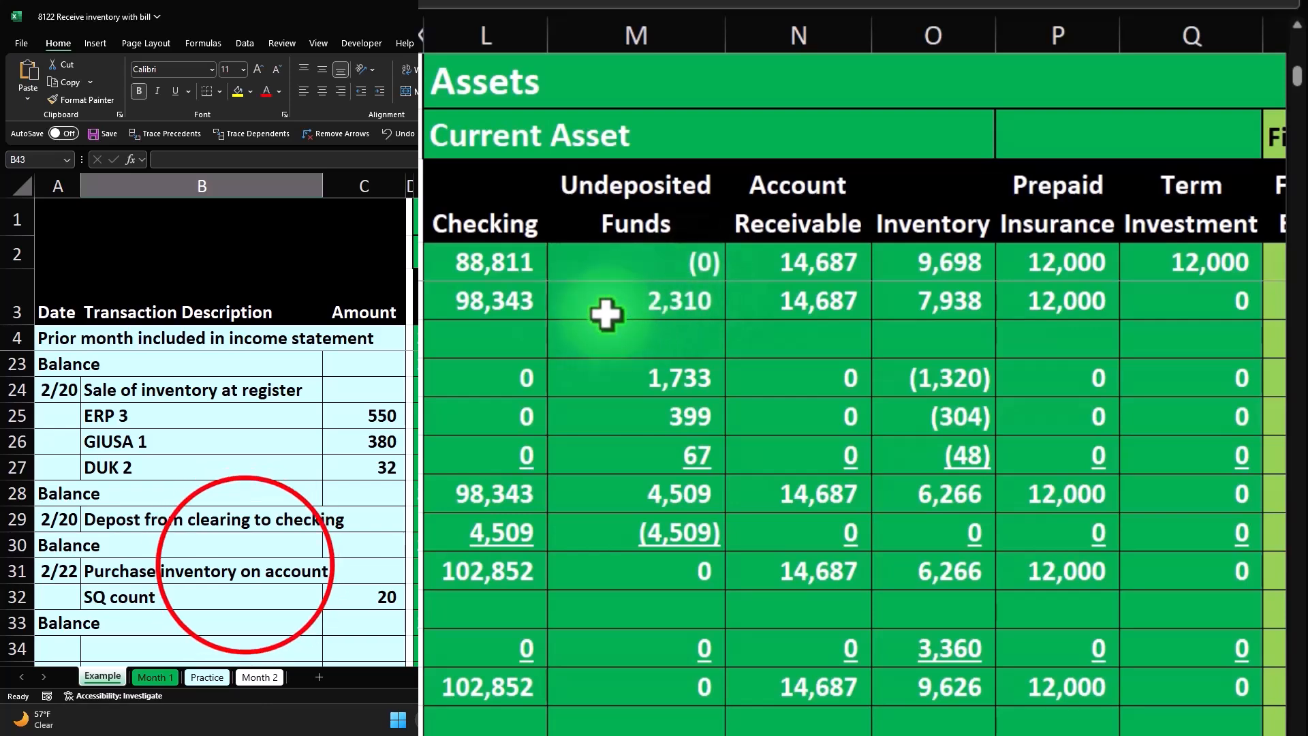
pyautogui.click(245, 564)
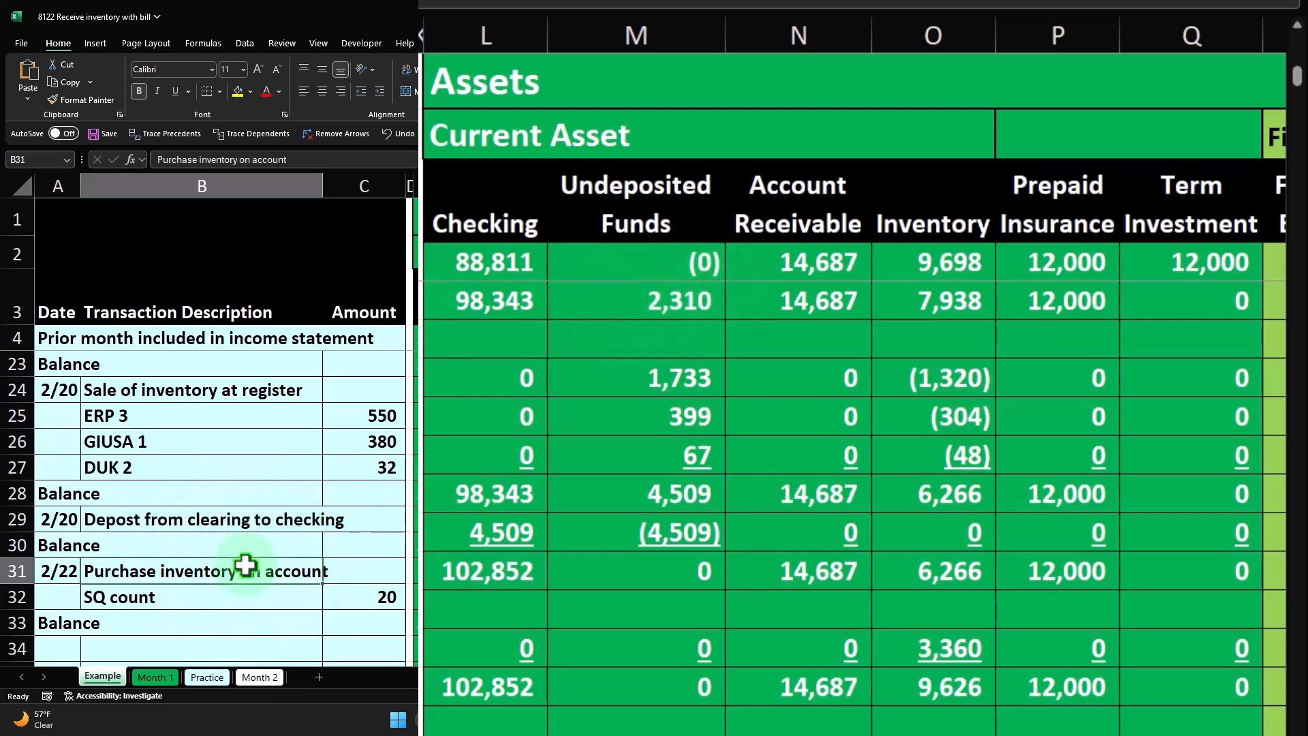
pyautogui.scroll(-1, 245, 564)
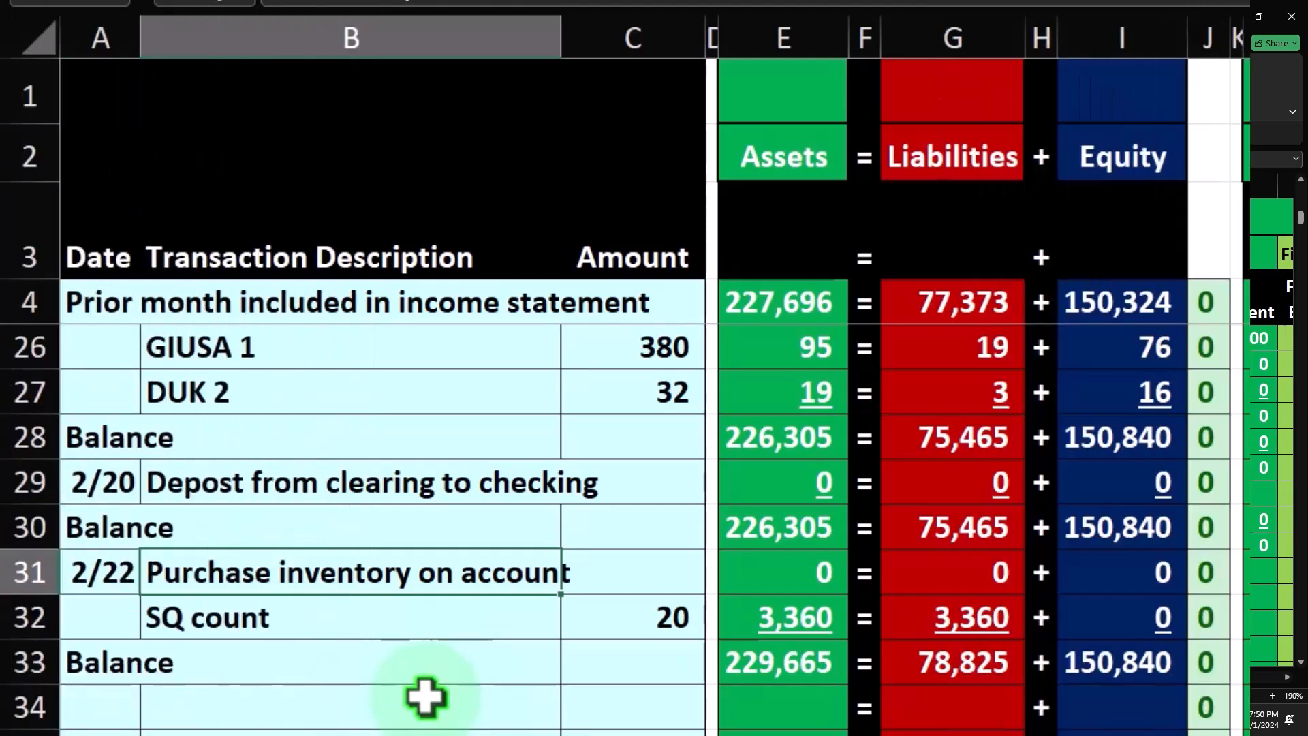
pyautogui.click(441, 622)
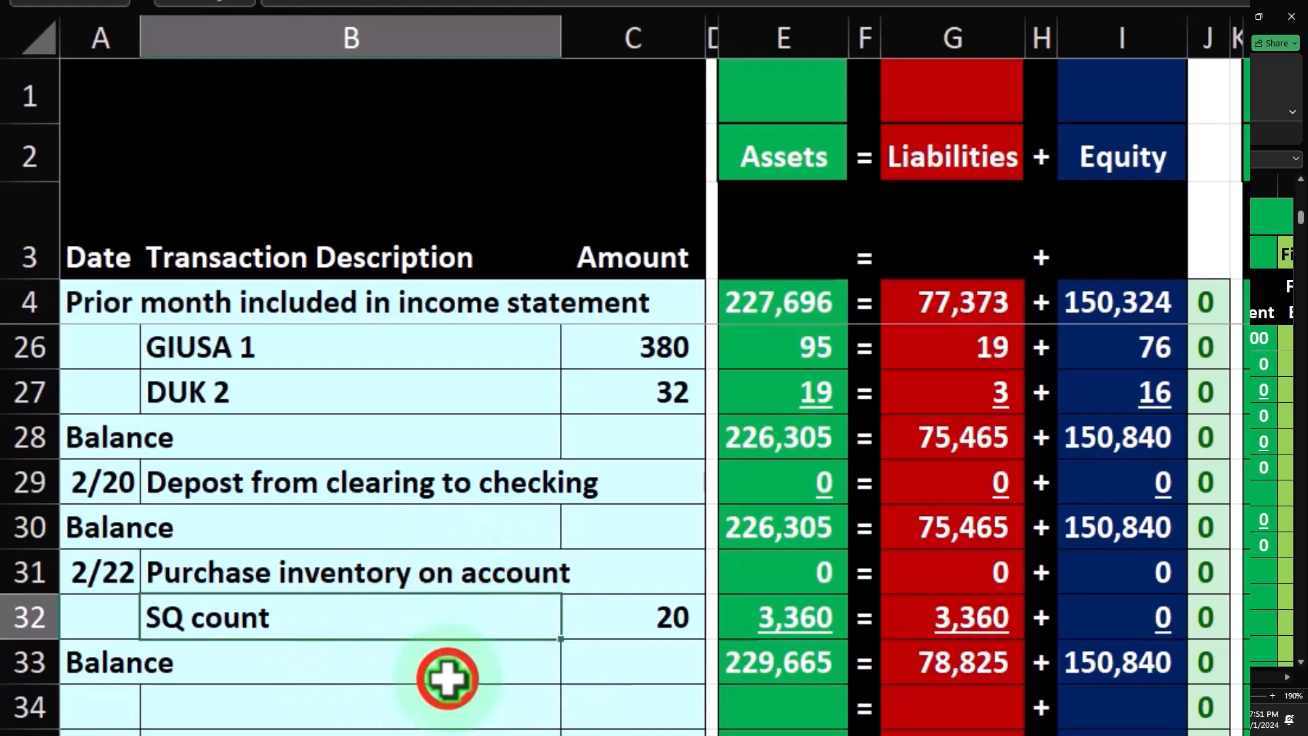
pyautogui.click(447, 678)
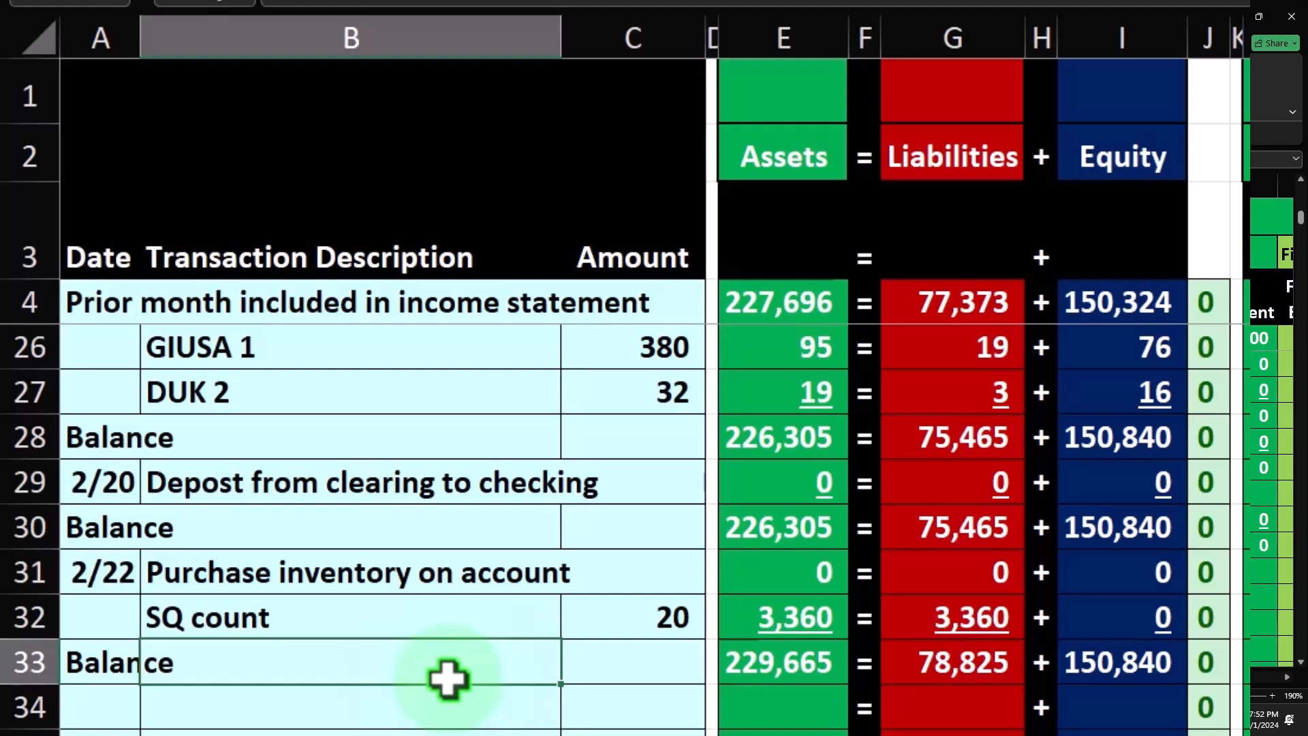
pyautogui.click(618, 628)
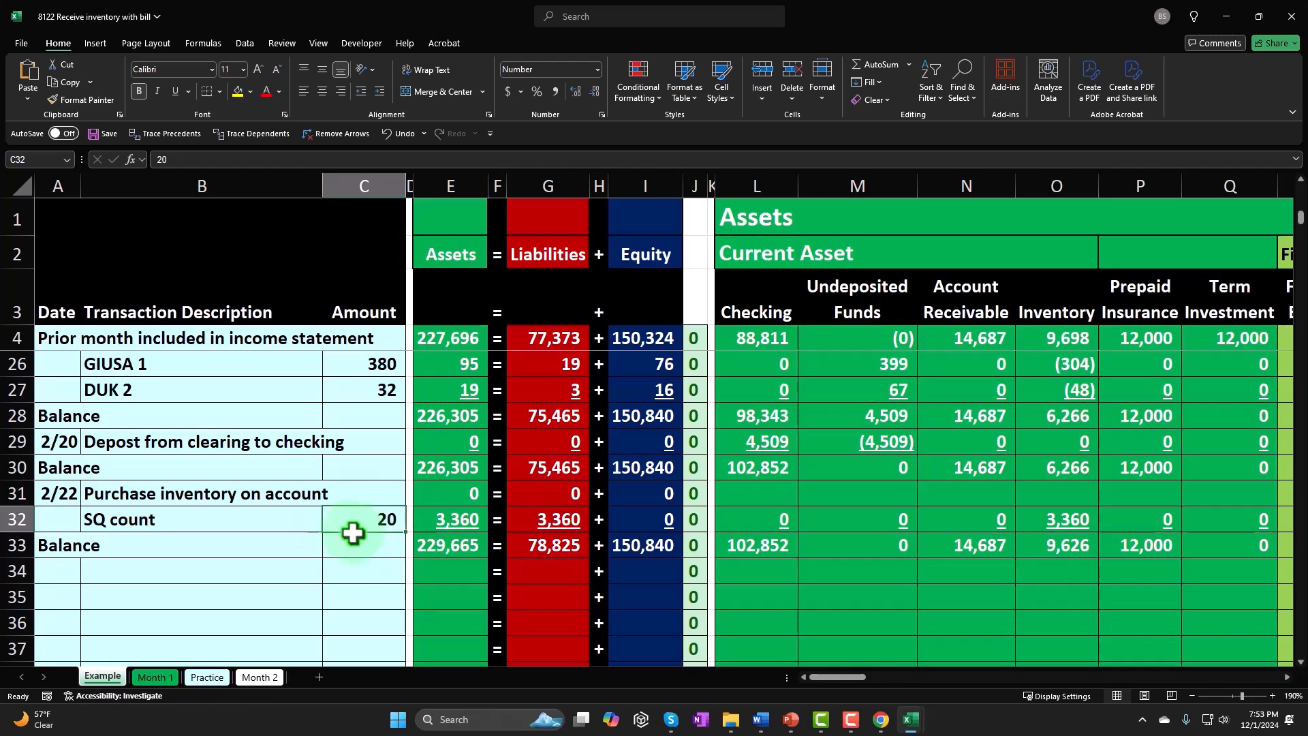
# - On the Month 2 sheet, enter date 2/22 and description "Purchase of inventory on account" in row 31
pyautogui.click(263, 678)
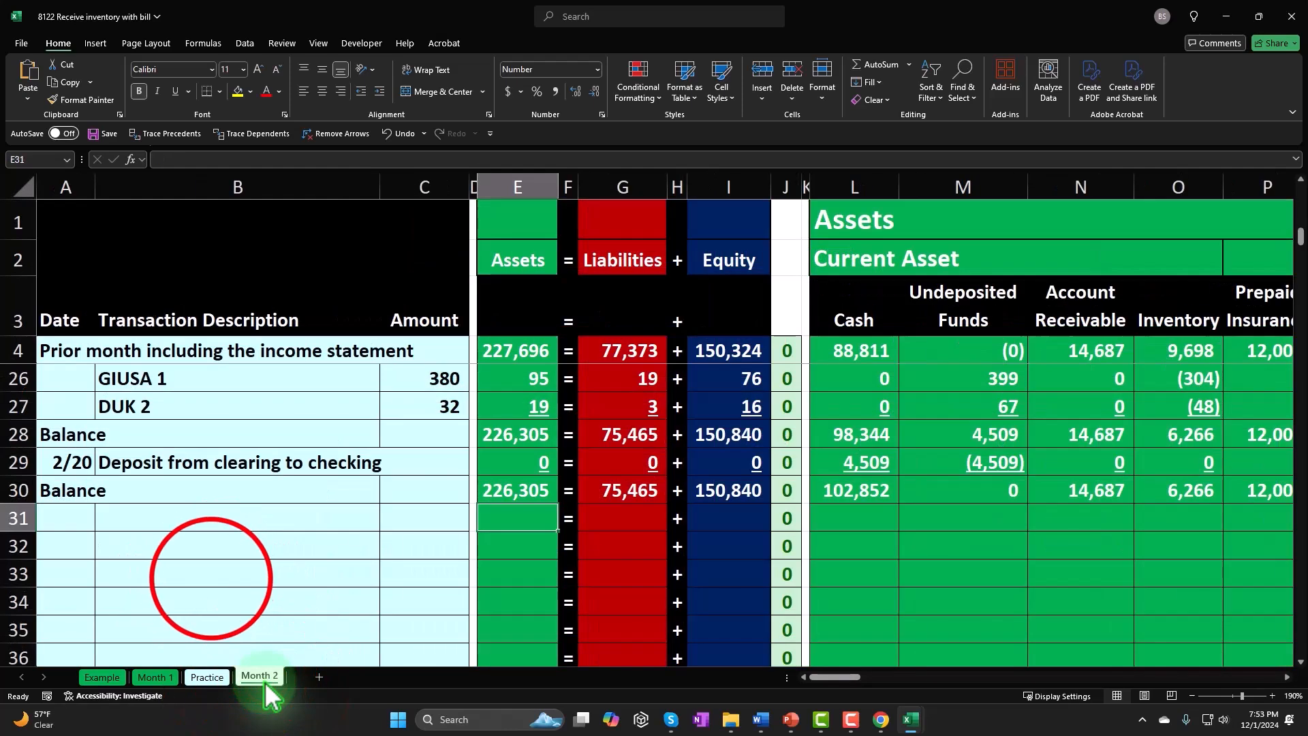
pyautogui.click(88, 519)
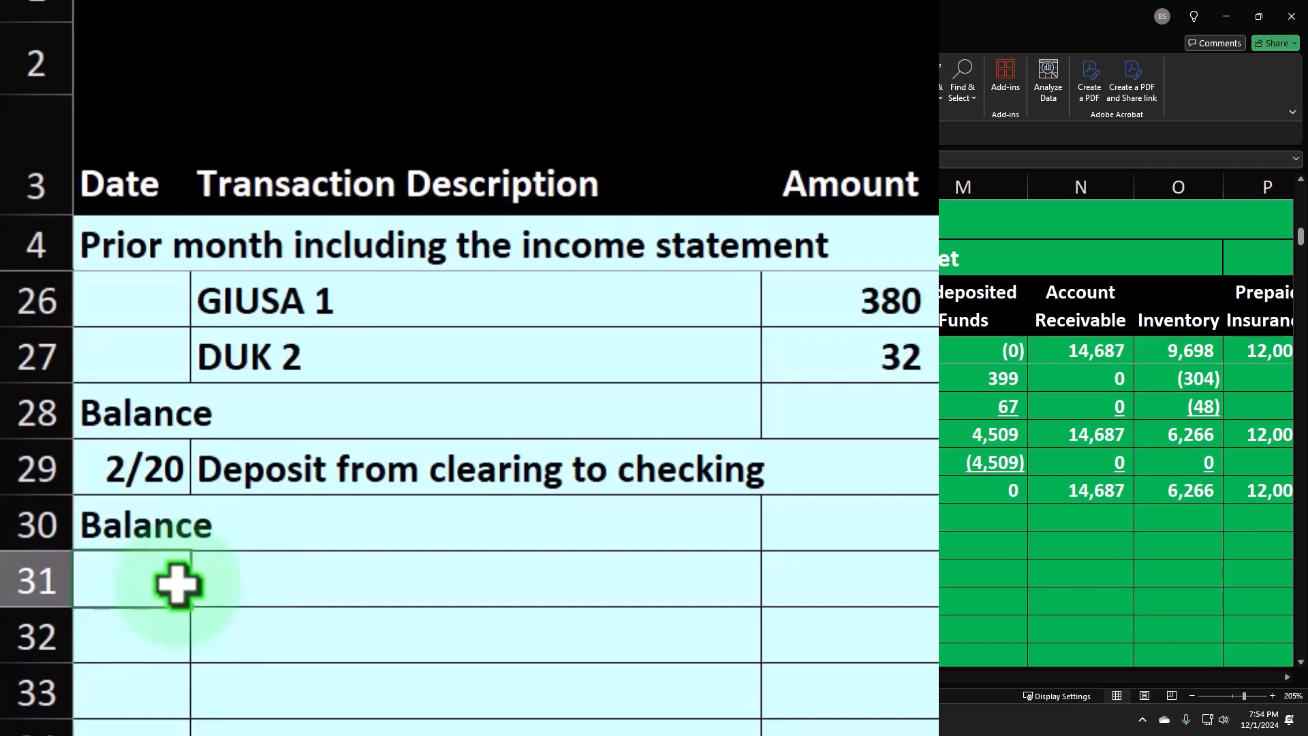
pyautogui.write('2')
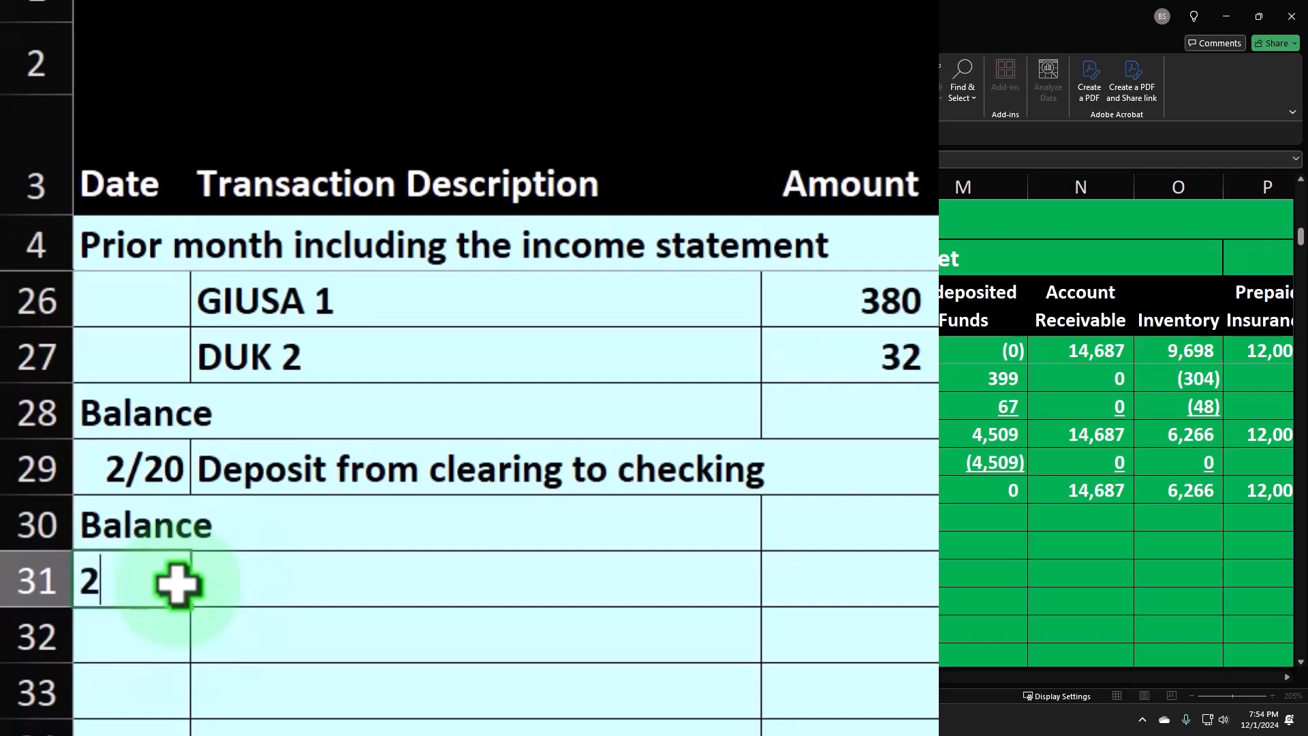
pyautogui.write('/28')
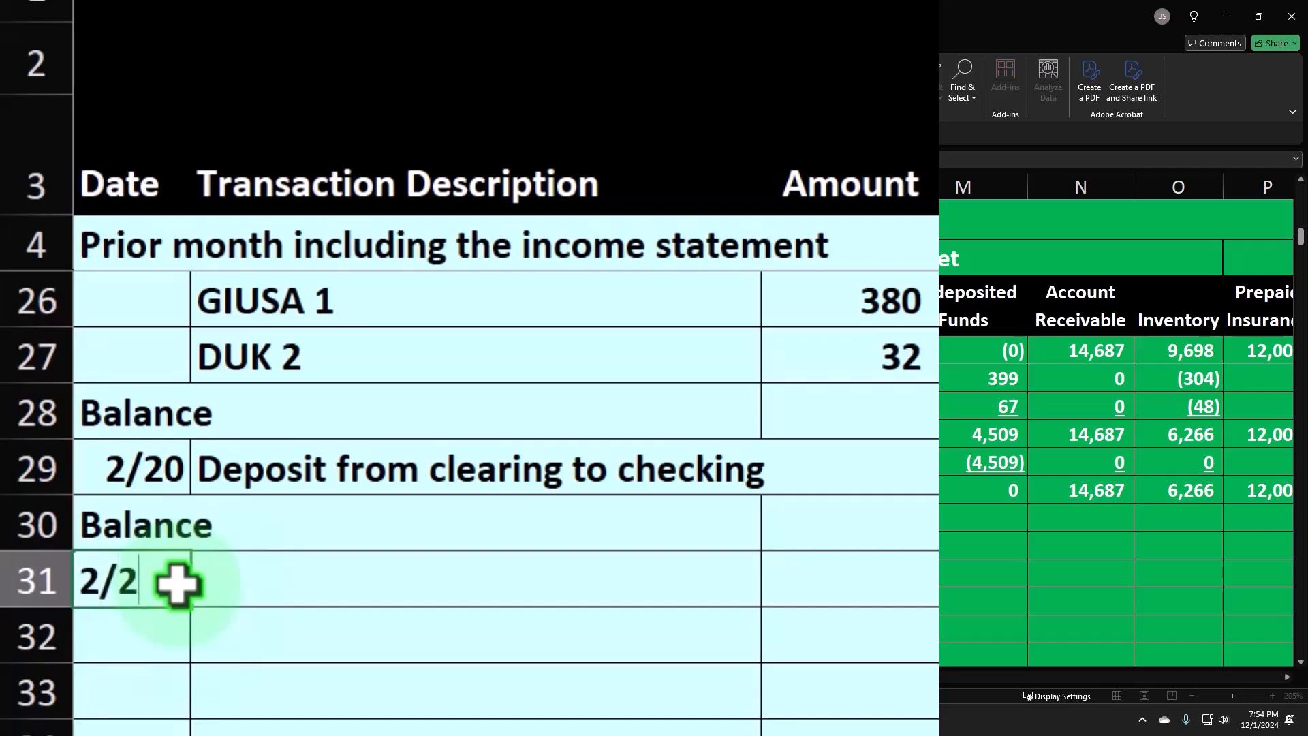
pyautogui.press('Tab')
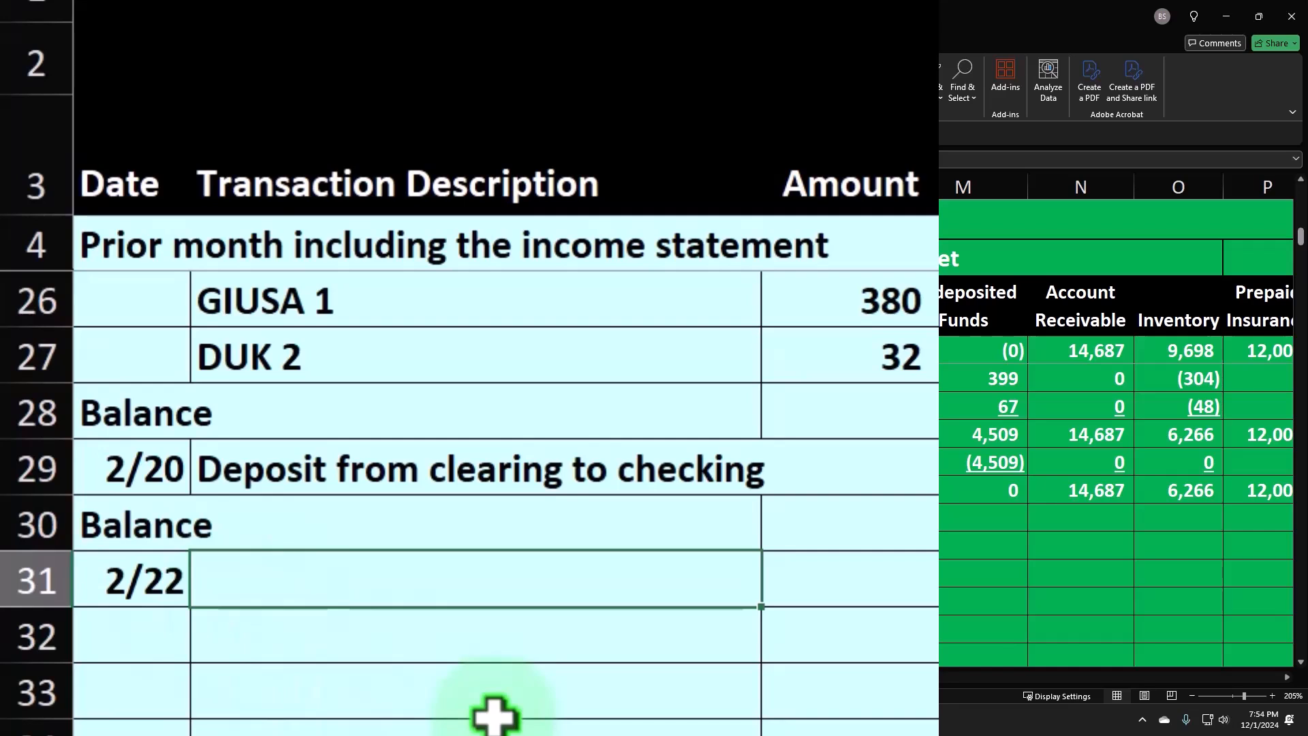
pyautogui.write('Pur')
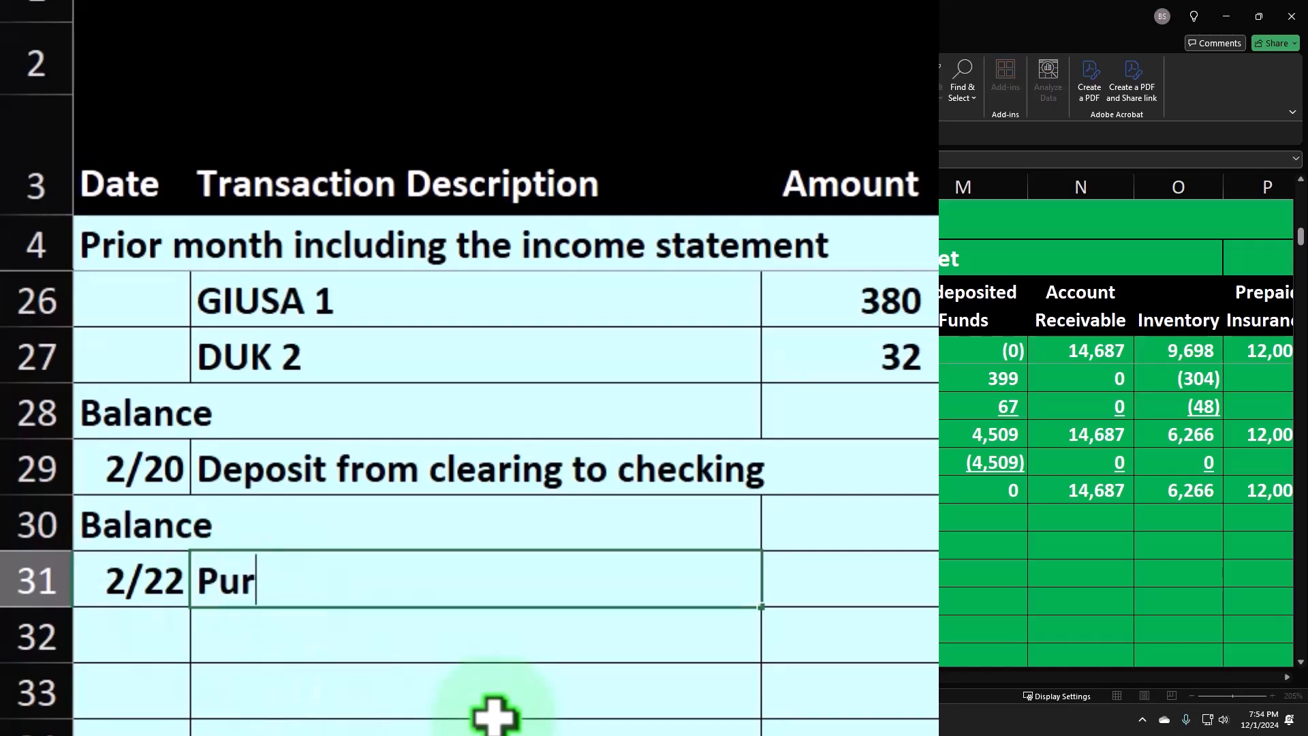
pyautogui.write('chase of inve')
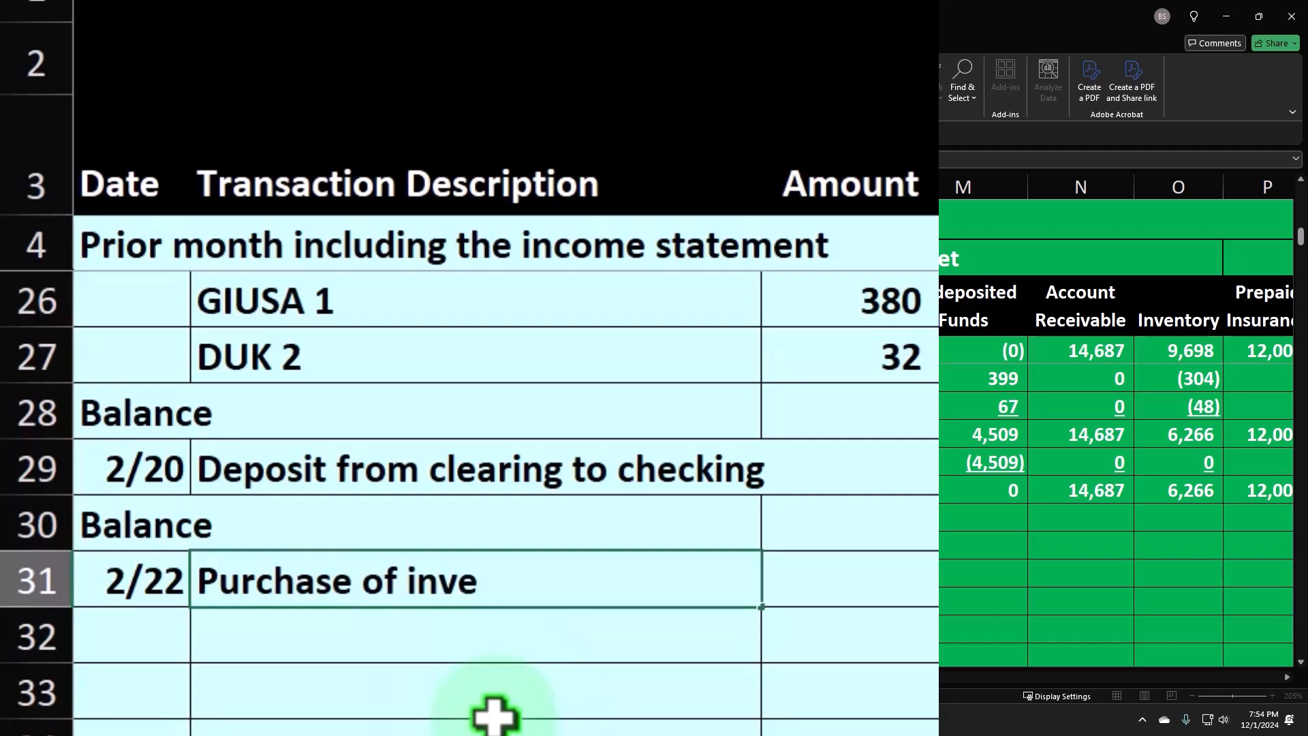
pyautogui.write('ntory on account')
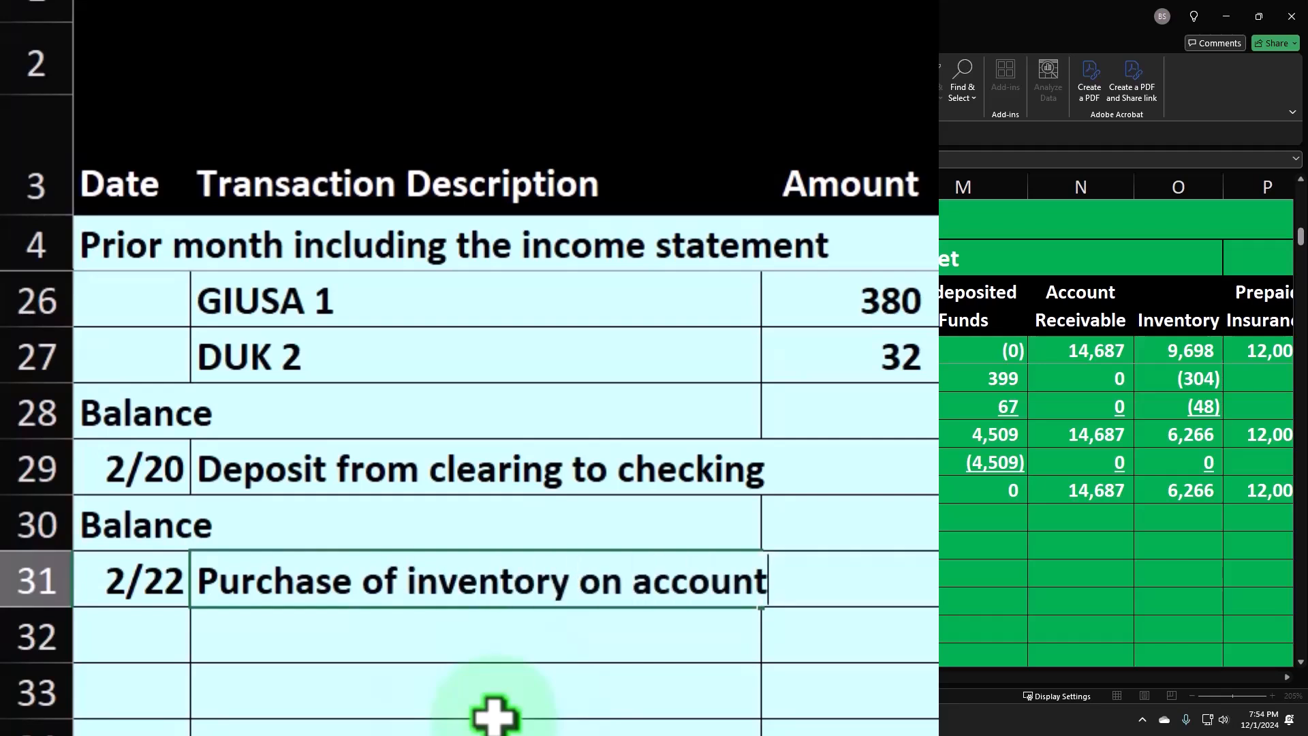
pyautogui.press('Return')
# - Enter "SQ count" in cell B32 below the purchase description and indent it
pyautogui.press('Tab')
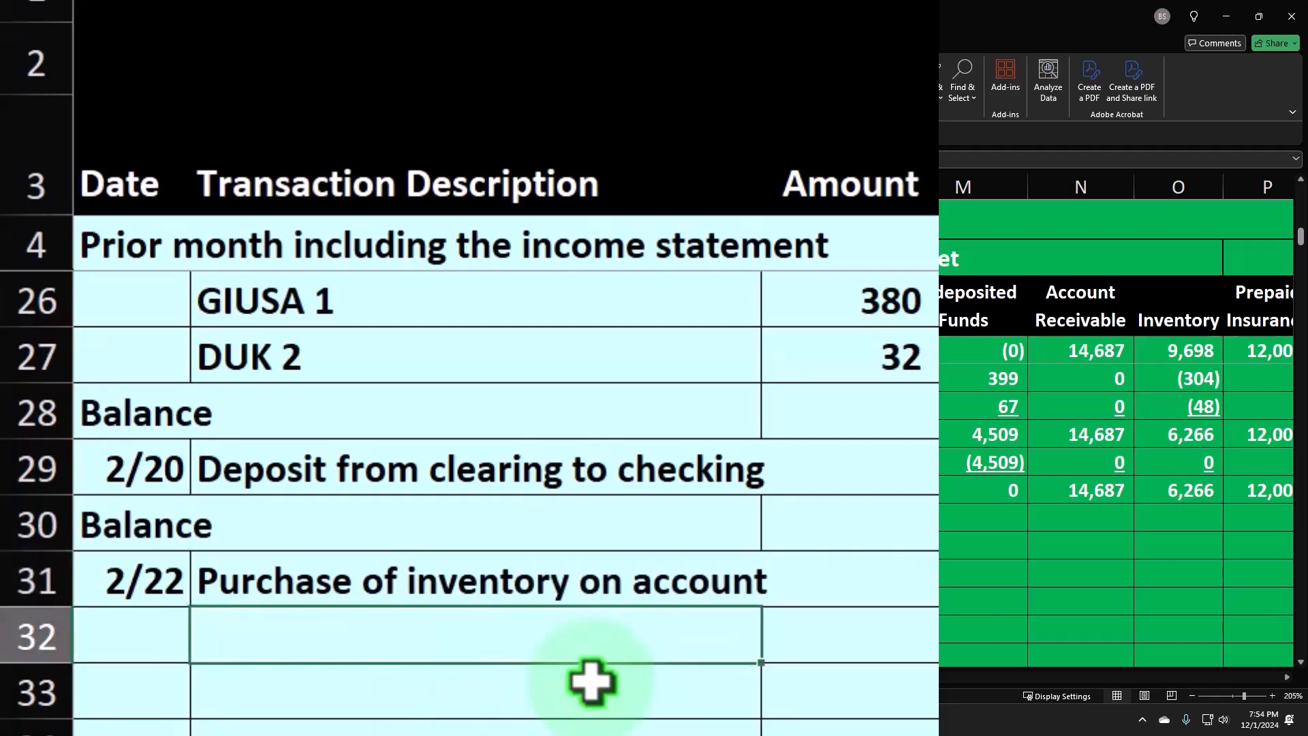
pyautogui.write('SA')
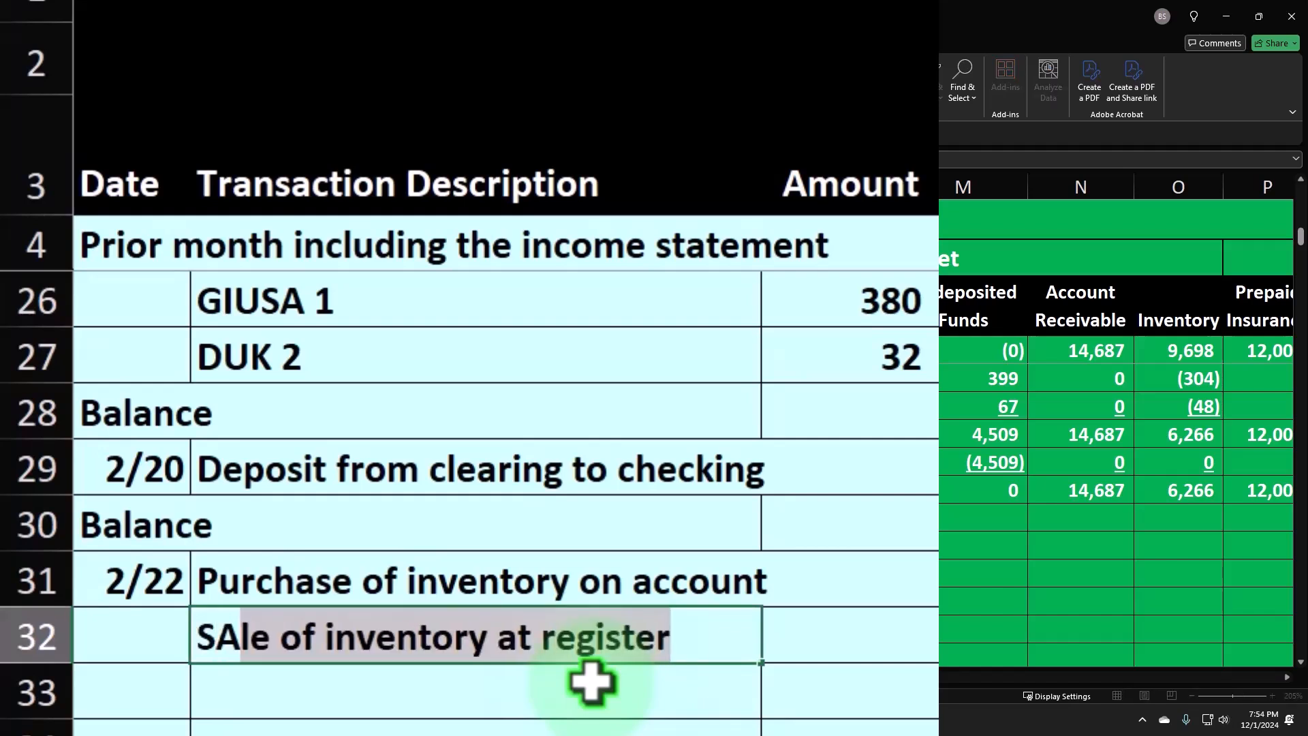
pyautogui.press('BackSpace')
pyautogui.press('BackSpace')
pyautogui.write('Q')
pyautogui.write(' cou')
pyautogui.write('nt')
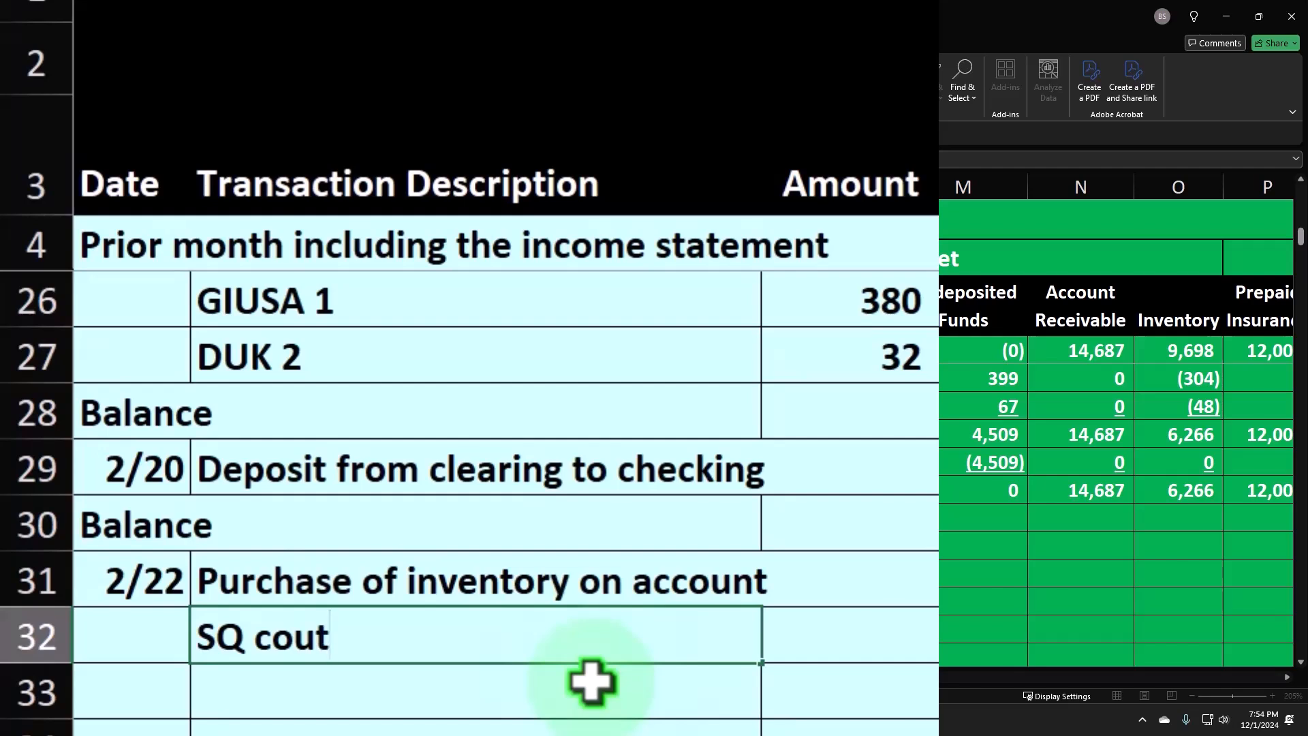
pyautogui.press('Return')
pyautogui.press('Up')
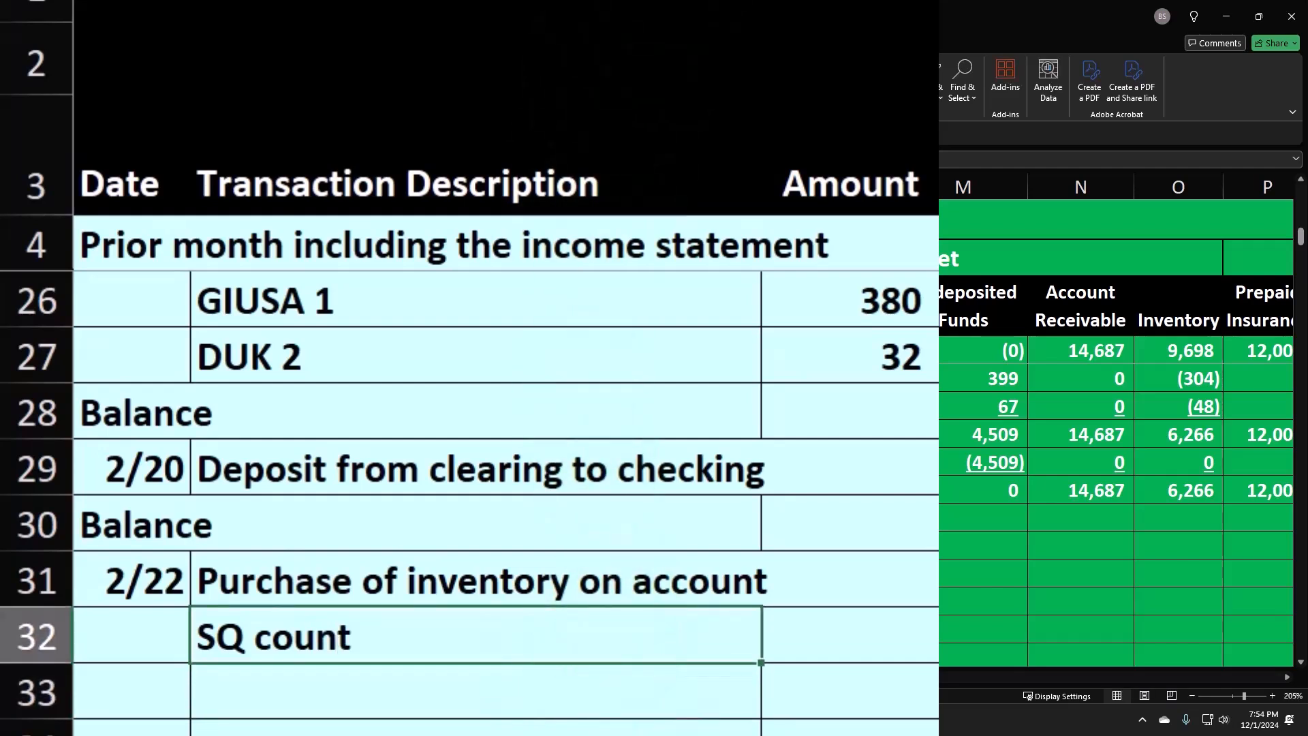
pyautogui.click(729, 55)
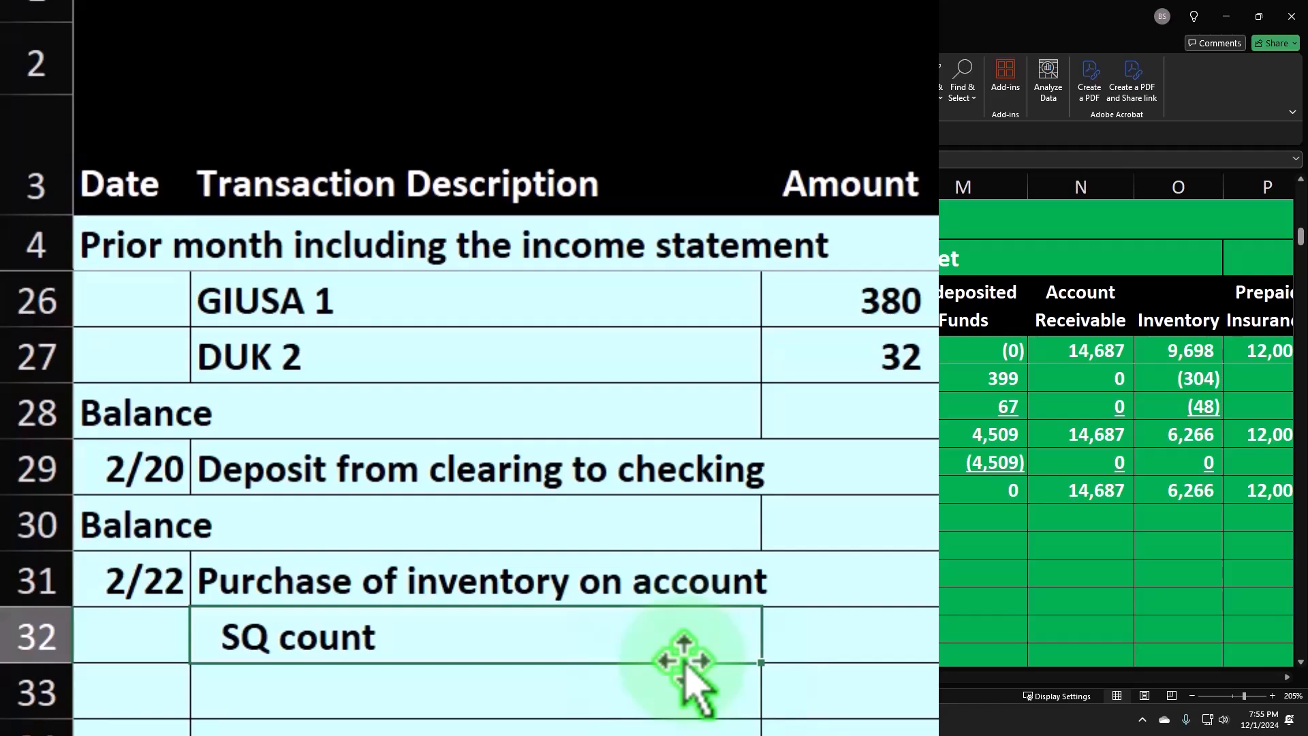
# - Enter 20 as the amount for the SQ count line in cell C32
pyautogui.press('Tab')
pyautogui.press('Tab')
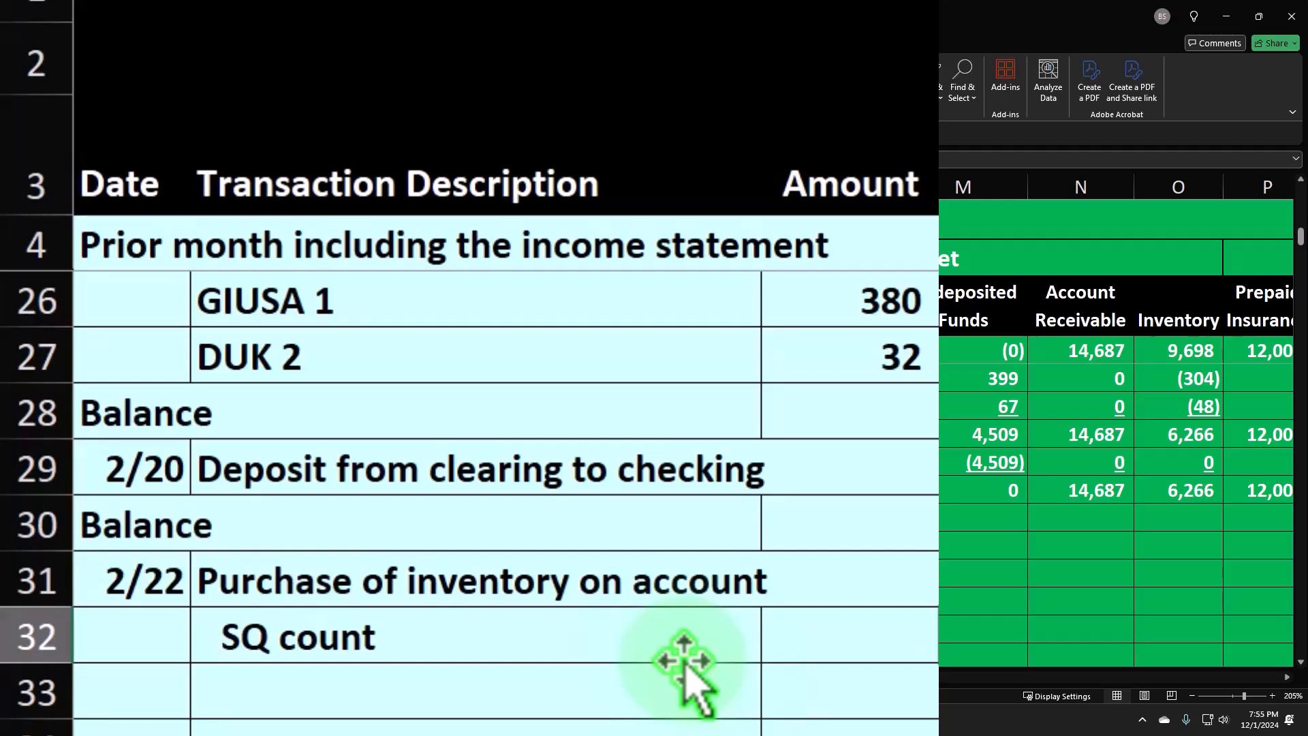
pyautogui.hotkey('shift', 'Tab')
pyautogui.write('20')
pyautogui.hotkey('ctrl', 'Return')
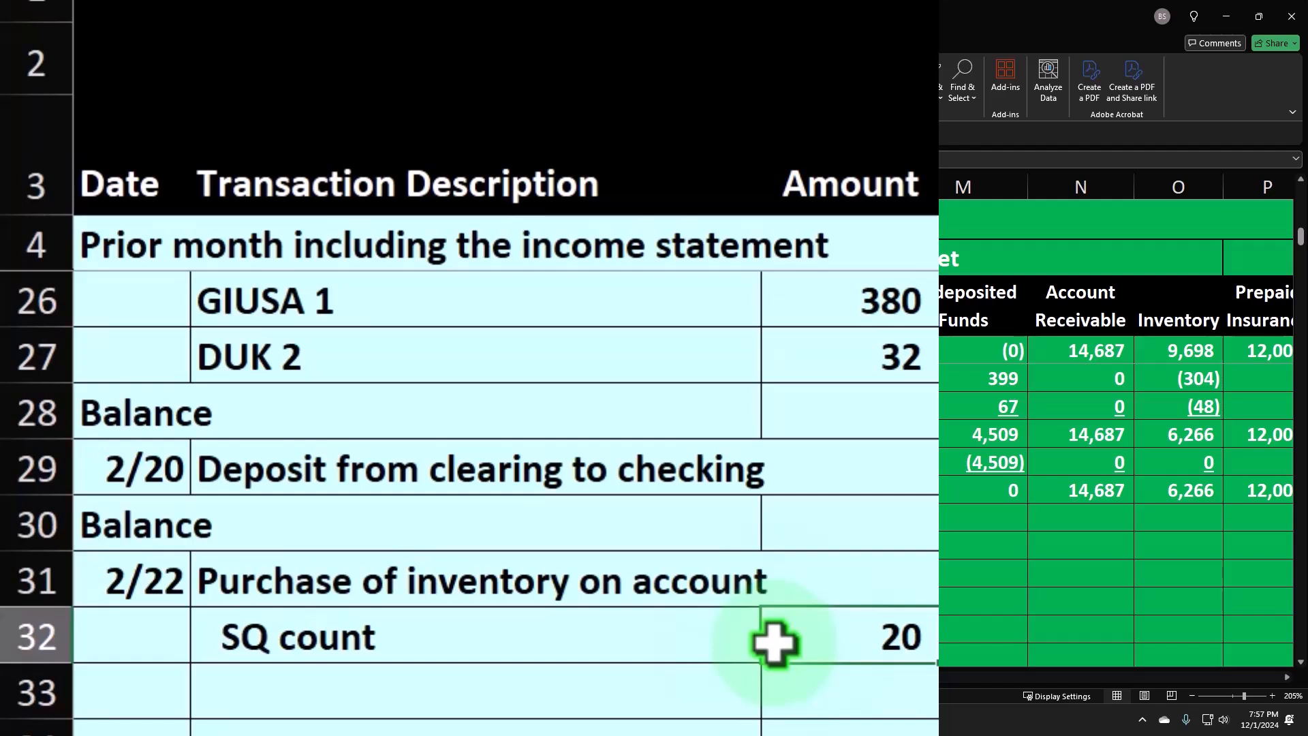
# - Label the blank inventory subsidiary ledger below the GSB ledger as SQ in cell CH13
pyautogui.press('Right')
pyautogui.press('Right')
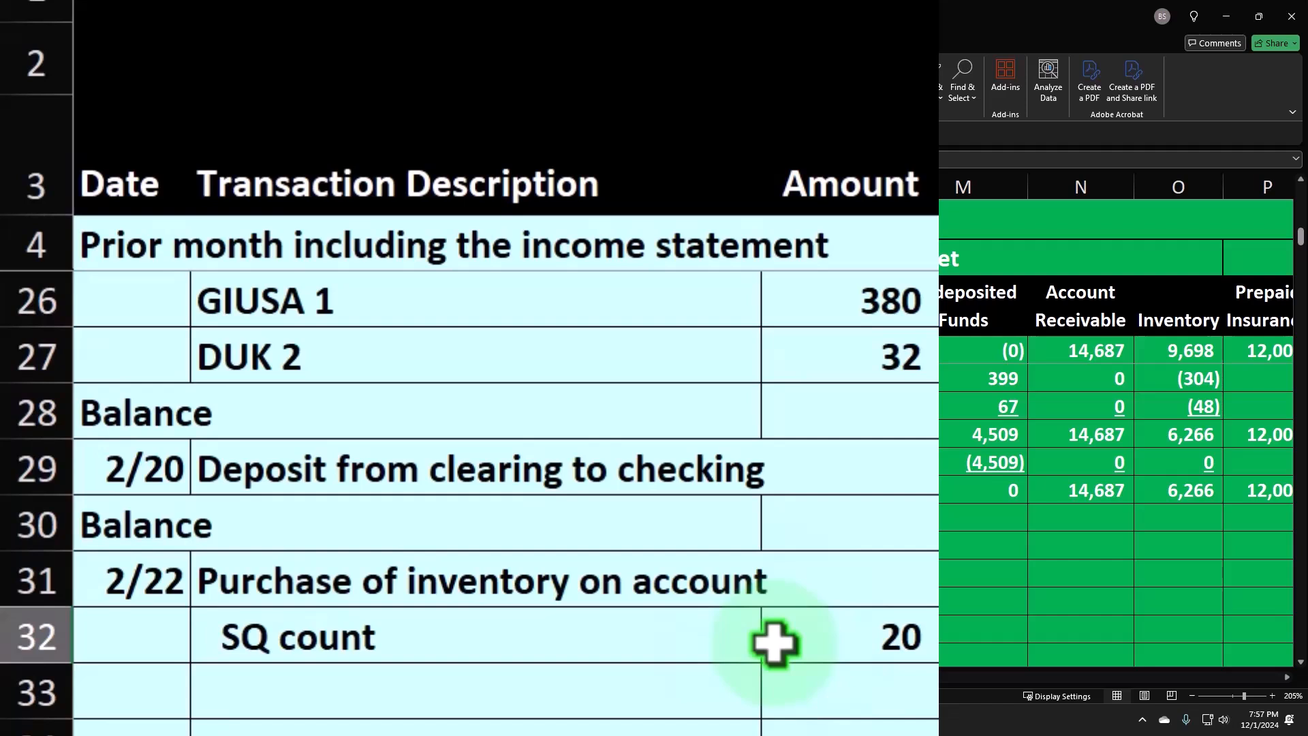
pyautogui.press('Up')
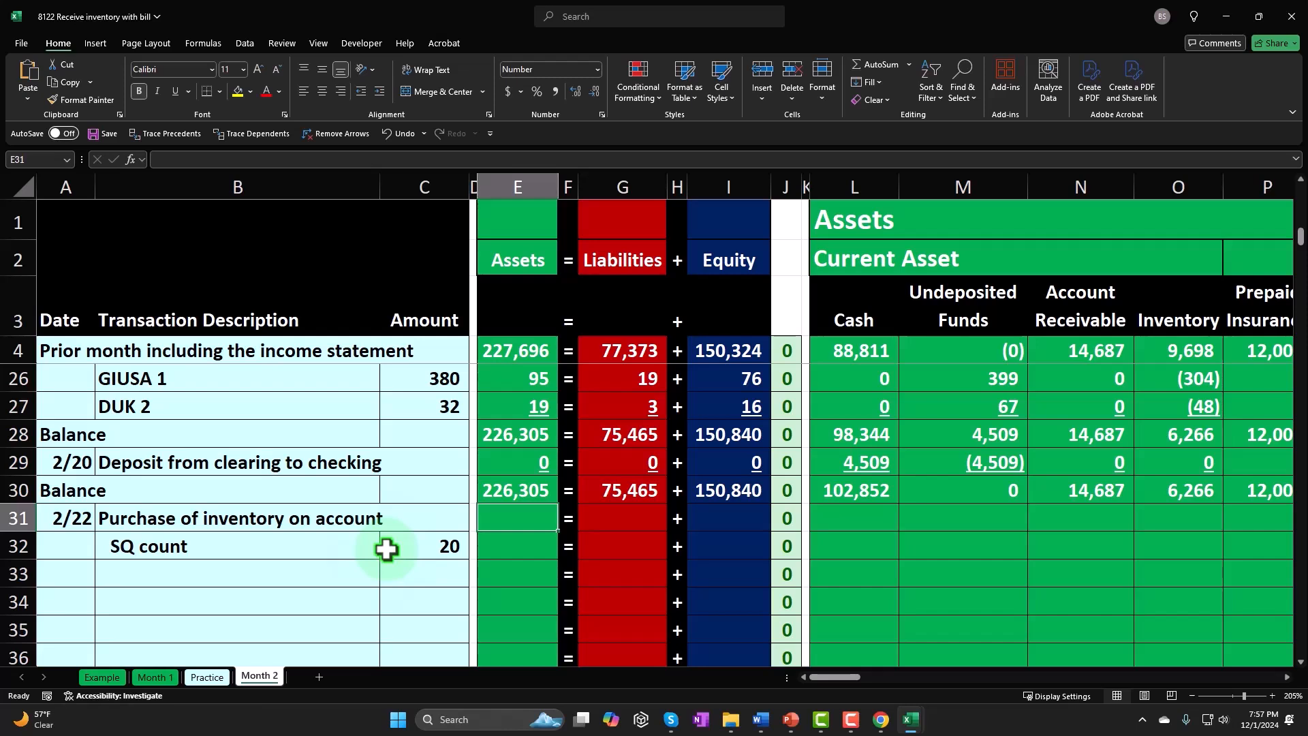
pyautogui.hotkey('ctrl', 'Up')
pyautogui.hotkey('ctrl', 'Up')
pyautogui.hotkey('ctrl', 'Up')
pyautogui.hotkey('ctrl', 'Up')
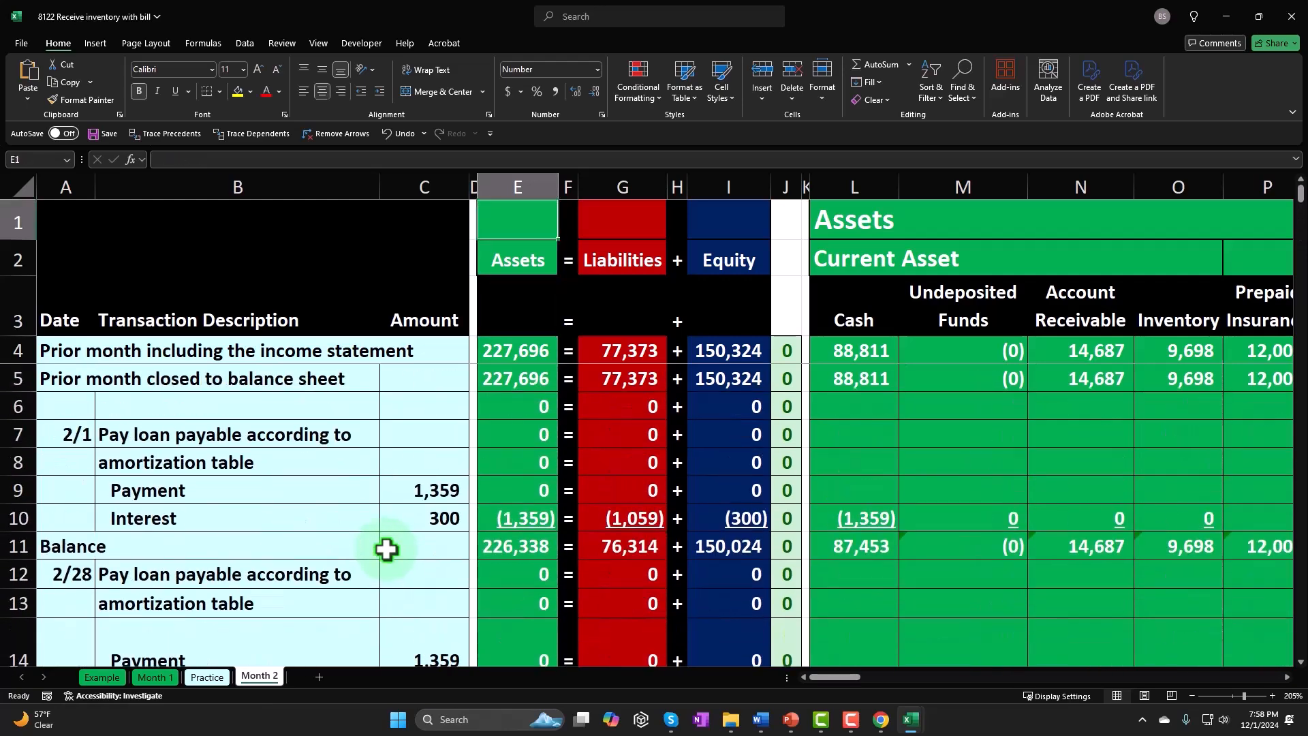
pyautogui.hotkey('ctrl', 'Right')
pyautogui.hotkey('ctrl', 'Right')
pyautogui.hotkey('ctrl', 'Right')
pyautogui.hotkey('ctrl', 'Right')
pyautogui.hotkey('ctrl', 'Right')
pyautogui.hotkey('ctrl', 'Right')
pyautogui.hotkey('ctrl', 'Right')
pyautogui.hotkey('ctrl', 'Right')
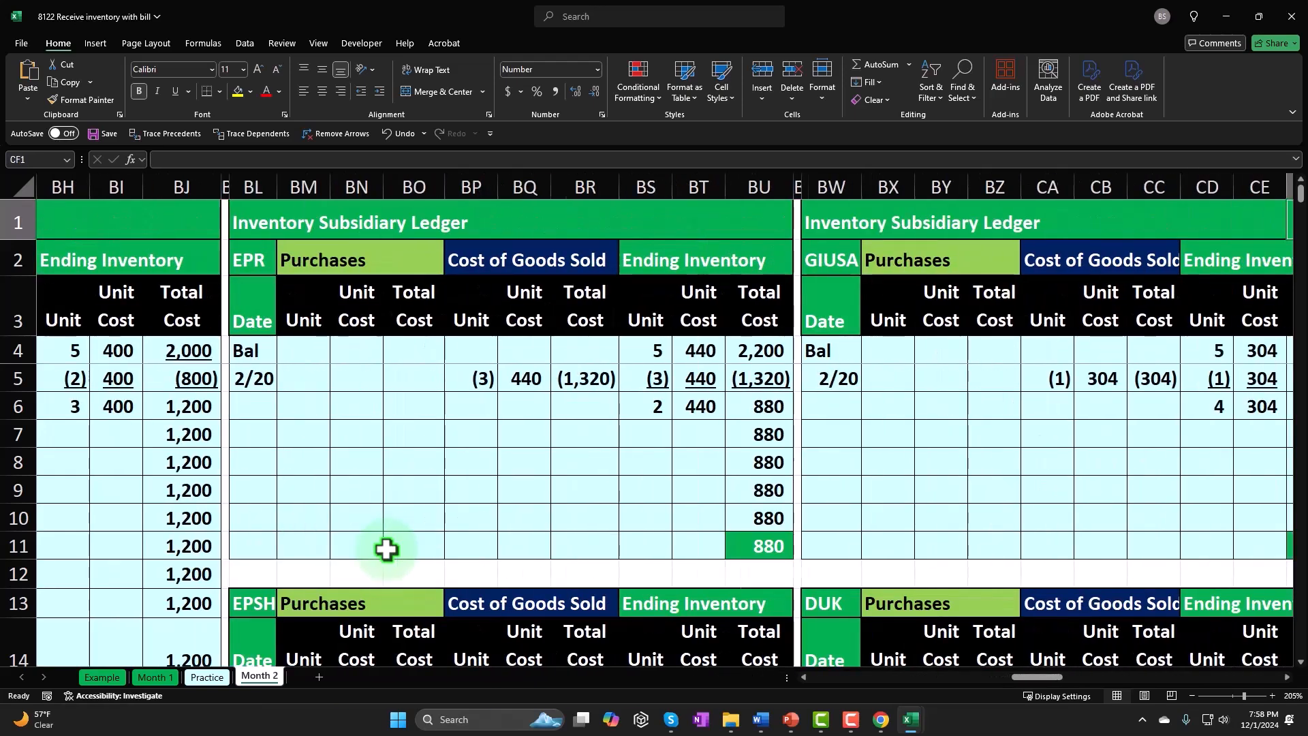
pyautogui.hotkey('ctrl', 'Right')
pyautogui.hotkey('ctrl', 'Right')
pyautogui.hotkey('ctrl', 'Right')
pyautogui.hotkey('ctrl', 'Right')
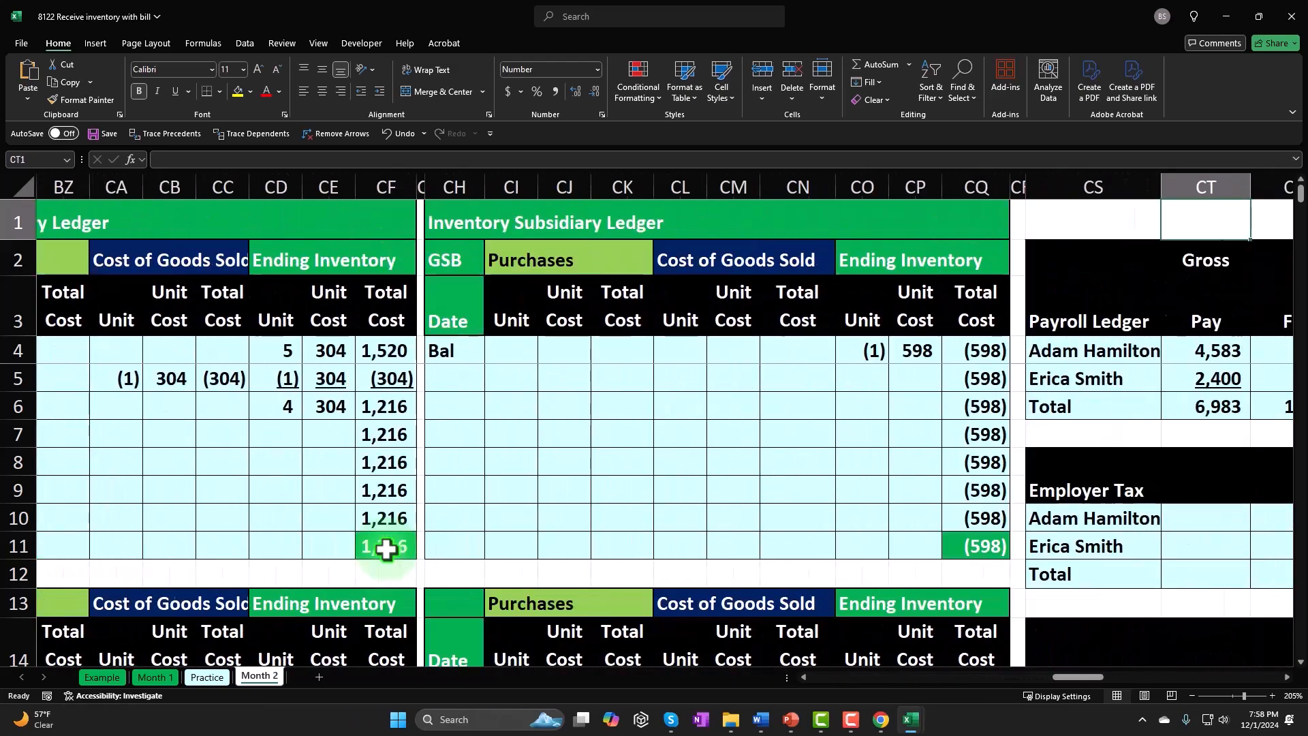
pyautogui.press('Right')
pyautogui.press('Right')
pyautogui.press('Right')
pyautogui.press('Left')
pyautogui.press('Left')
pyautogui.press('Left')
pyautogui.press('Left')
pyautogui.press('Left')
pyautogui.press('Left')
pyautogui.press('Left')
pyautogui.press('Left')
pyautogui.press('Left')
pyautogui.press('Left')
pyautogui.press('Left')
pyautogui.press('Left')
pyautogui.press('Left')
pyautogui.press('Down')
pyautogui.press('Down')
pyautogui.press('Down')
pyautogui.press('Down')
pyautogui.press('Down')
pyautogui.press('Down')
pyautogui.press('Down')
pyautogui.press('Down')
pyautogui.press('Down')
pyautogui.press('Down')
pyautogui.press('Down')
pyautogui.press('Down')
pyautogui.press('Down')
pyautogui.press('Down')
pyautogui.press('Down')
pyautogui.press('Down')
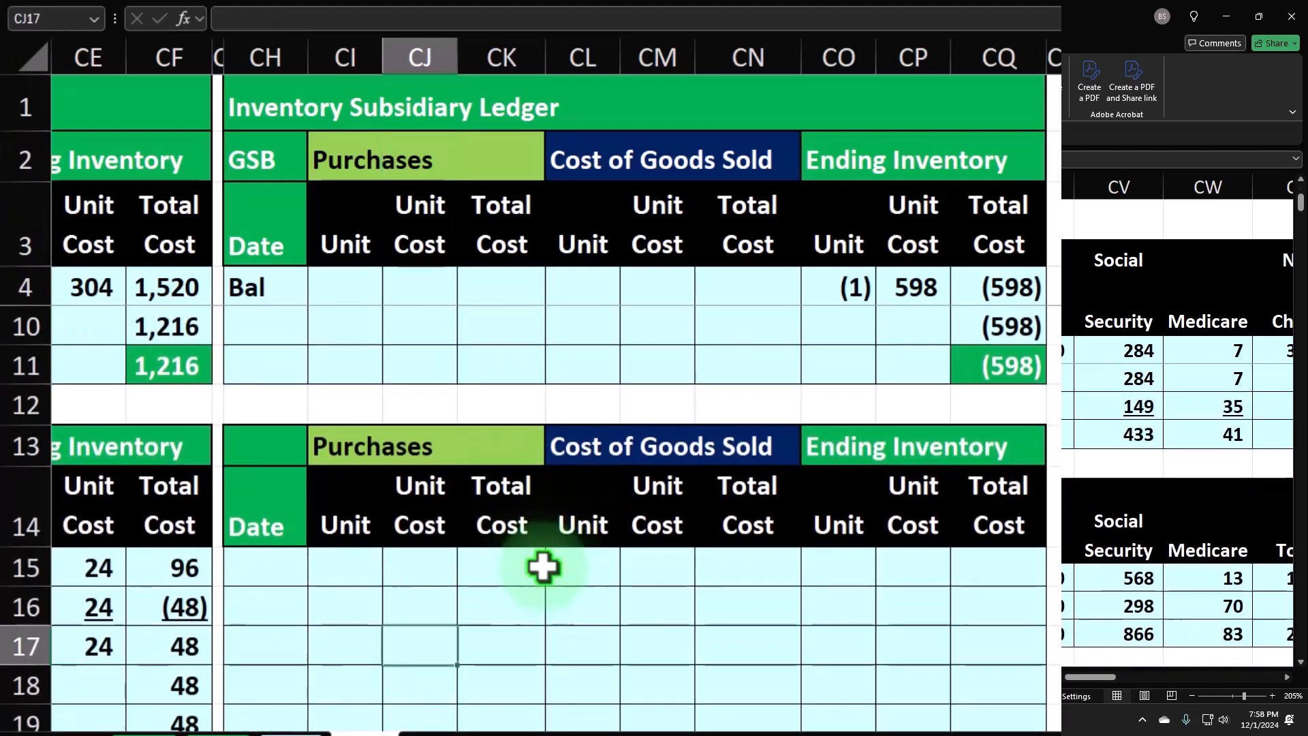
pyautogui.press('Up')
pyautogui.press('Up')
pyautogui.press('Up')
pyautogui.press('Left')
pyautogui.press('Left')
pyautogui.press('Up')
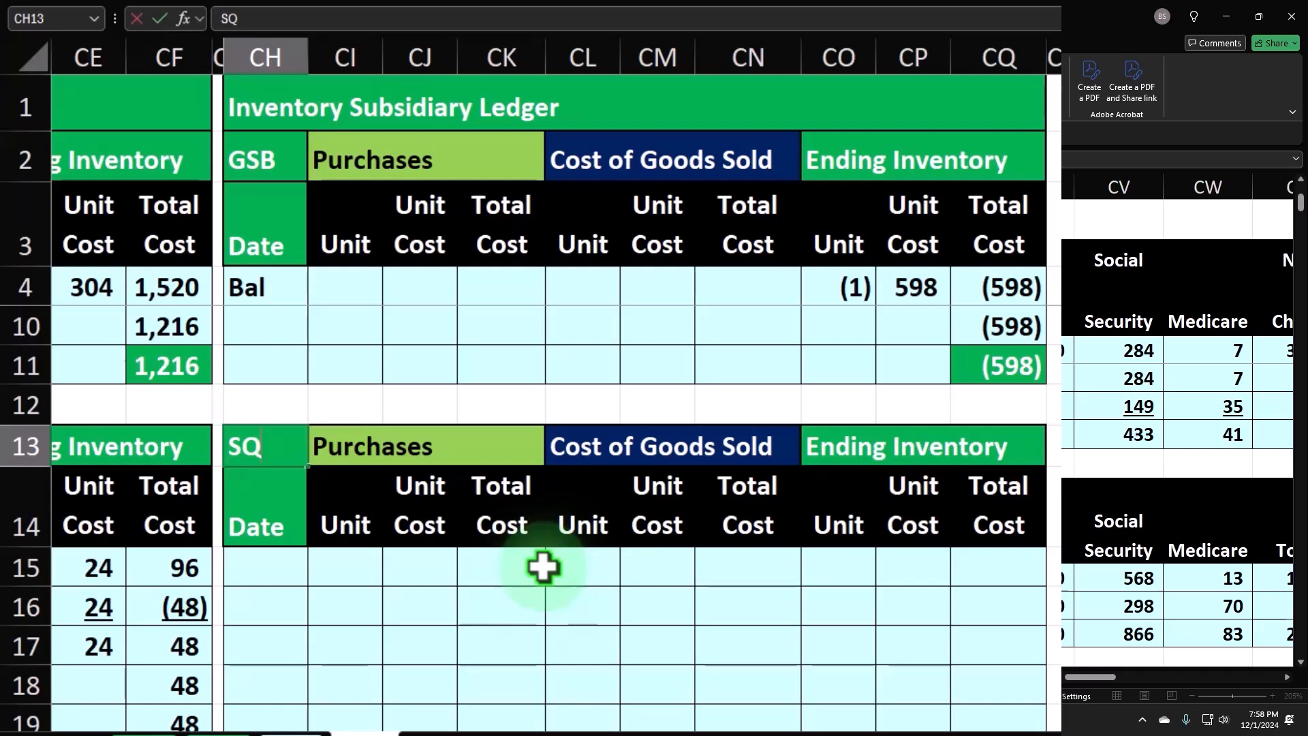
pyautogui.press('Down')
pyautogui.press('Down')
pyautogui.press('Down')
# - Enter the purchase date 2/22 in the first date row of the SQ ledger, cell CH15
pyautogui.press('Up')
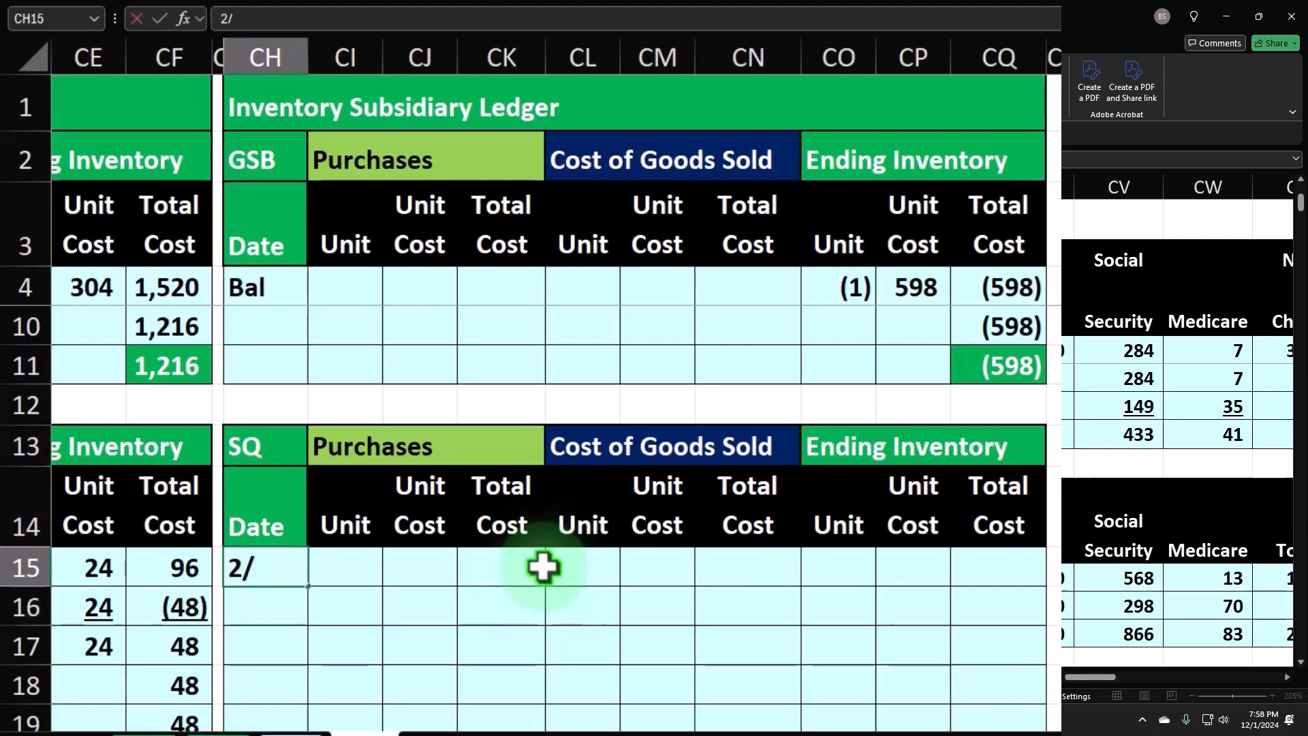
pyautogui.write('2/')
pyautogui.press('Return')
pyautogui.press('Right')
pyautogui.press('Right')
pyautogui.press('Right')
pyautogui.press('Up')
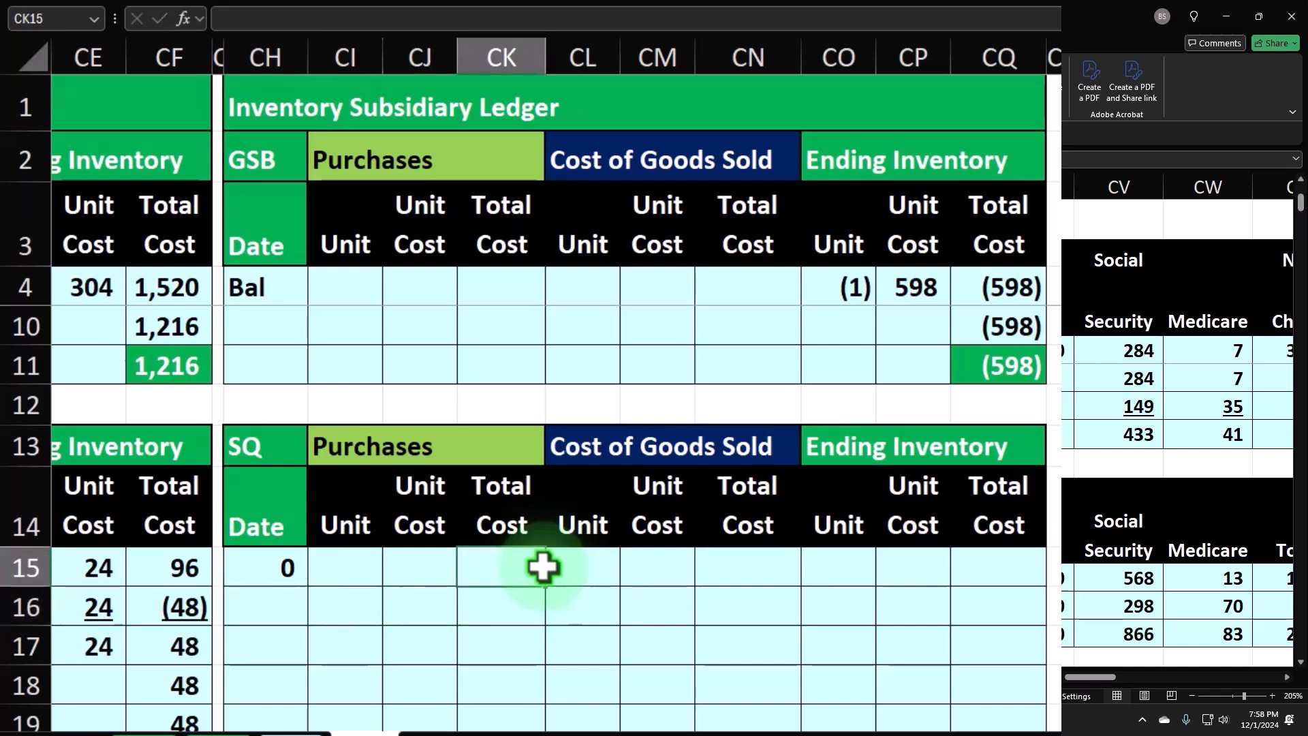
pyautogui.press('Left')
pyautogui.press('Left')
pyautogui.press('Left')
# - Copy the date formatting of the GIUSA ledger's 2/20 cell onto the date column of the SQ ledger, starting at CH15
pyautogui.scroll(2, 477, 556)
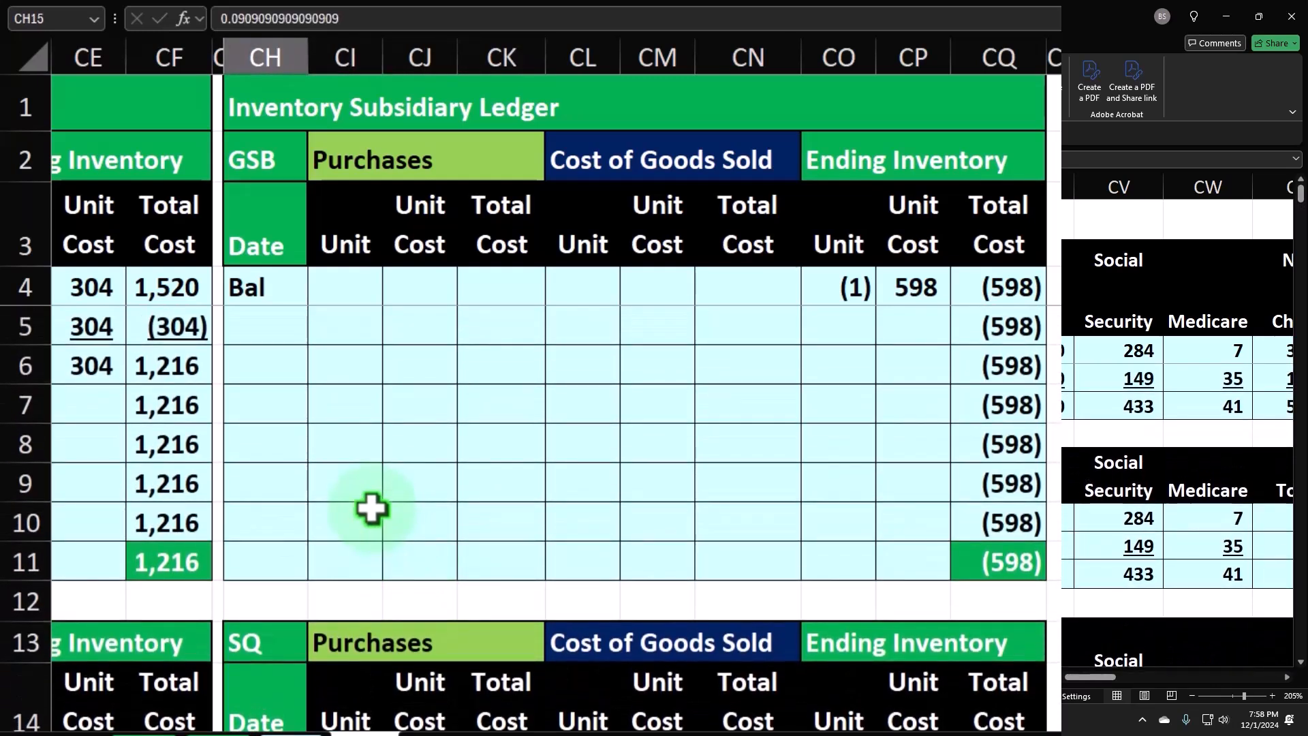
pyautogui.click(250, 283)
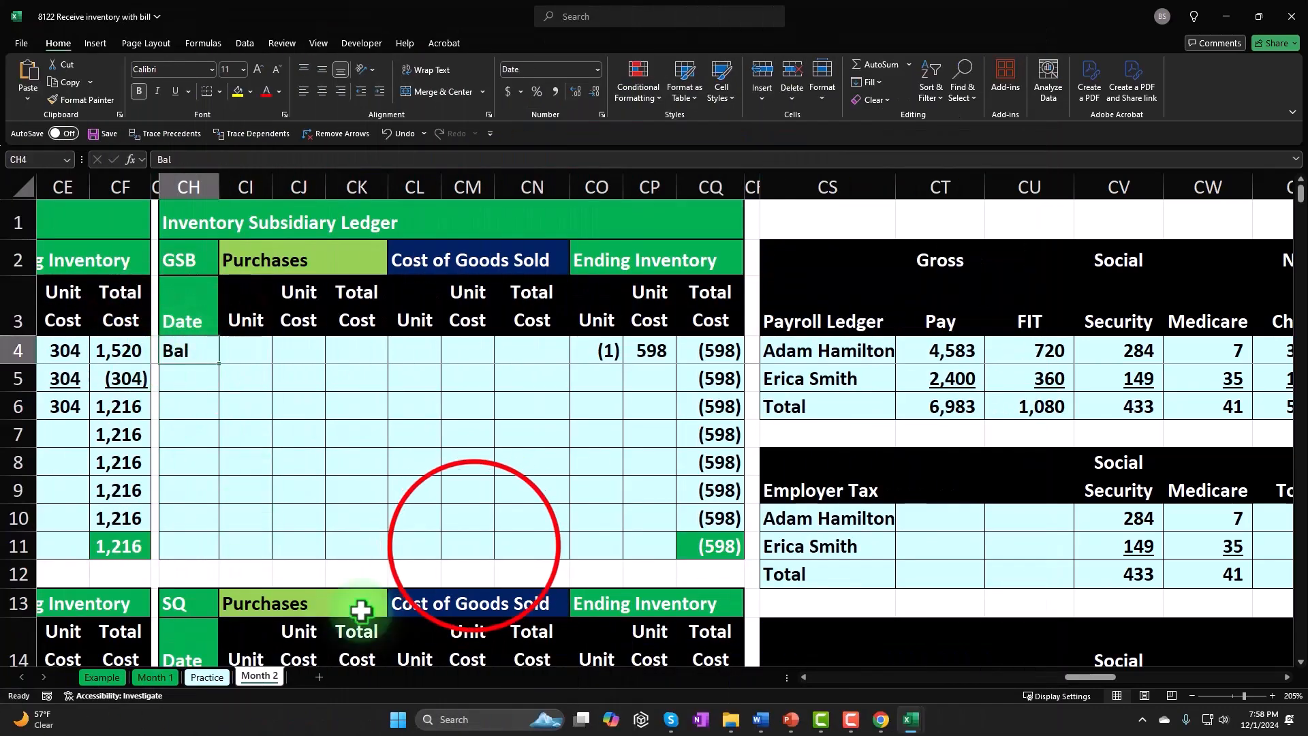
pyautogui.click(474, 546)
pyautogui.press('Left')
pyautogui.press('Left')
pyautogui.press('Left')
pyautogui.press('Left')
pyautogui.press('Left')
pyautogui.press('Left')
pyautogui.press('Left')
pyautogui.press('Left')
pyautogui.press('Left')
pyautogui.press('Left')
pyautogui.press('Left')
pyautogui.press('Left')
pyautogui.press('Left')
pyautogui.press('Left')
pyautogui.press('Left')
pyautogui.press('Left')
pyautogui.press('Left')
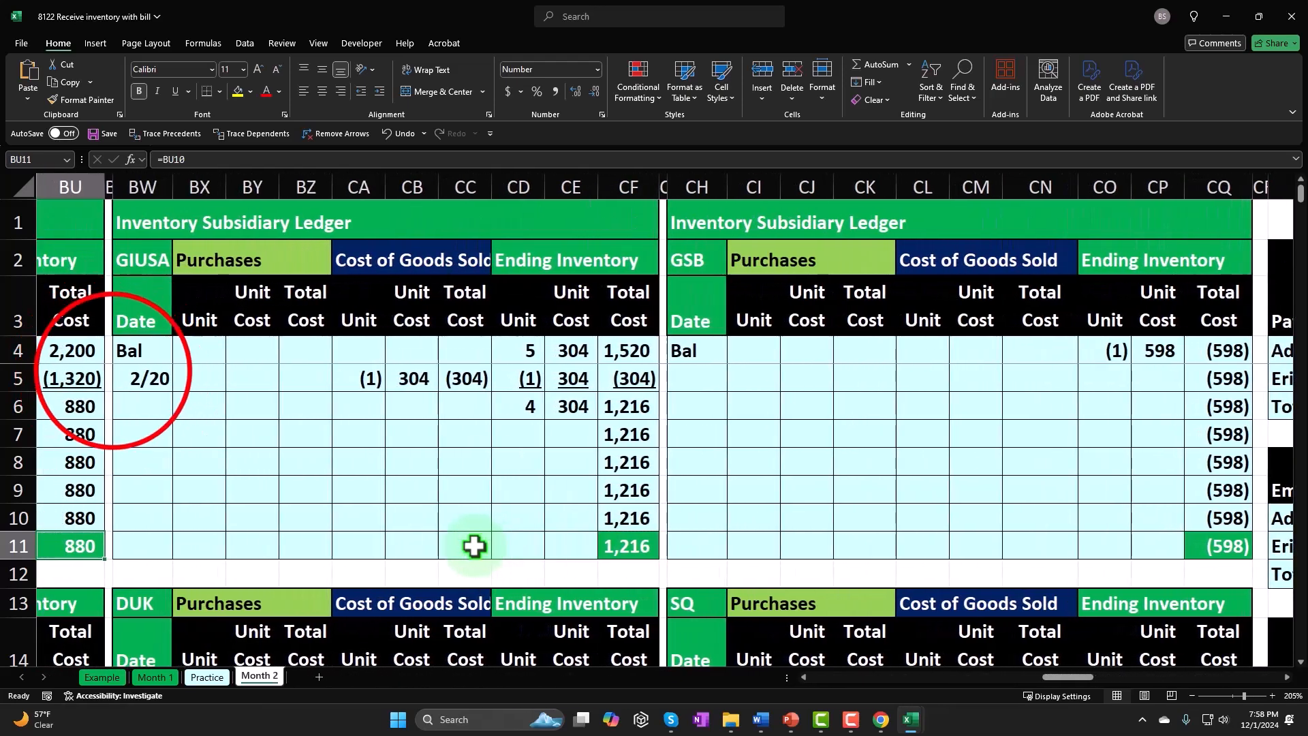
pyautogui.click(116, 376)
pyautogui.click(204, 201)
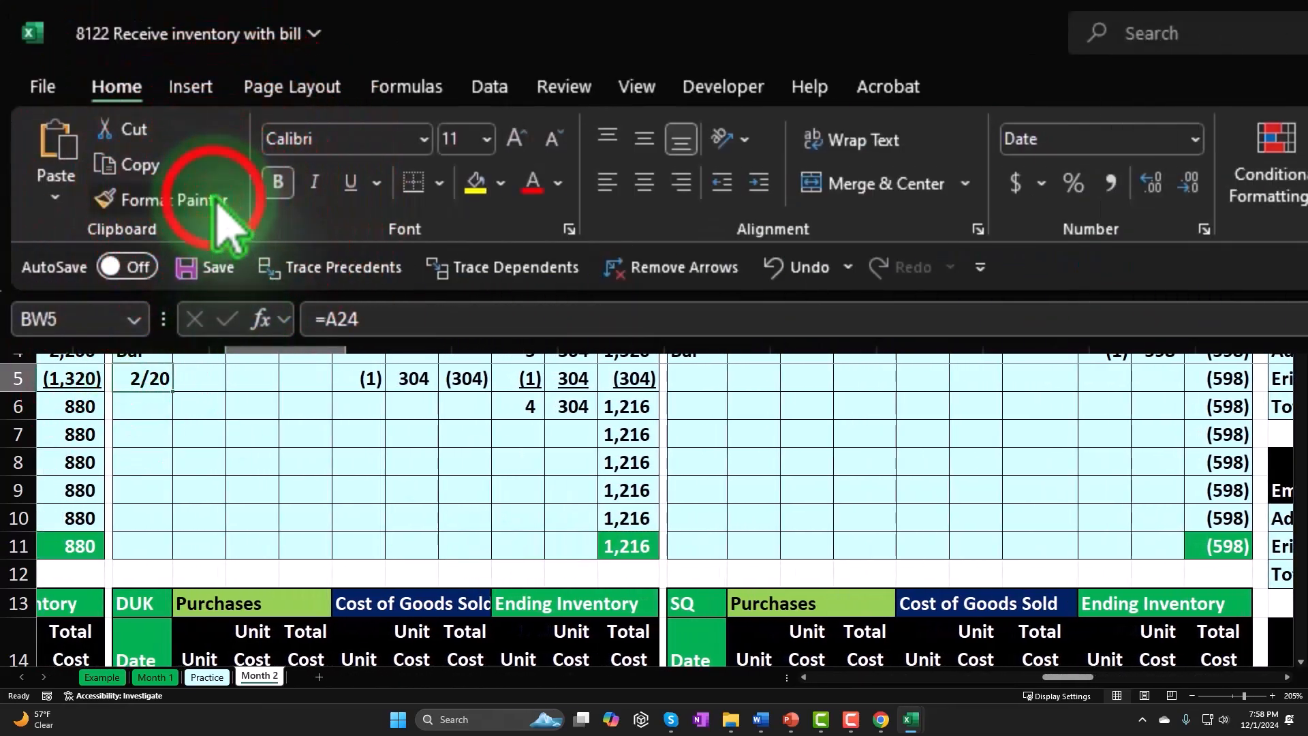
pyautogui.scroll(-3, 876, 467)
pyautogui.click(714, 444)
pyautogui.moveTo(714, 444); pyautogui.dragTo(707, 630)
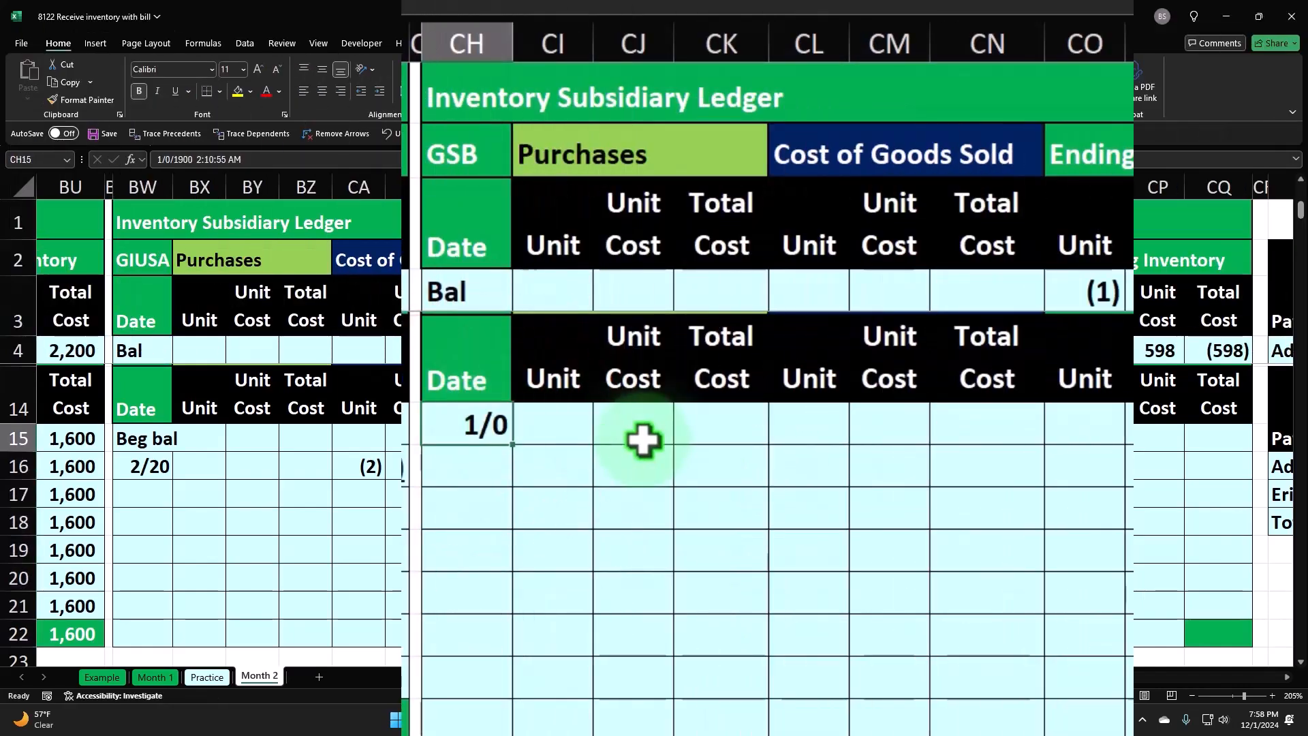
# - Enter 1/20 as the date in the first row of the SQ ledger, cell CH15
pyautogui.write('1/20')
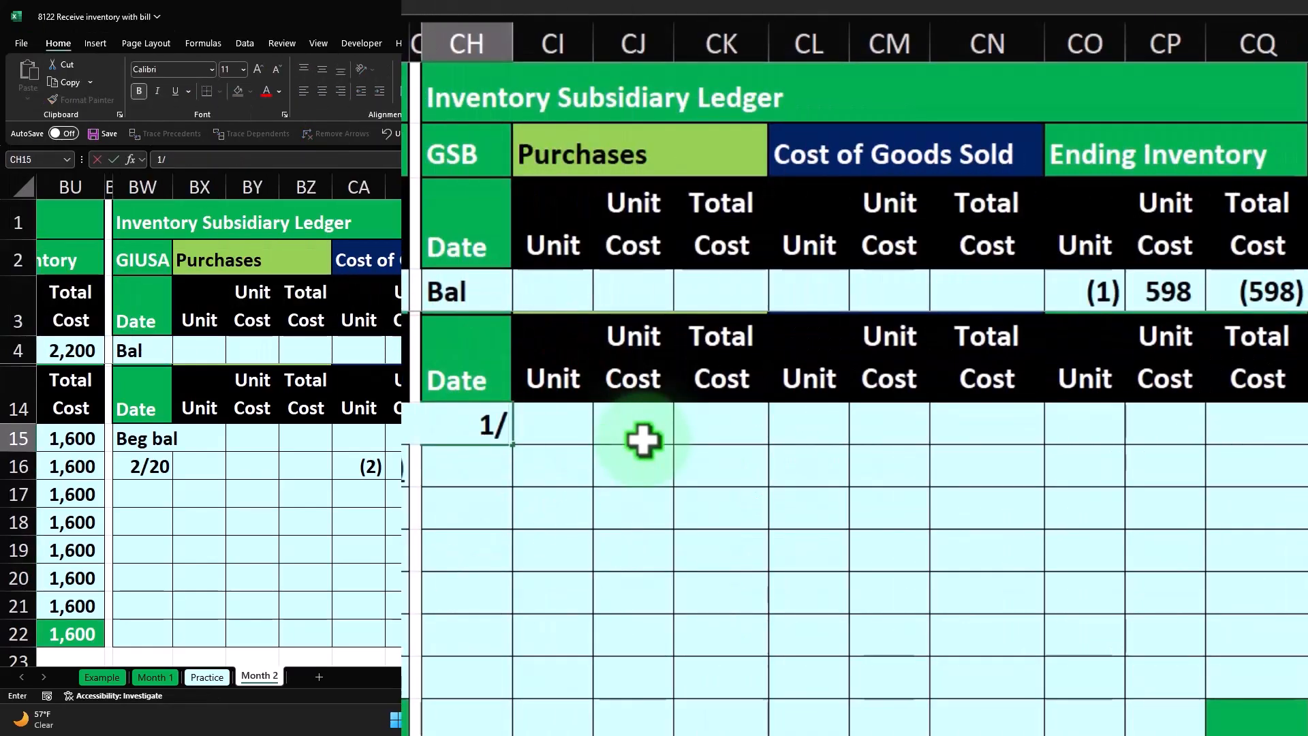
pyautogui.press('Tab')
pyautogui.press('Tab')
pyautogui.press('Tab')
pyautogui.press('Tab')
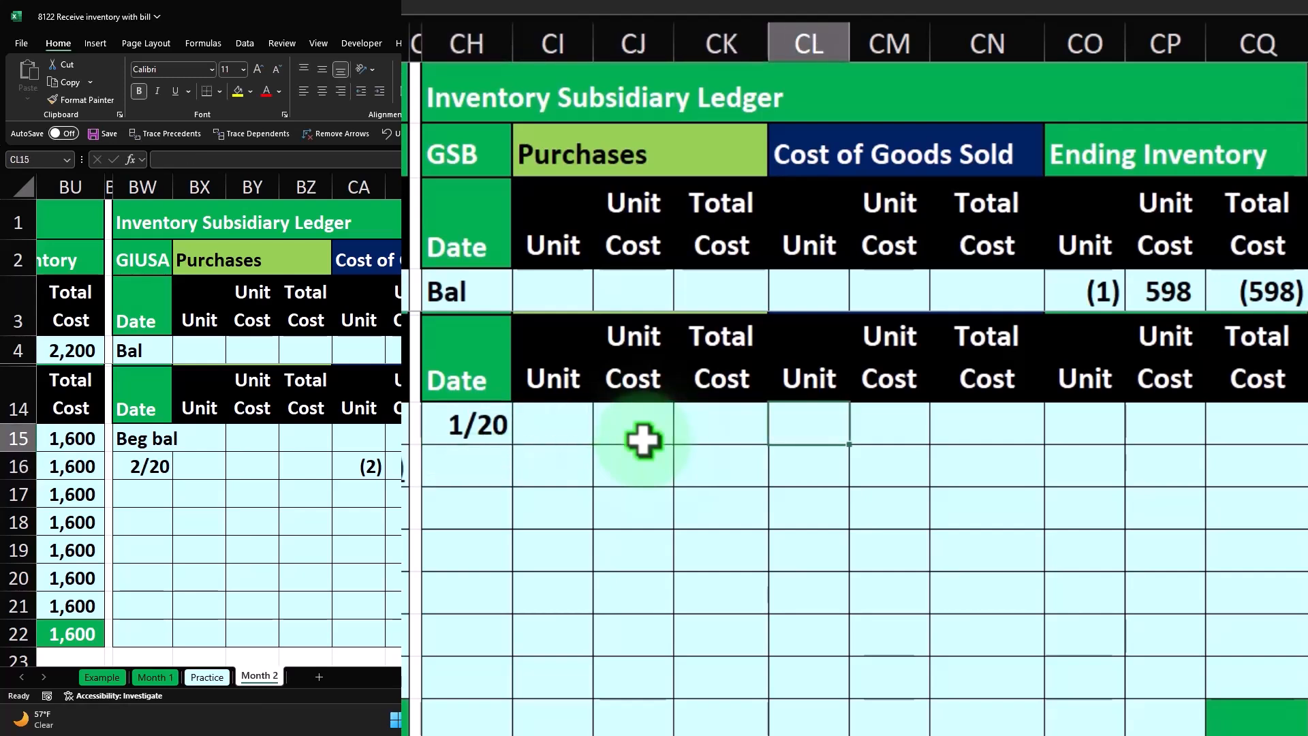
# - Enter 20 units at a unit cost of 168 under Cost of Goods Sold in the SQ ledger, cells CL15 and CM15
pyautogui.write('20')
pyautogui.press('Return')
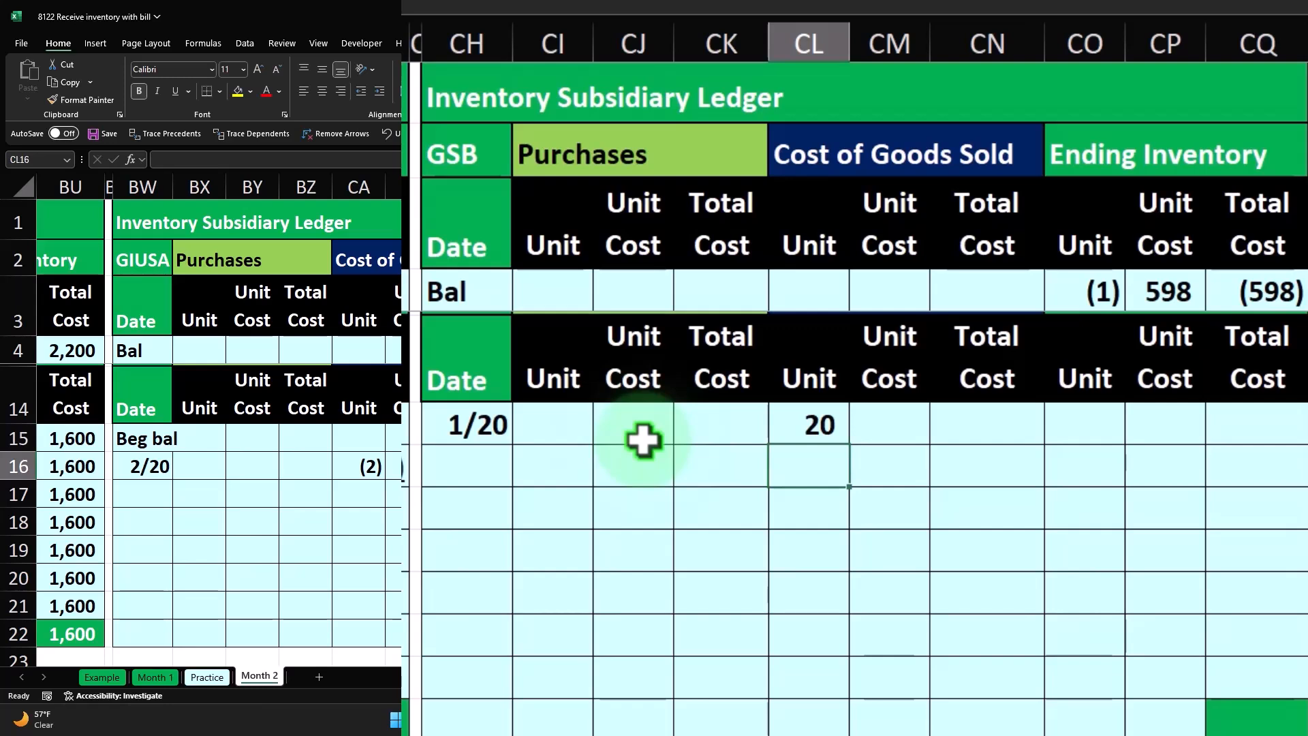
pyautogui.press('Up')
pyautogui.press('Right')
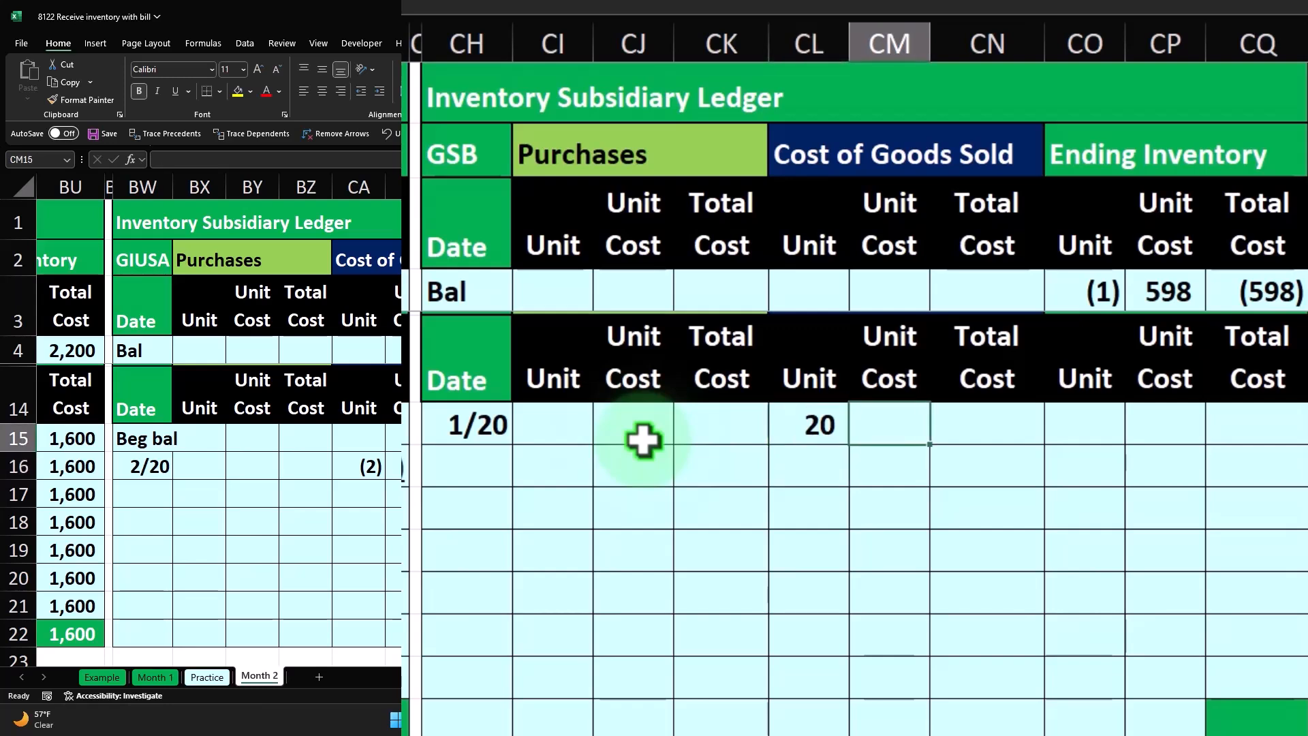
pyautogui.write('168')
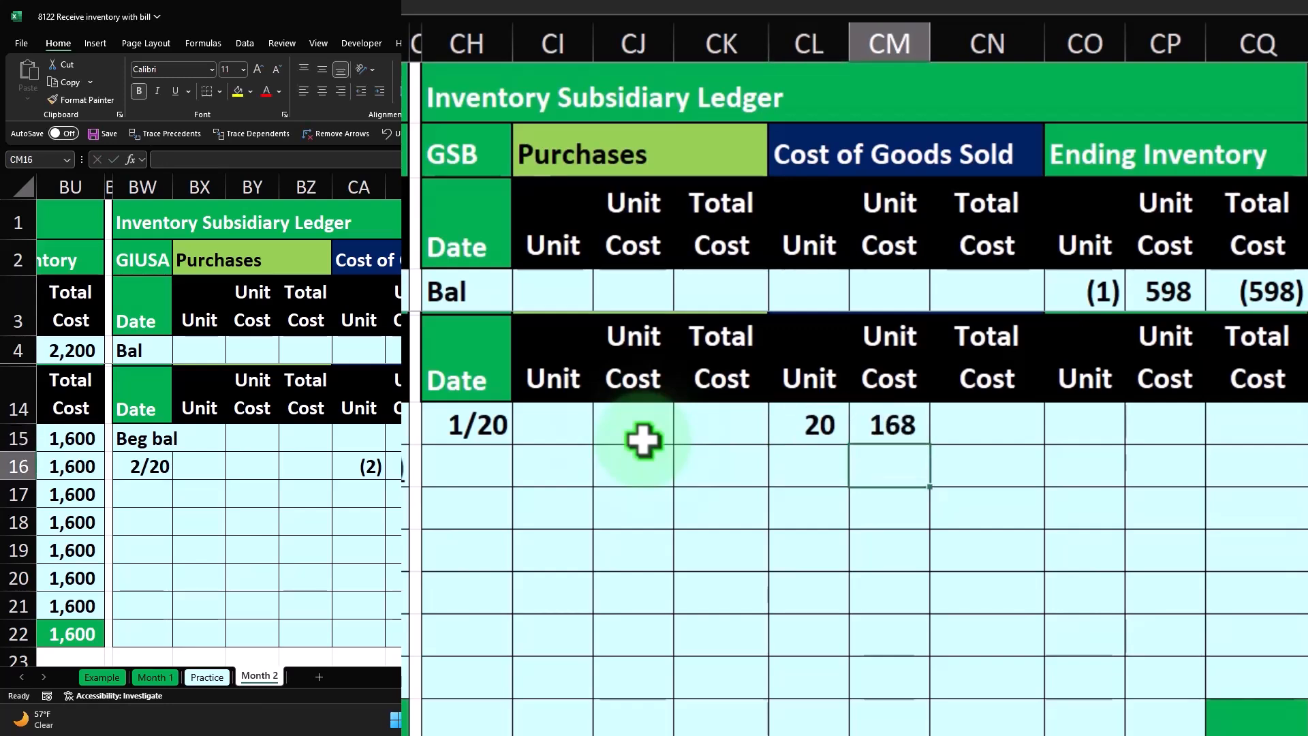
pyautogui.press('Tab')
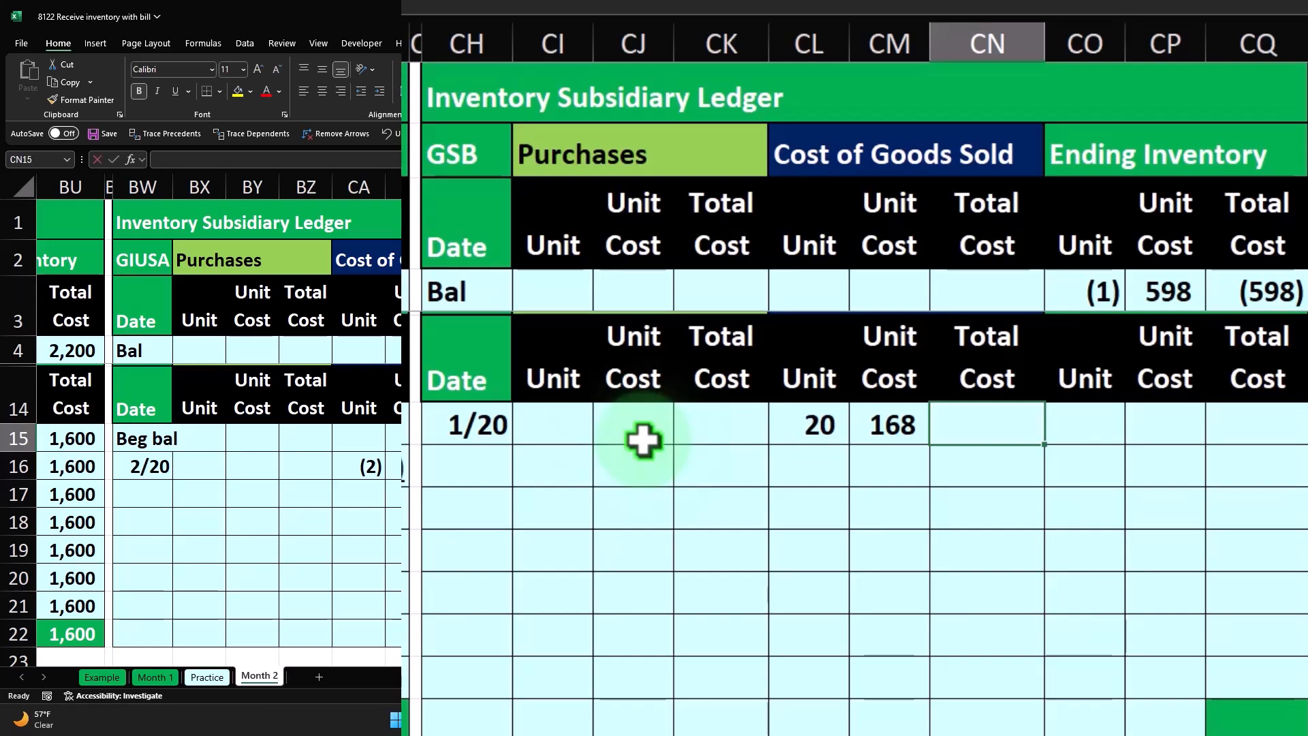
# - Calculate the cost of goods sold total in CN15 as CL15*CM15
pyautogui.write('=')
pyautogui.press('Left')
pyautogui.press('Left')
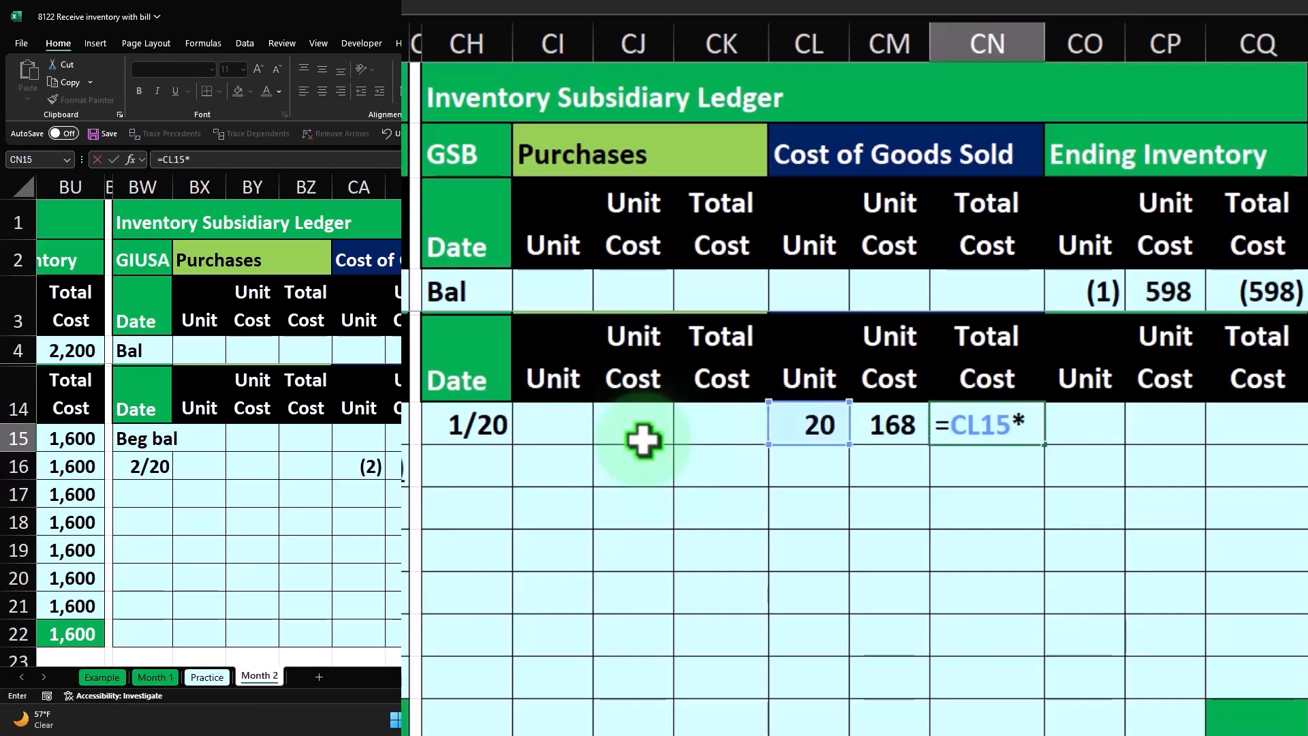
pyautogui.write('*')
pyautogui.press('Left')
pyautogui.press('Return')
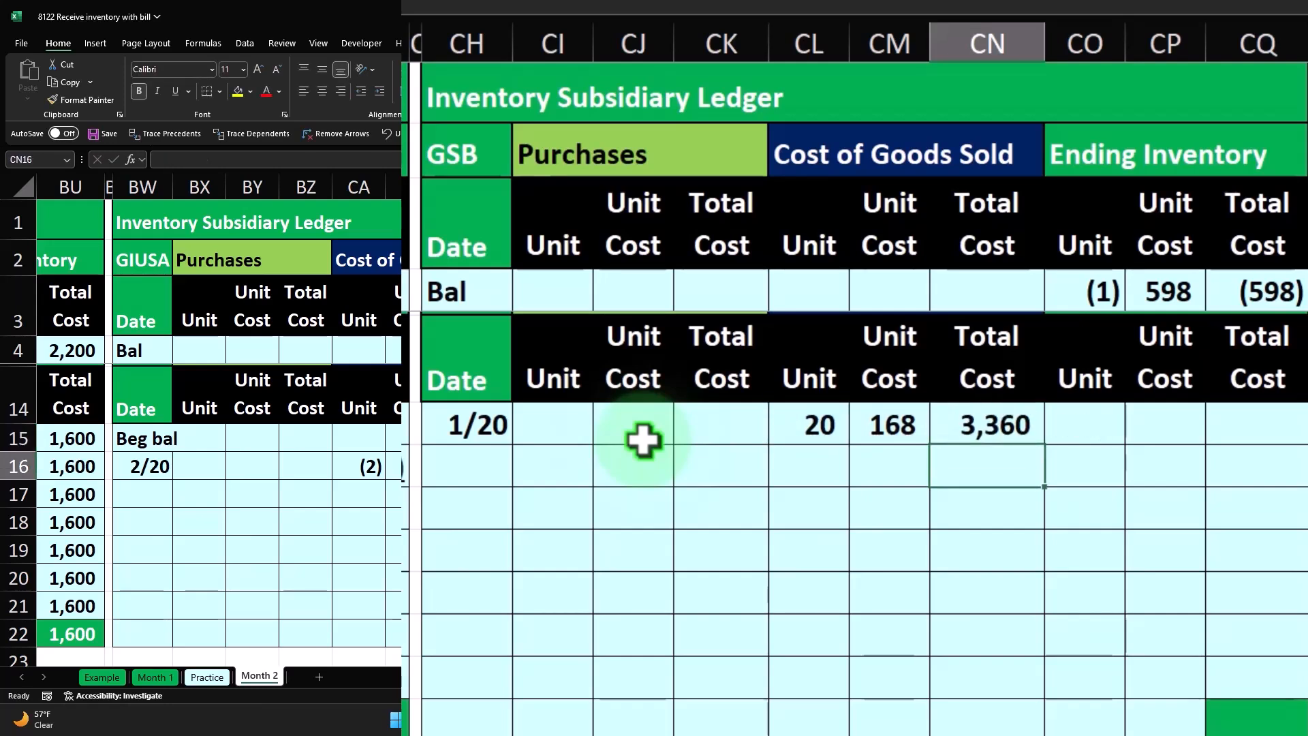
pyautogui.press('Up')
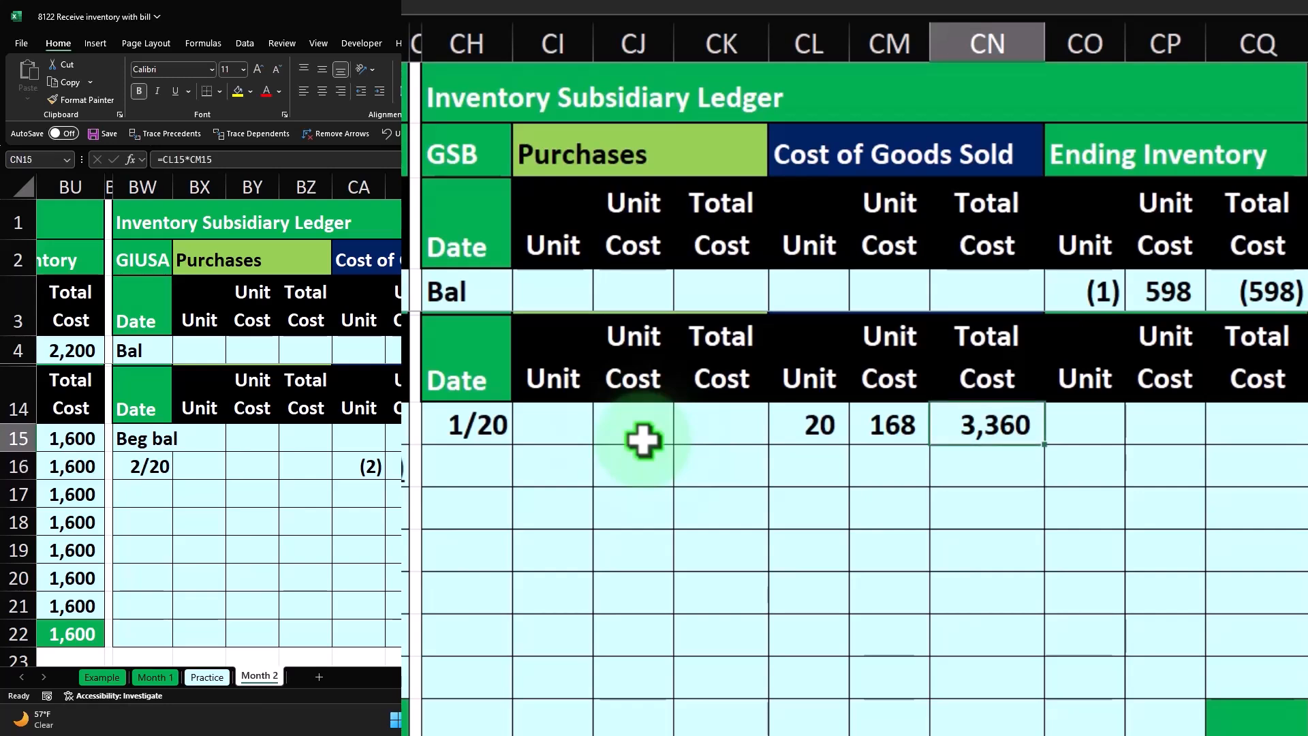
# - Enter 20 units at a unit cost of 168 under Purchases in the SQ ledger, cells CI15 and CJ15
pyautogui.press('Left')
pyautogui.press('Left')
pyautogui.press('Left')
pyautogui.press('Left')
pyautogui.press('Left')
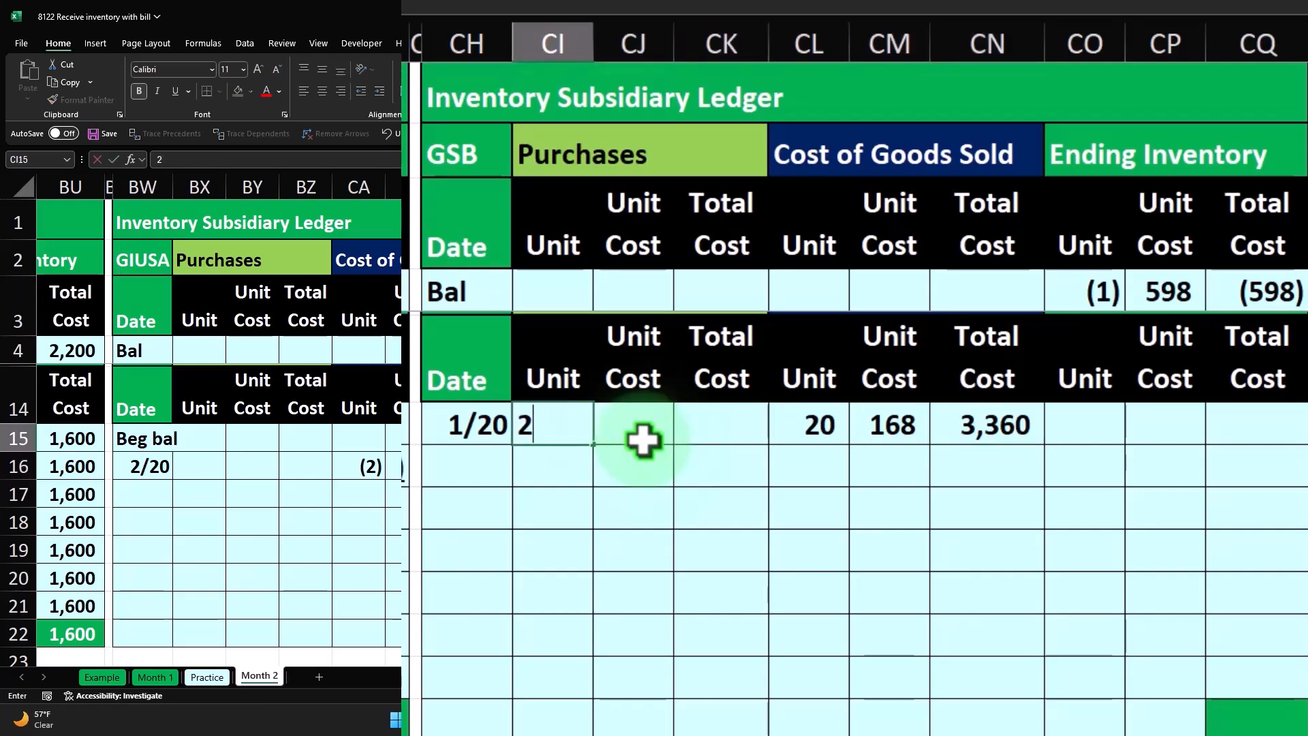
pyautogui.write('20')
pyautogui.press('Right')
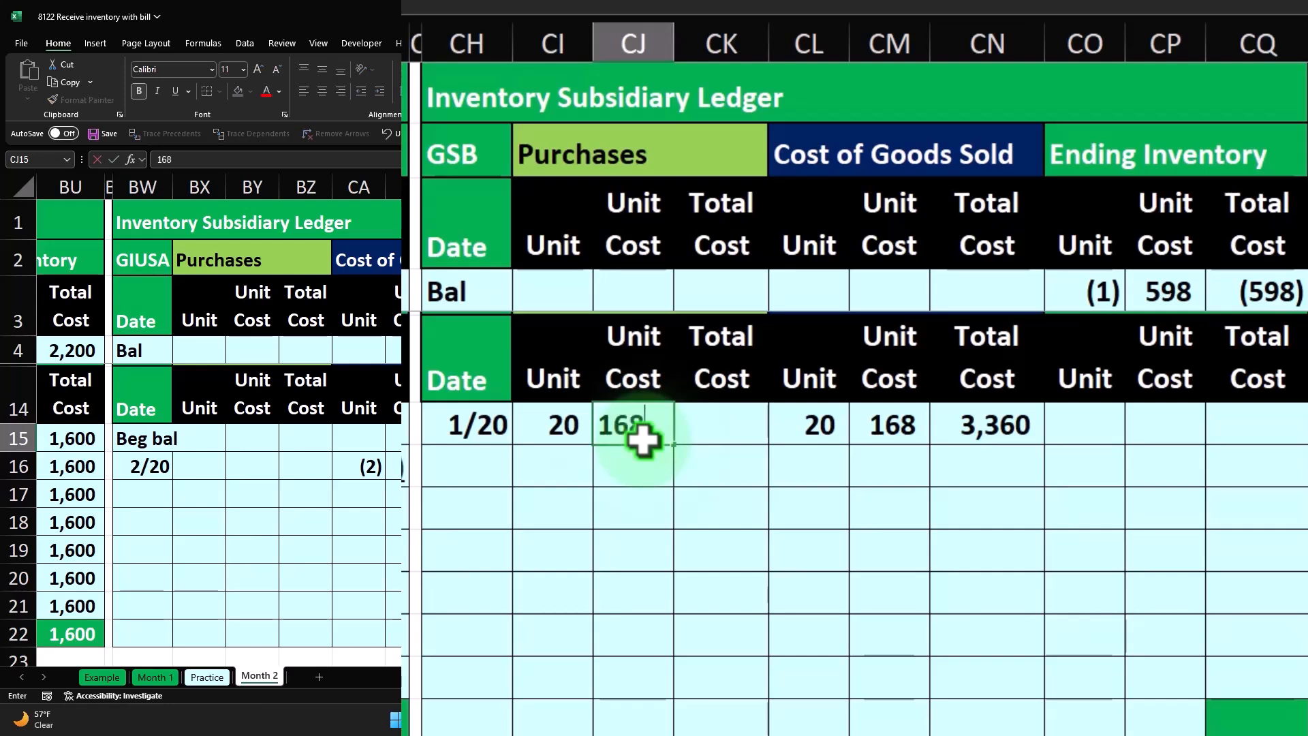
pyautogui.write('168')
pyautogui.press('Right')
# - Calculate the purchase's total cost in CK15 by multiplying the units in CI15 by the unit cost in CJ15
pyautogui.write('=')
pyautogui.press('Left')
pyautogui.press('Left')
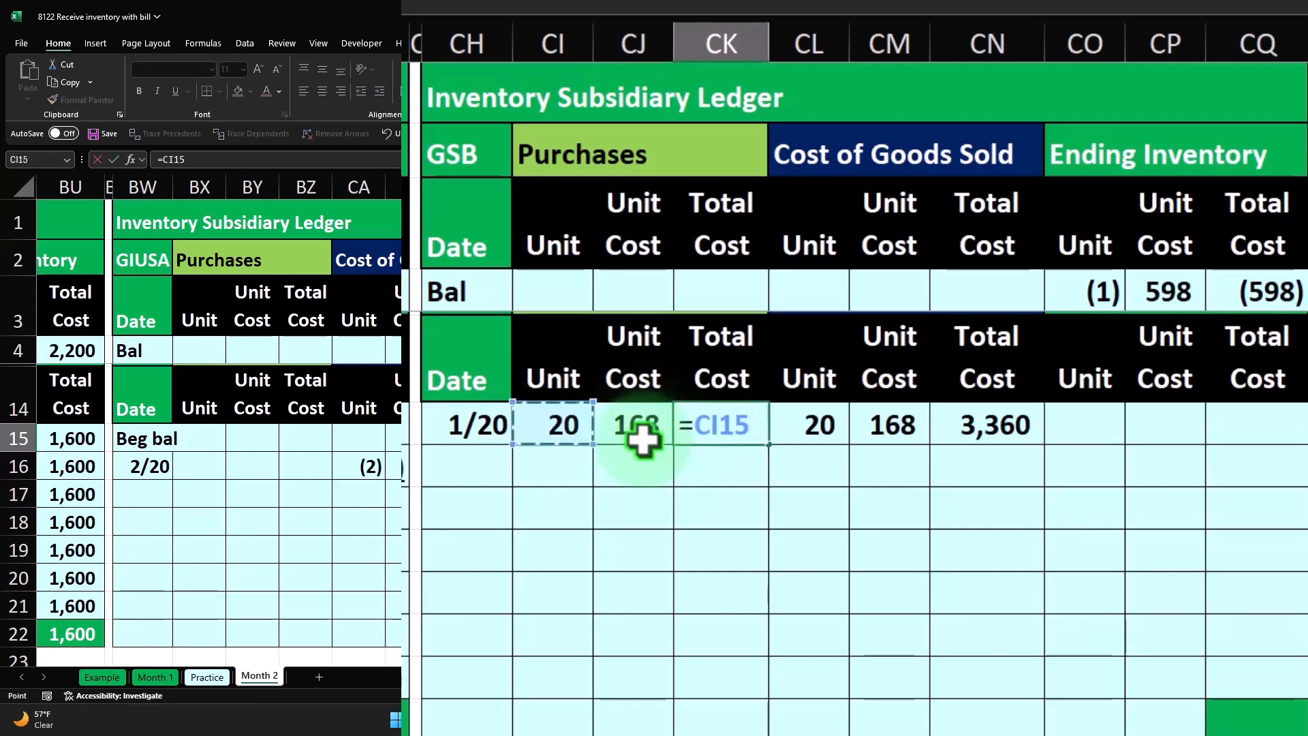
pyautogui.press('Return')
# - Clear the mistaken Cost of Goods Sold entries from cells CL15 to CN15
pyautogui.press('Right')
pyautogui.press('Up')
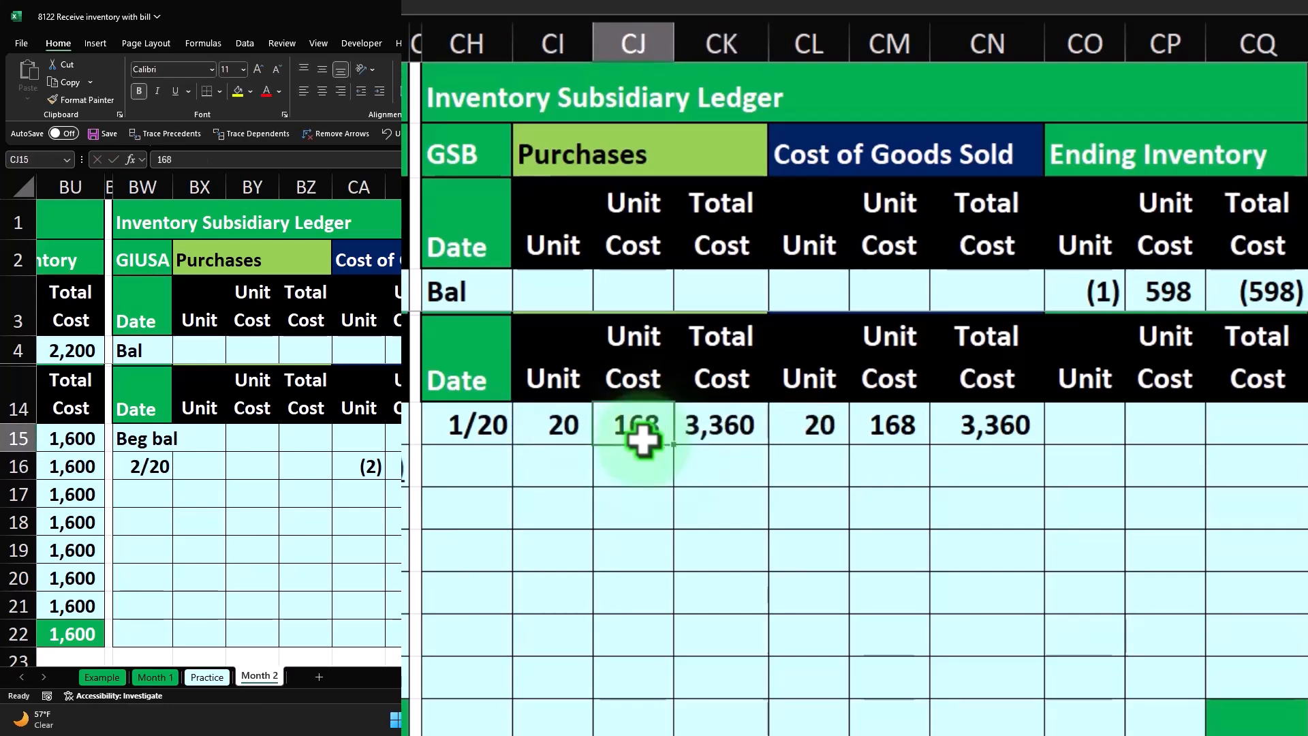
pyautogui.press('Right')
pyautogui.press('Right')
pyautogui.press('Delete')
pyautogui.press('Right')
pyautogui.press('Delete')
pyautogui.press('Right')
pyautogui.press('Delete')
pyautogui.press('Right')
pyautogui.press('Right')
pyautogui.press('Left')
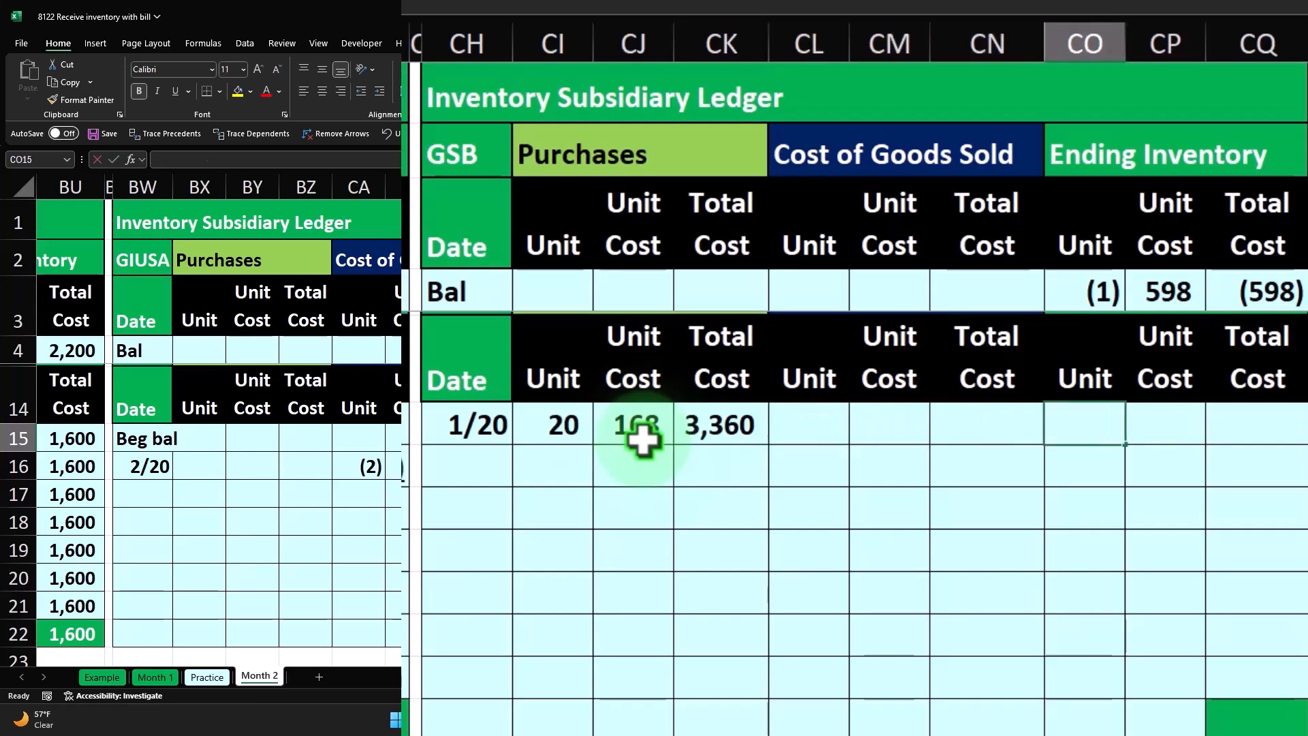
# - Link the ending inventory units in CO15 to CI15 and the ending unit cost in CP15 to CJ15
pyautogui.write('=')
pyautogui.press('Left')
pyautogui.press('Left')
pyautogui.press('Left')
pyautogui.press('Left')
pyautogui.press('Left')
pyautogui.press('Left')
pyautogui.press('Tab')
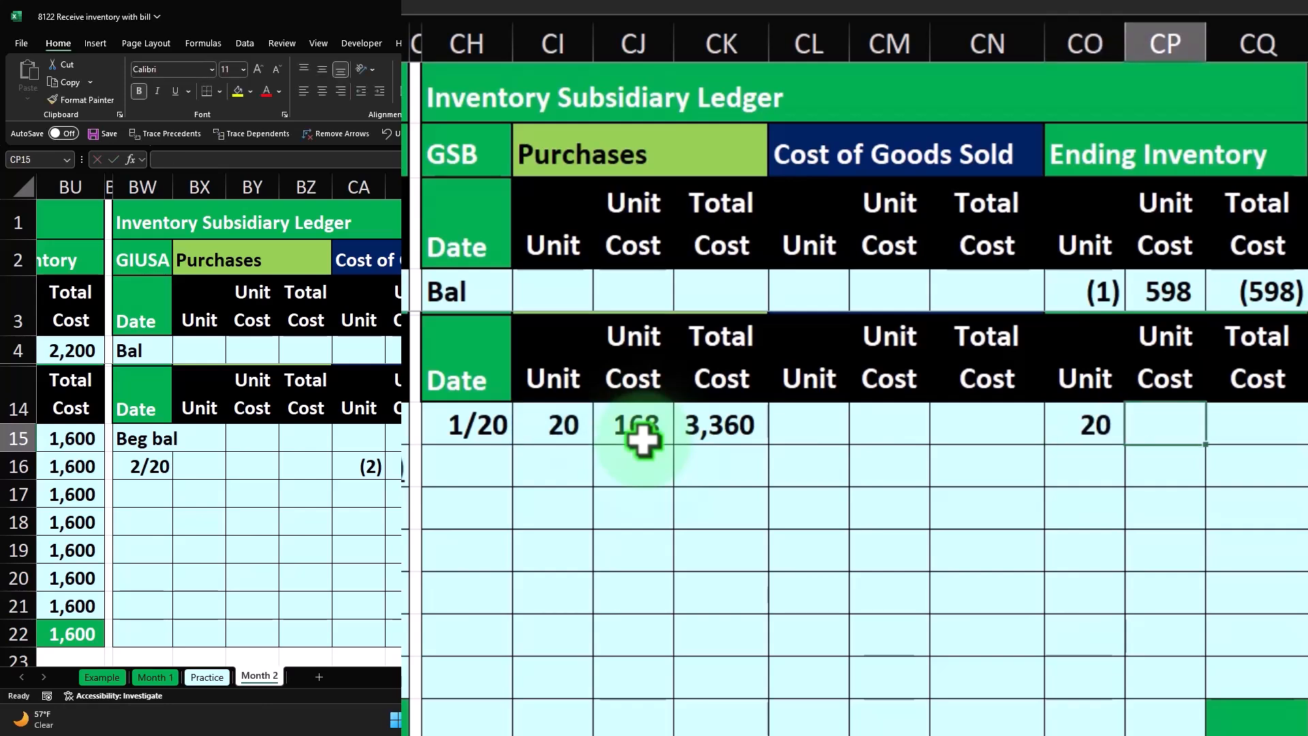
pyautogui.write('=')
pyautogui.press('Left')
pyautogui.press('Left')
pyautogui.press('Left')
pyautogui.press('Left')
pyautogui.press('Left')
pyautogui.press('Left')
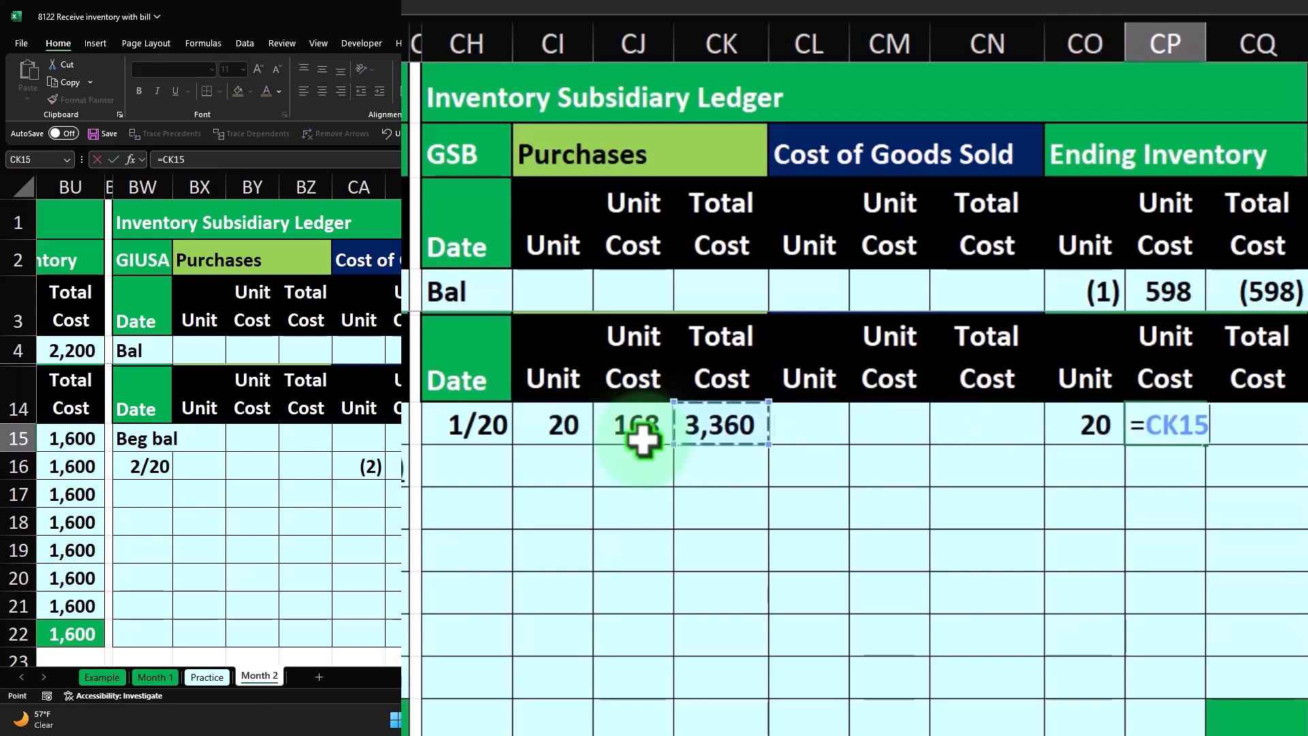
pyautogui.press('Tab')
# - Calculate the ending inventory total cost in CQ15 as CO15*CP15
pyautogui.write('=')
pyautogui.press('Left')
pyautogui.press('Left')
pyautogui.write('*')
pyautogui.press('Left')
pyautogui.press('Return')
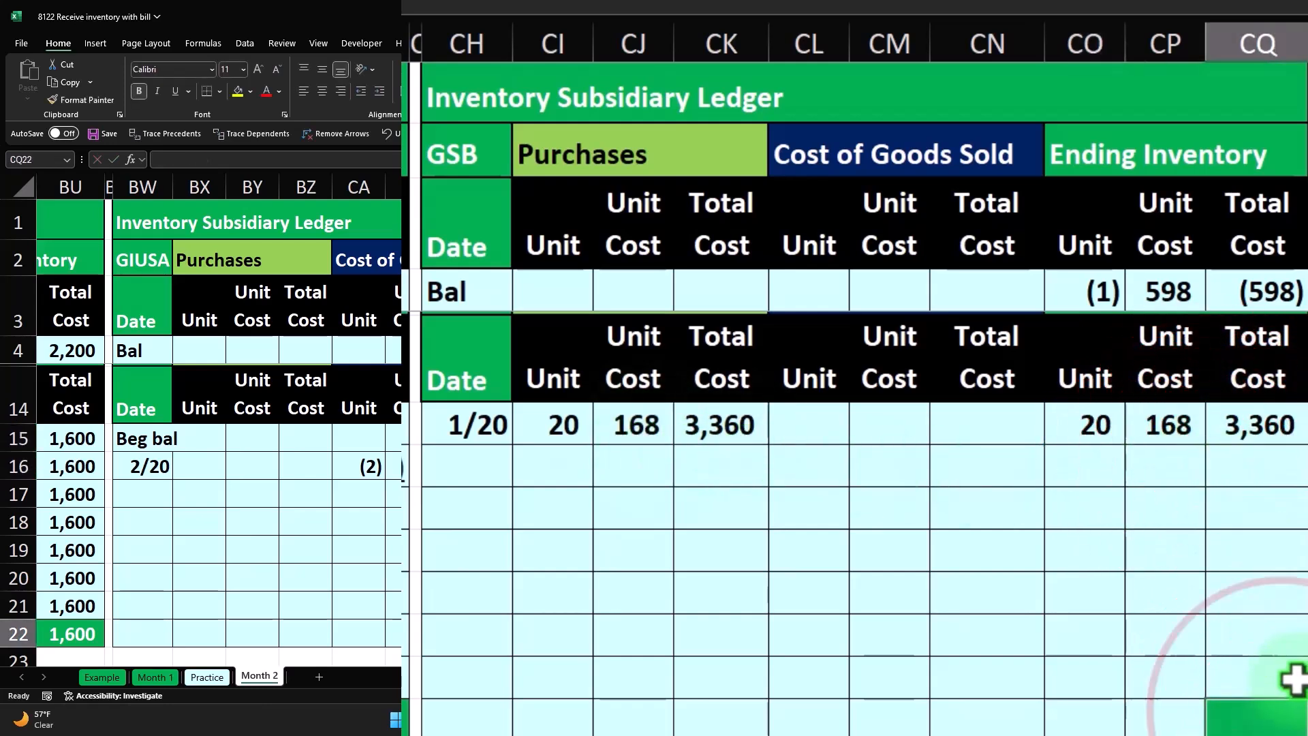
# - Carry the ending balance forward with =CQ15 in CQ16 and fill the formula down to CQ22
pyautogui.click(1235, 719)
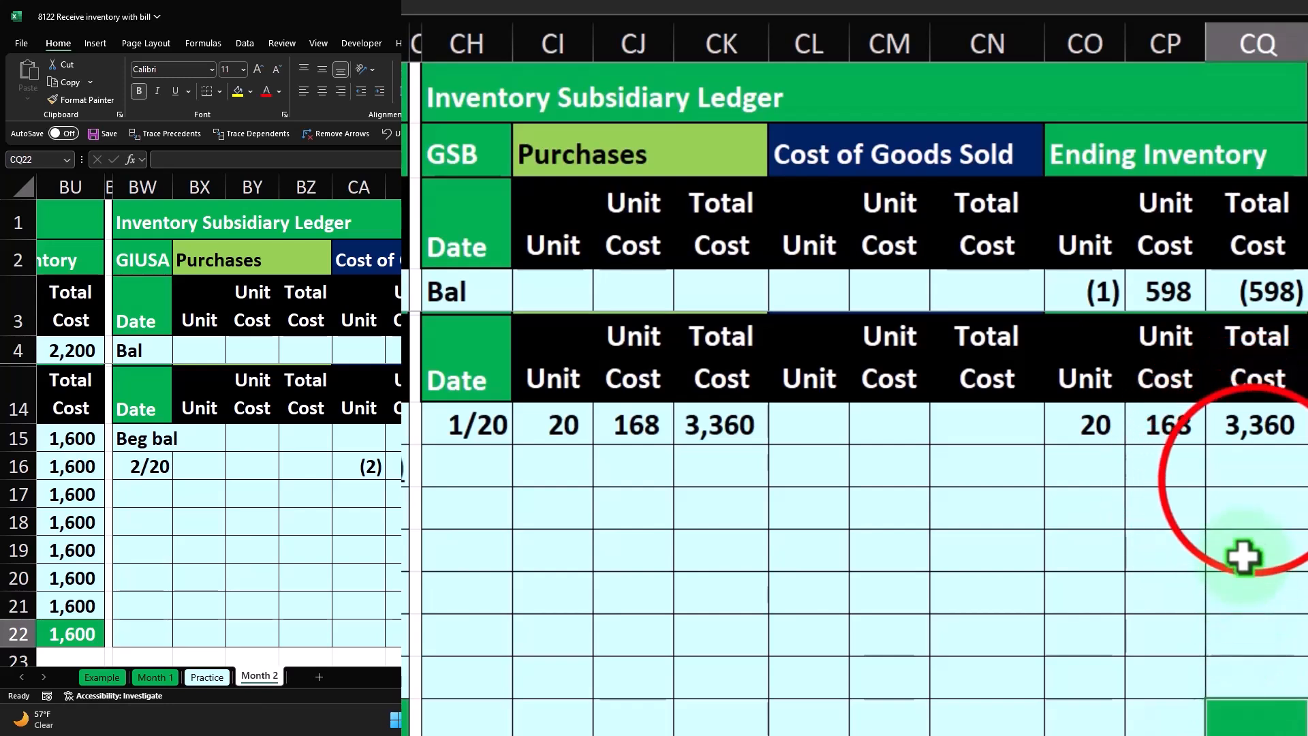
pyautogui.click(1254, 481)
pyautogui.write('=')
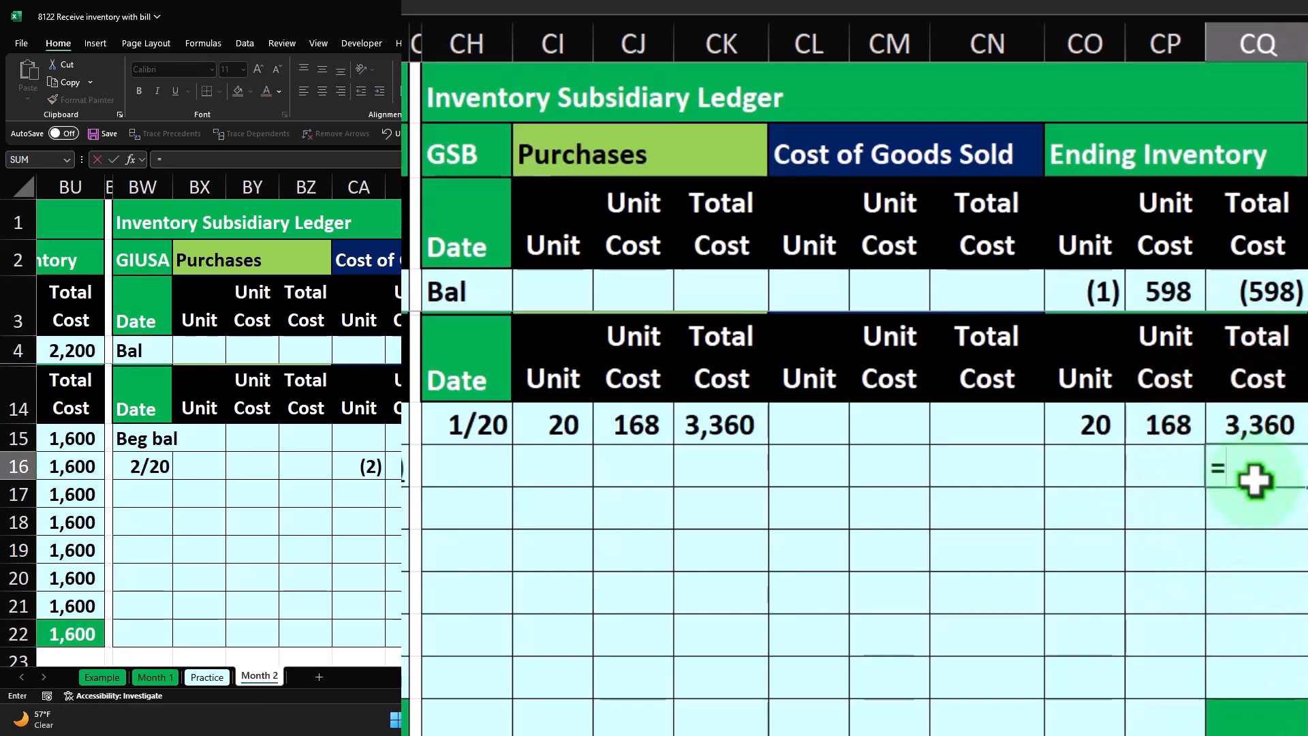
pyautogui.press('Return')
pyautogui.click(1255, 482)
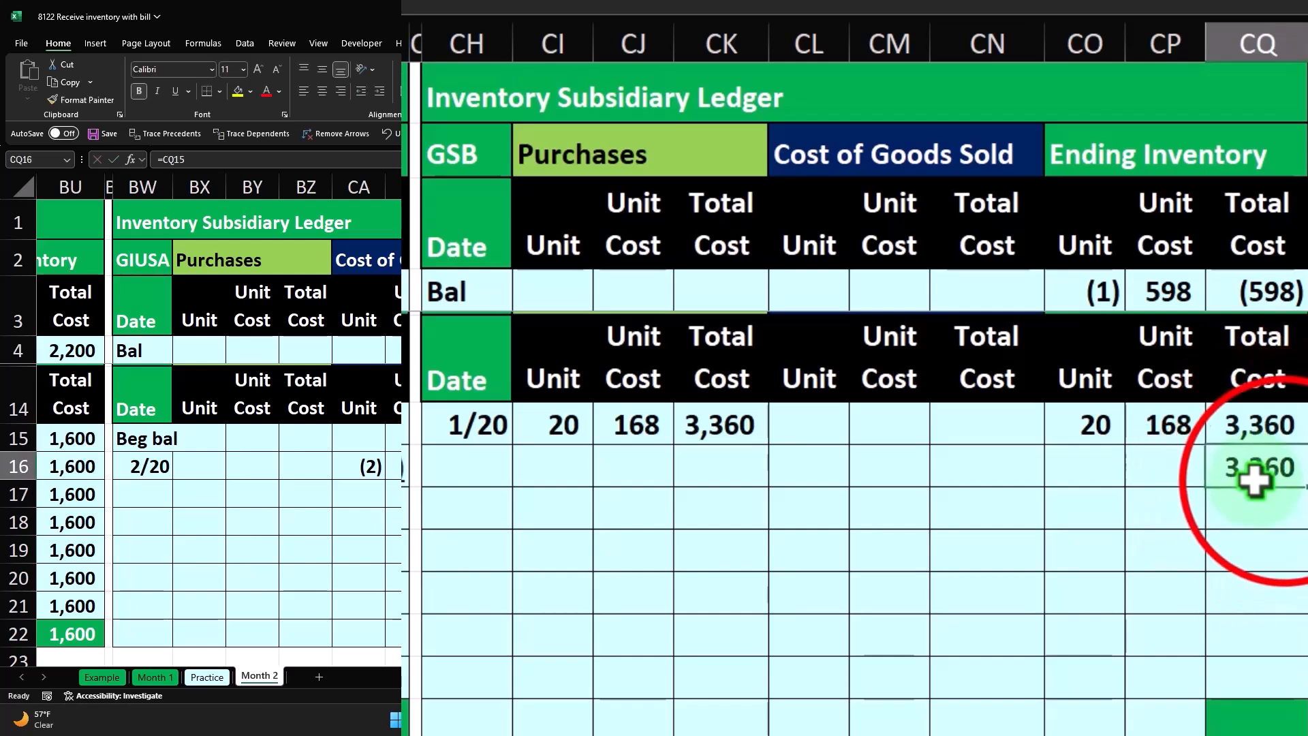
pyautogui.moveTo(1301, 490); pyautogui.dragTo(1298, 724)
# - Format the SQ ledger's final balance cell CQ22 with a green fill and white text
pyautogui.click(1268, 715)
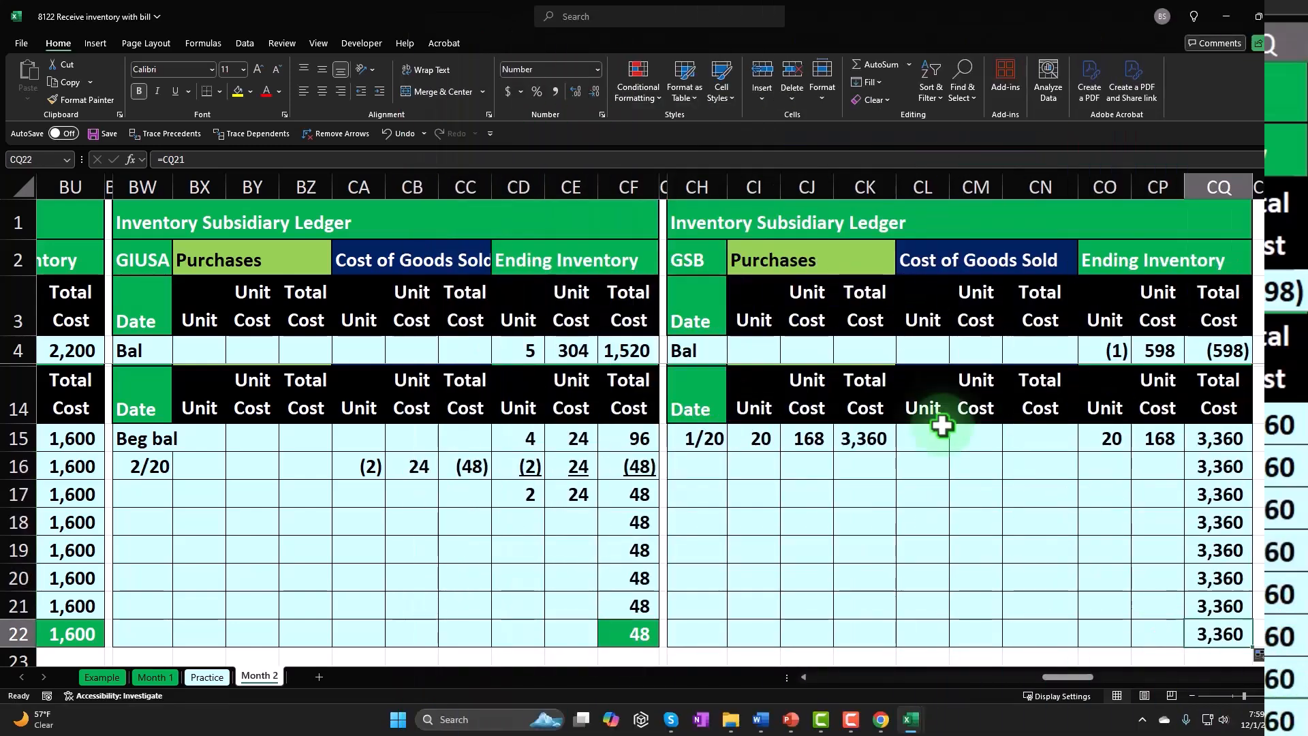
pyautogui.click(250, 92)
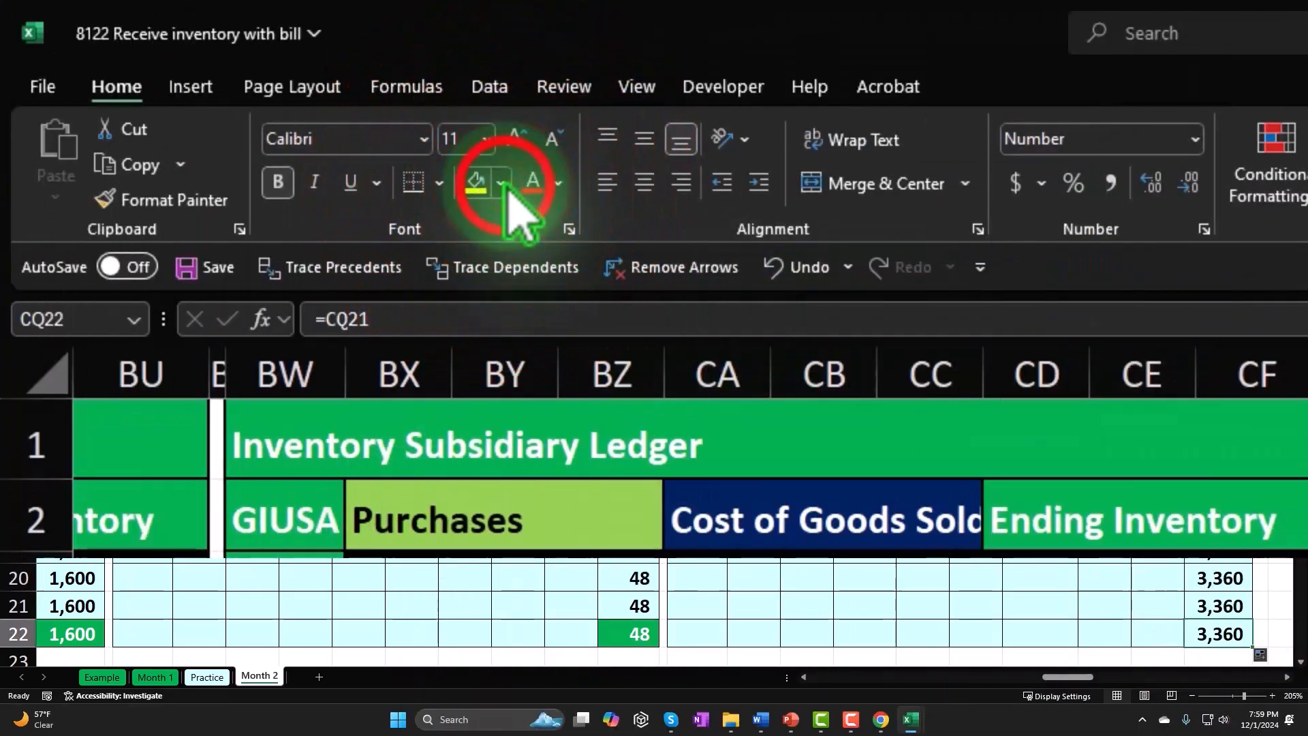
pyautogui.click(592, 501)
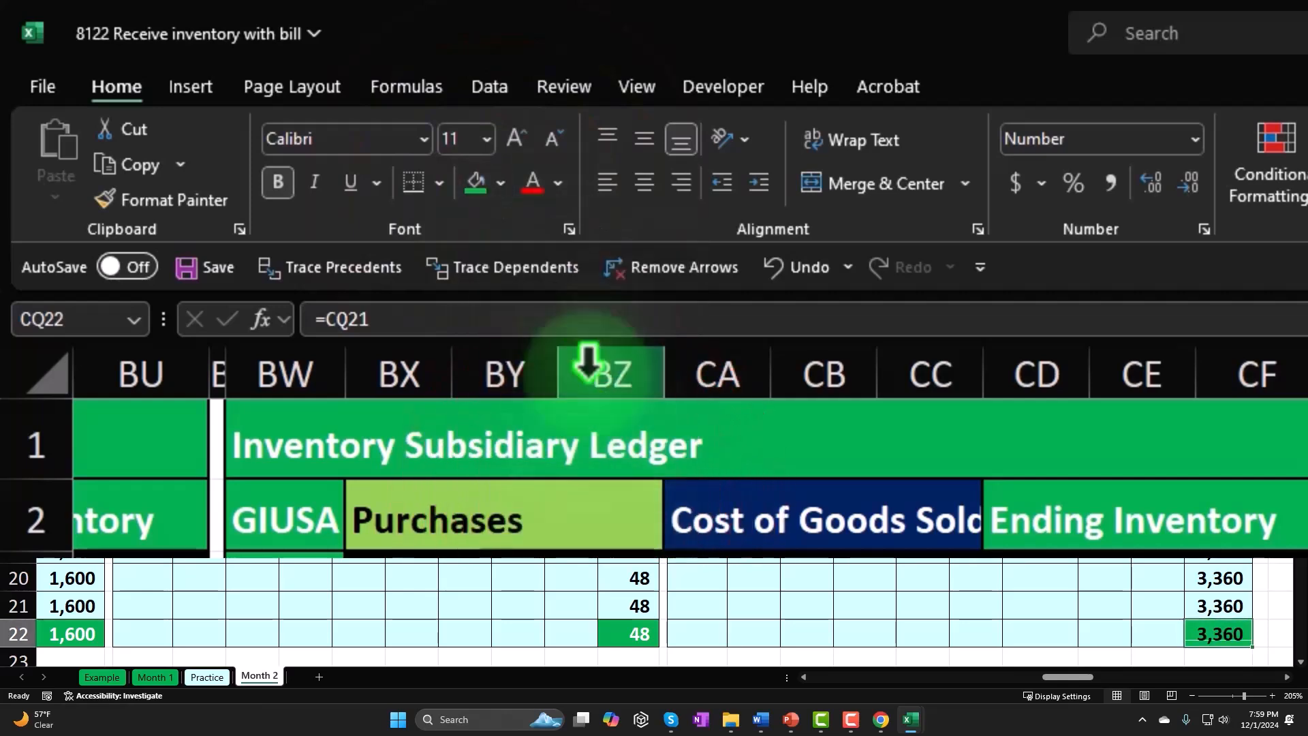
pyautogui.click(550, 179)
pyautogui.click(558, 182)
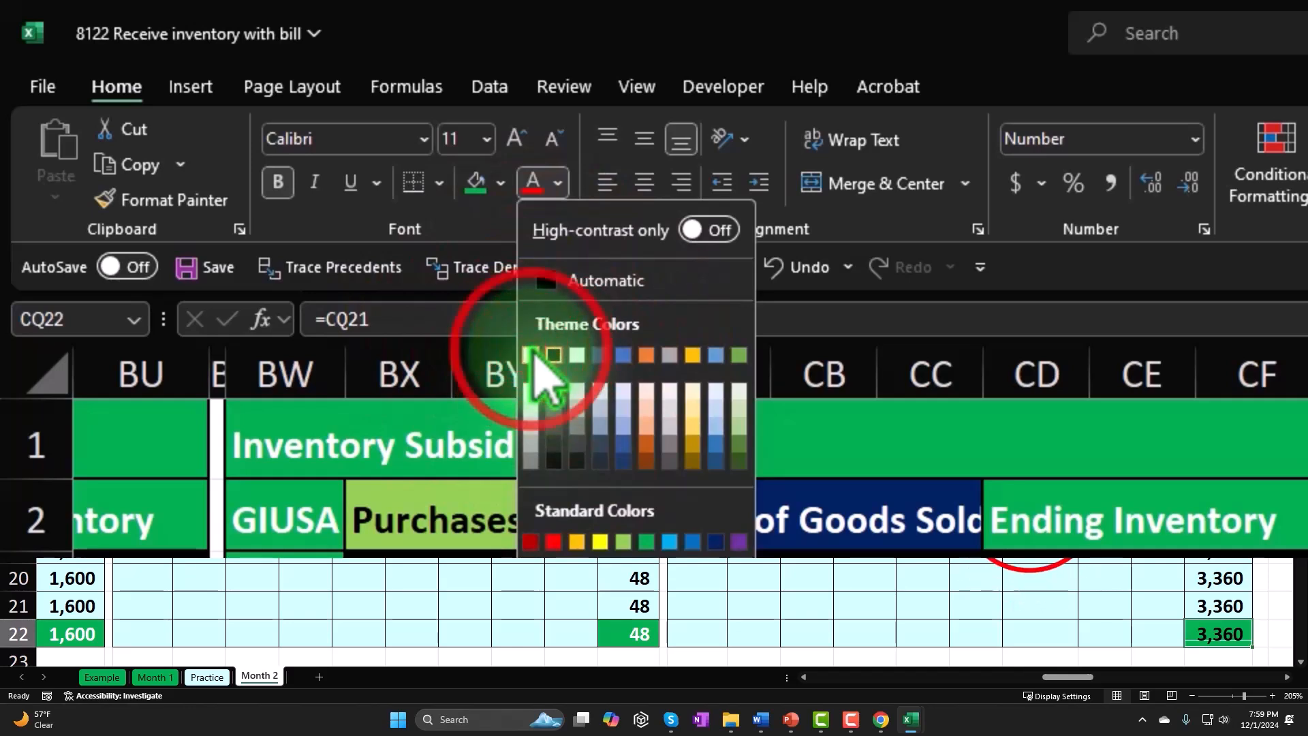
pyautogui.click(531, 353)
pyautogui.click(1042, 495)
pyautogui.click(1117, 443)
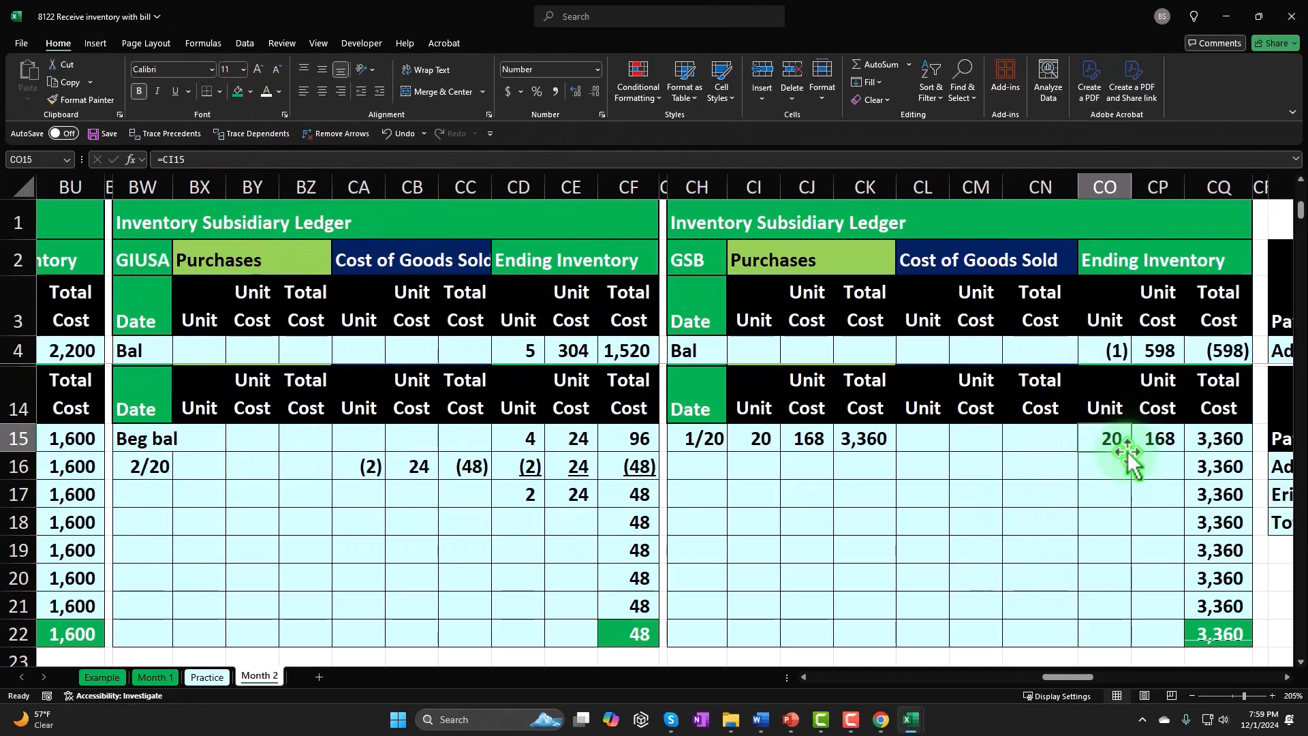
pyautogui.press('Left')
pyautogui.press('Left')
pyautogui.press('Left')
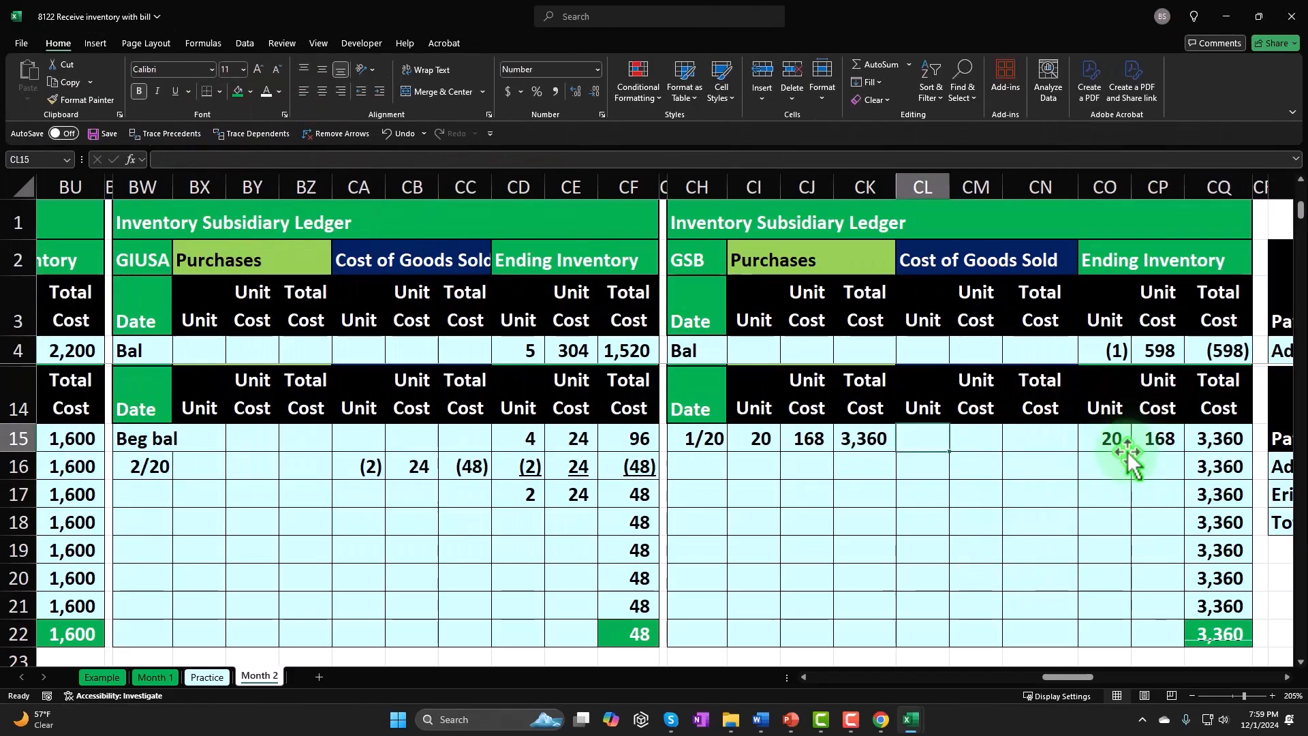
pyautogui.press('Right')
pyautogui.press('Right')
pyautogui.press('Right')
pyautogui.press('Right')
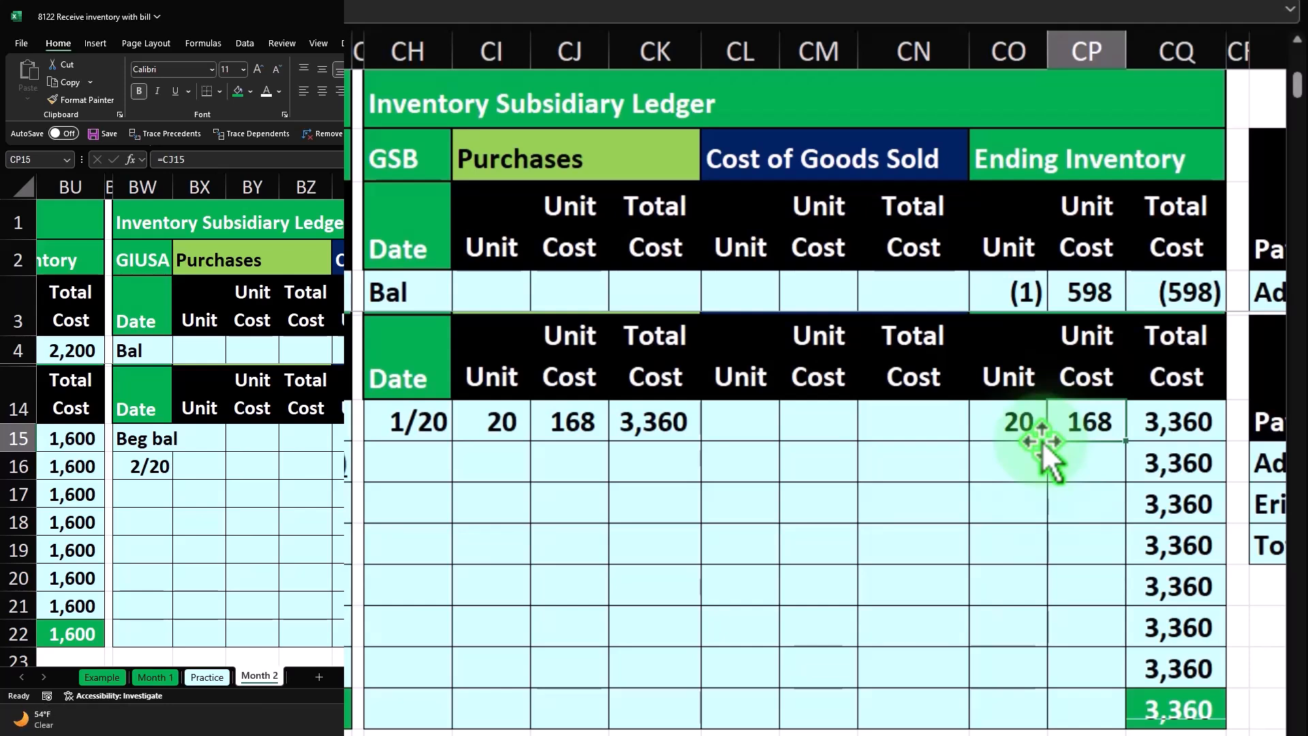
# - Start the Inventory formula for the SQ count line in O32 with the quantity in C32 followed by a multiplication operator
pyautogui.press('Return')
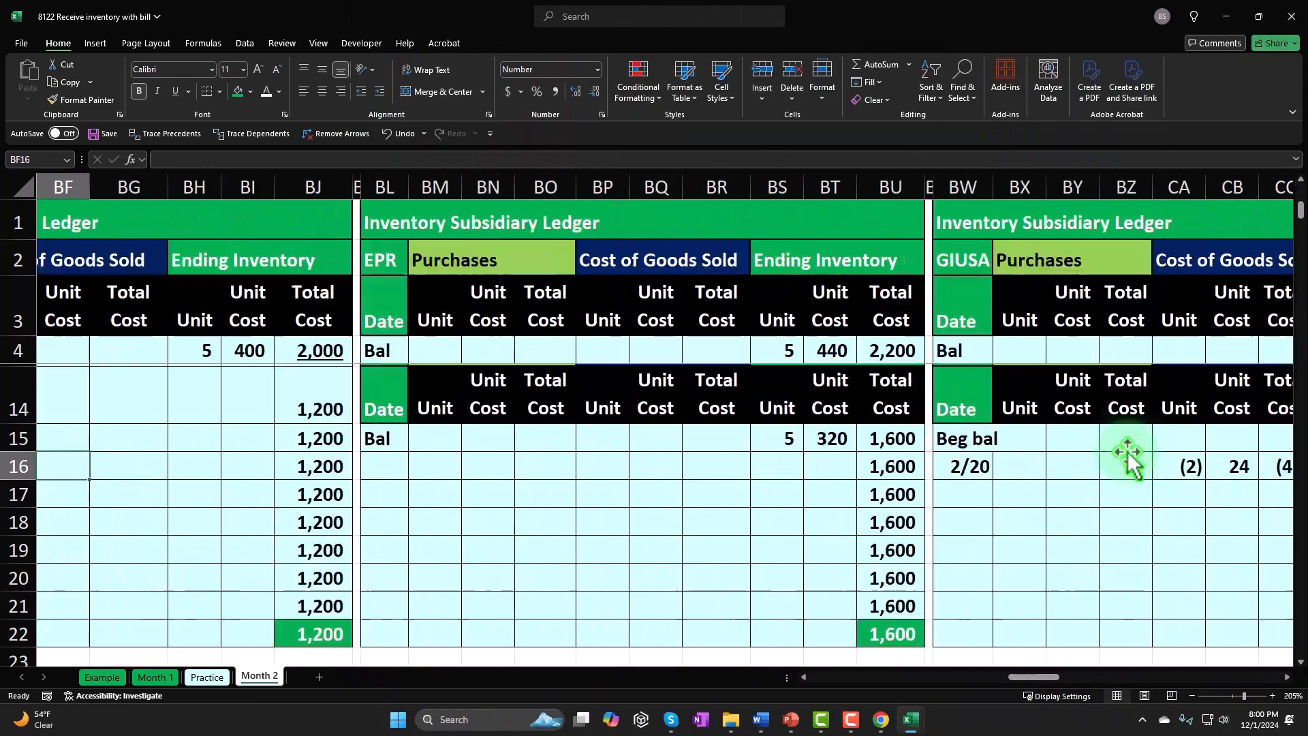
pyautogui.press('Left')
pyautogui.press('Left')
pyautogui.press('Left')
pyautogui.press('Left')
pyautogui.press('Left')
pyautogui.press('Left')
pyautogui.press('Left')
pyautogui.press('Left')
pyautogui.press('Left')
pyautogui.press('Left')
pyautogui.press('Left')
pyautogui.press('Left')
pyautogui.press('Left')
pyautogui.press('Left')
pyautogui.press('Left')
pyautogui.press('Left')
pyautogui.press('Left')
pyautogui.press('Left')
pyautogui.press('Left')
pyautogui.press('Left')
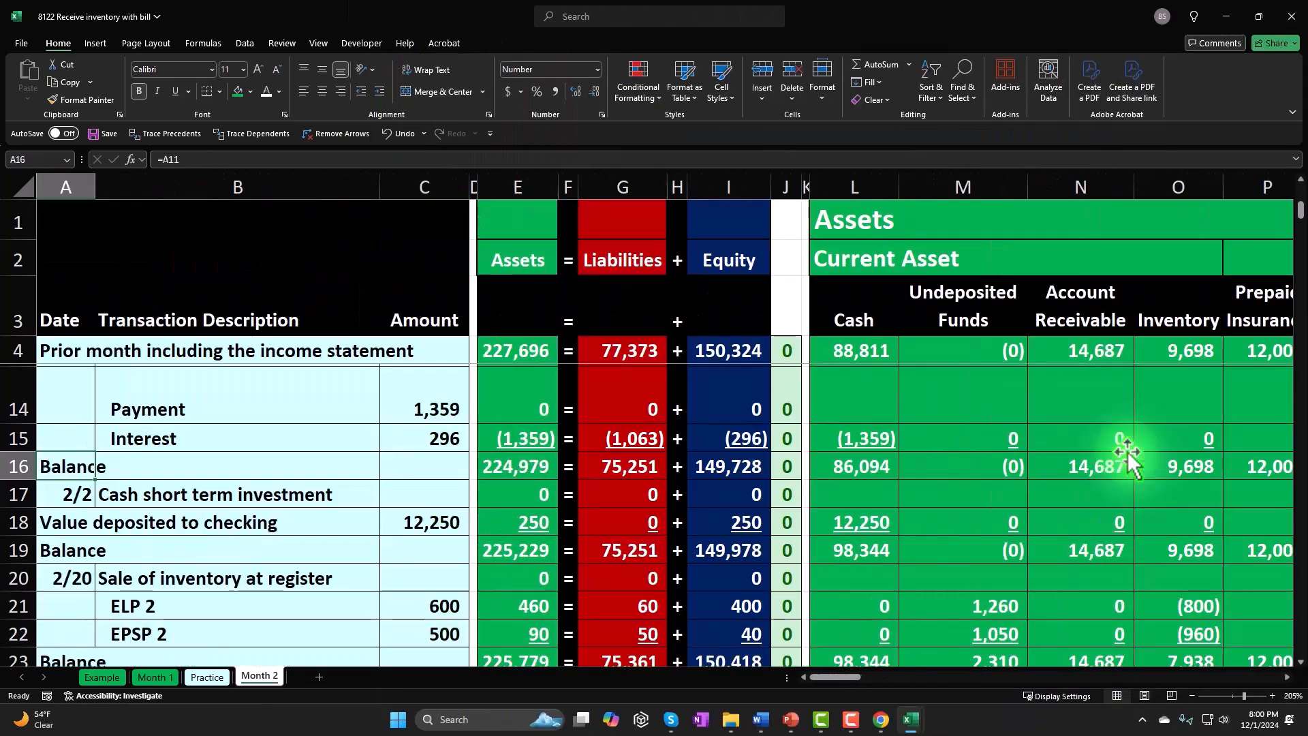
pyautogui.press('Down')
pyautogui.press('Down')
pyautogui.press('Down')
pyautogui.press('Down')
pyautogui.press('Down')
pyautogui.press('Down')
pyautogui.press('Down')
pyautogui.press('Down')
pyautogui.press('Down')
pyautogui.press('Down')
pyautogui.press('Down')
pyautogui.press('Down')
pyautogui.press('Down')
pyautogui.press('Down')
pyautogui.press('Down')
pyautogui.press('Down')
pyautogui.press('Down')
pyautogui.press('Down')
pyautogui.press('Down')
pyautogui.press('Down')
pyautogui.press('Up')
pyautogui.press('Up')
pyautogui.press('Up')
pyautogui.press('Up')
pyautogui.press('Up')
pyautogui.press('Up')
pyautogui.press('Up')
pyautogui.press('Up')
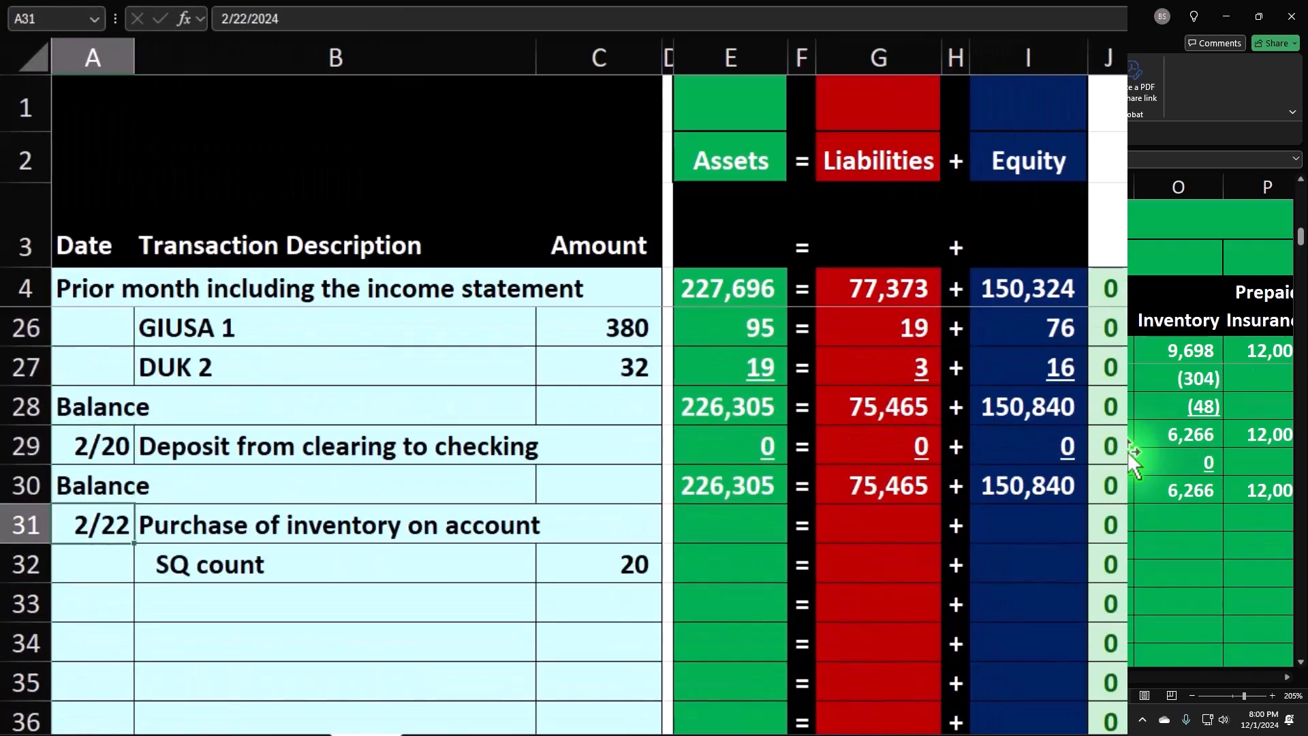
pyautogui.press('Down')
pyautogui.press('Right')
pyautogui.press('Right')
pyautogui.press('Right')
pyautogui.press('Right')
pyautogui.press('Right')
pyautogui.press('Right')
pyautogui.press('Right')
pyautogui.press('Right')
pyautogui.press('Right')
pyautogui.press('Right')
pyautogui.press('Right')
pyautogui.press('Right')
pyautogui.press('Right')
pyautogui.press('Right')
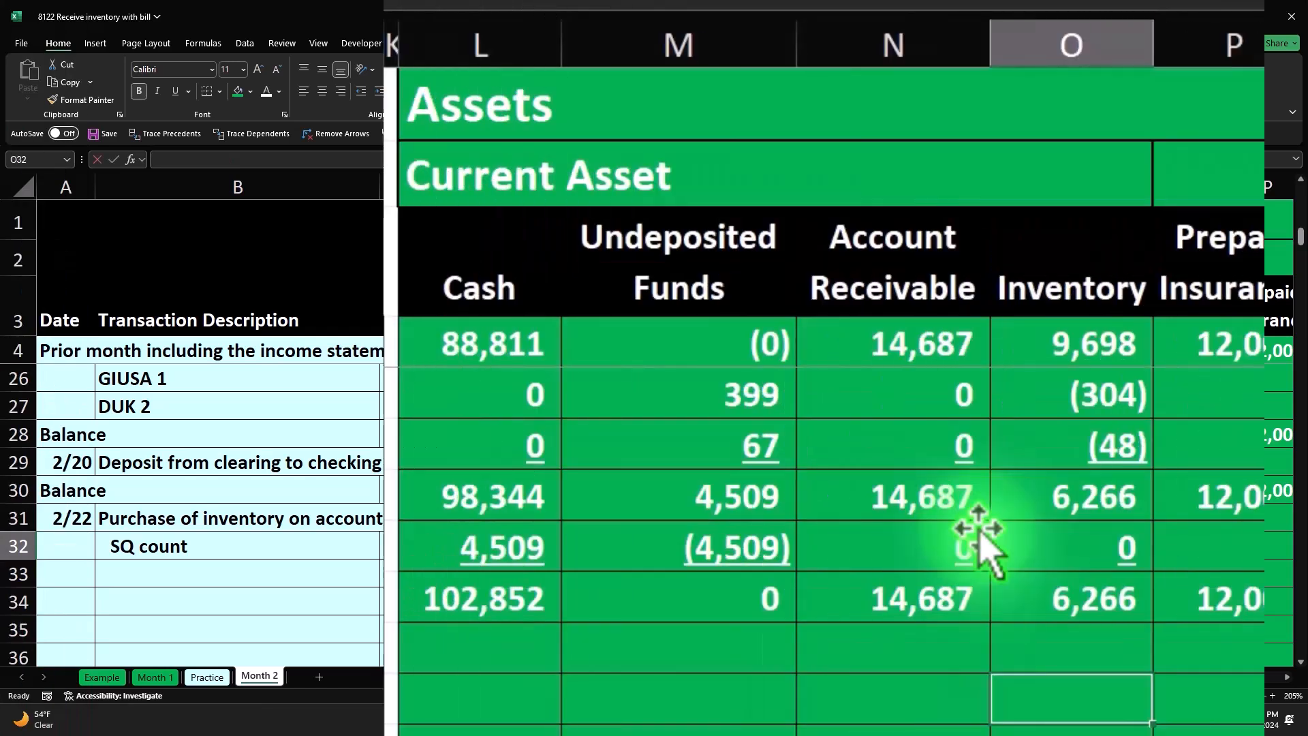
pyautogui.write('=')
pyautogui.press('Left')
pyautogui.press('Left')
pyautogui.press('Left')
pyautogui.press('Left')
pyautogui.press('Left')
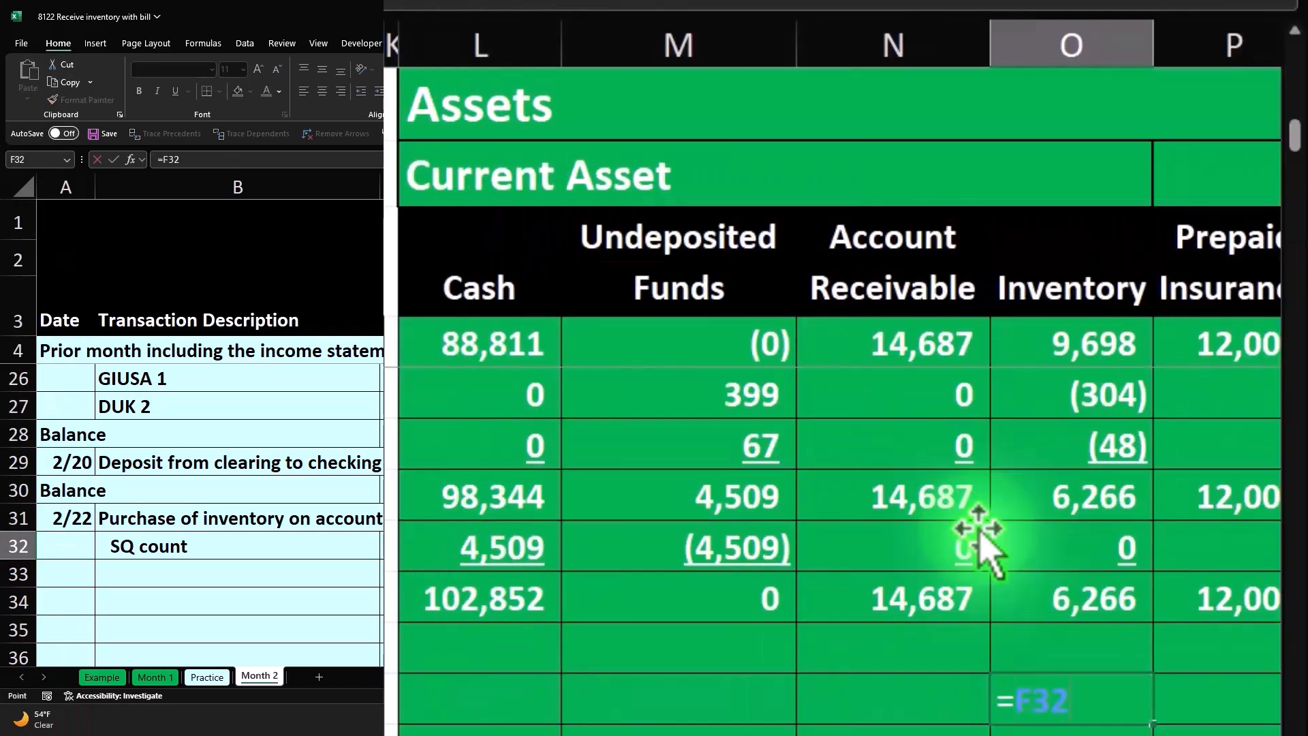
pyautogui.write('*')
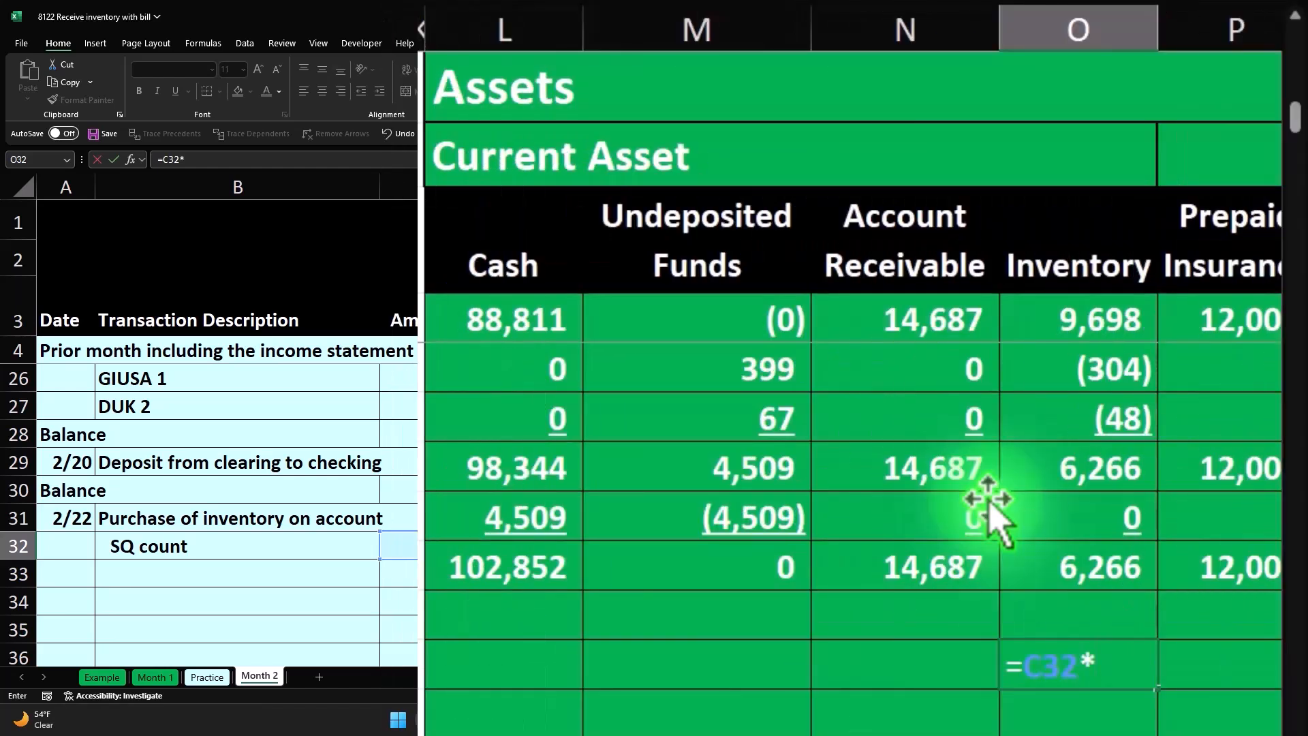
# - Complete the Inventory formula in O32 as =C32*CP15, using the SQ ledger's ending inventory unit cost
pyautogui.press('Up')
pyautogui.press('Up')
pyautogui.press('Up')
pyautogui.press('Up')
pyautogui.press('Up')
pyautogui.press('Up')
pyautogui.press('Up')
pyautogui.press('Up')
pyautogui.press('Up')
pyautogui.press('Up')
pyautogui.press('Up')
pyautogui.press('Up')
pyautogui.press('Up')
pyautogui.press('Up')
pyautogui.press('Up')
pyautogui.press('Up')
pyautogui.press('Up')
pyautogui.press('Up')
pyautogui.press('Up')
pyautogui.press('Up')
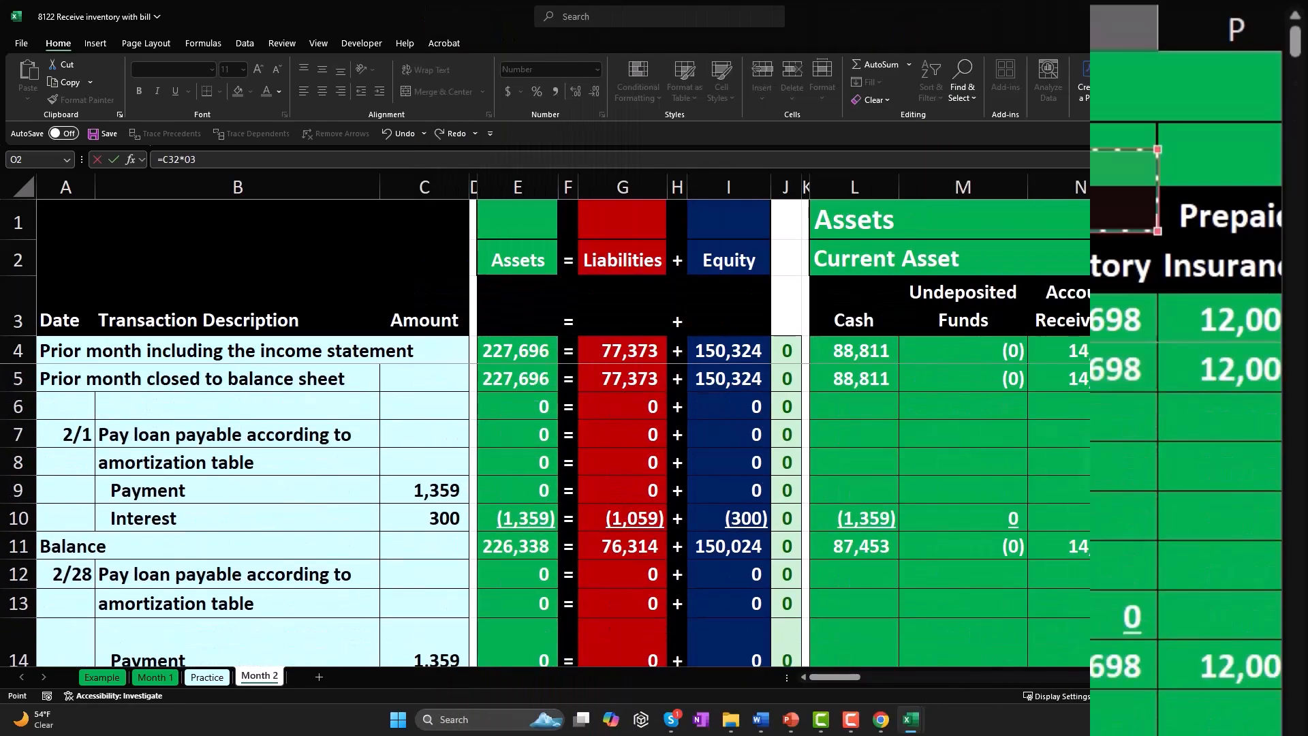
pyautogui.press('Right')
pyautogui.press('Right')
pyautogui.press('Right')
pyautogui.press('Right')
pyautogui.press('Right')
pyautogui.press('Right')
pyautogui.press('Right')
pyautogui.press('Right')
pyautogui.press('Right')
pyautogui.press('Right')
pyautogui.press('Right')
pyautogui.press('Right')
pyautogui.press('Right')
pyautogui.press('Right')
pyautogui.press('Right')
pyautogui.press('Right')
pyautogui.press('Right')
pyautogui.press('Right')
pyautogui.press('Right')
pyautogui.press('Right')
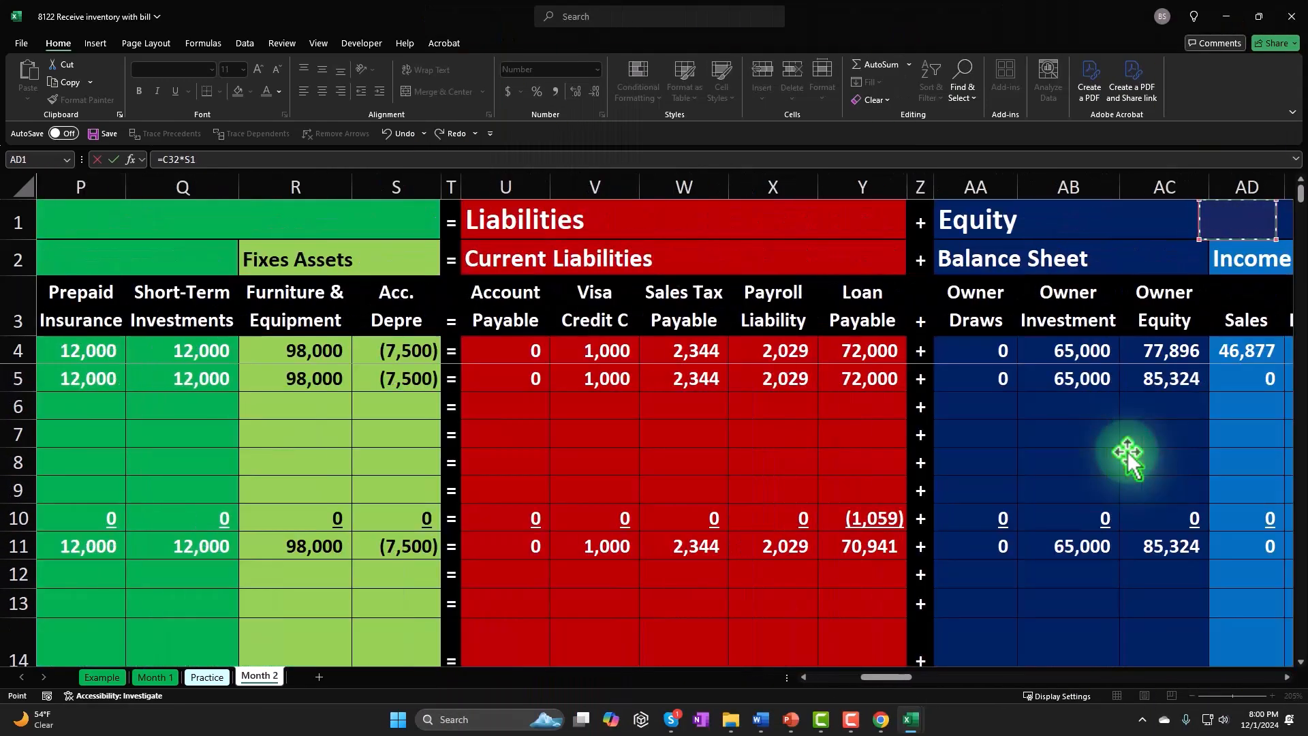
pyautogui.press('Right')
pyautogui.press('Right')
pyautogui.press('Right')
pyautogui.press('Right')
pyautogui.press('Right')
pyautogui.press('Right')
pyautogui.press('Right')
pyautogui.press('Right')
pyautogui.press('Right')
pyautogui.press('Right')
pyautogui.press('Right')
pyautogui.press('Right')
pyautogui.press('Right')
pyautogui.press('Right')
pyautogui.press('Right')
pyautogui.press('Right')
pyautogui.press('Right')
pyautogui.press('Right')
pyautogui.press('Right')
pyautogui.press('Right')
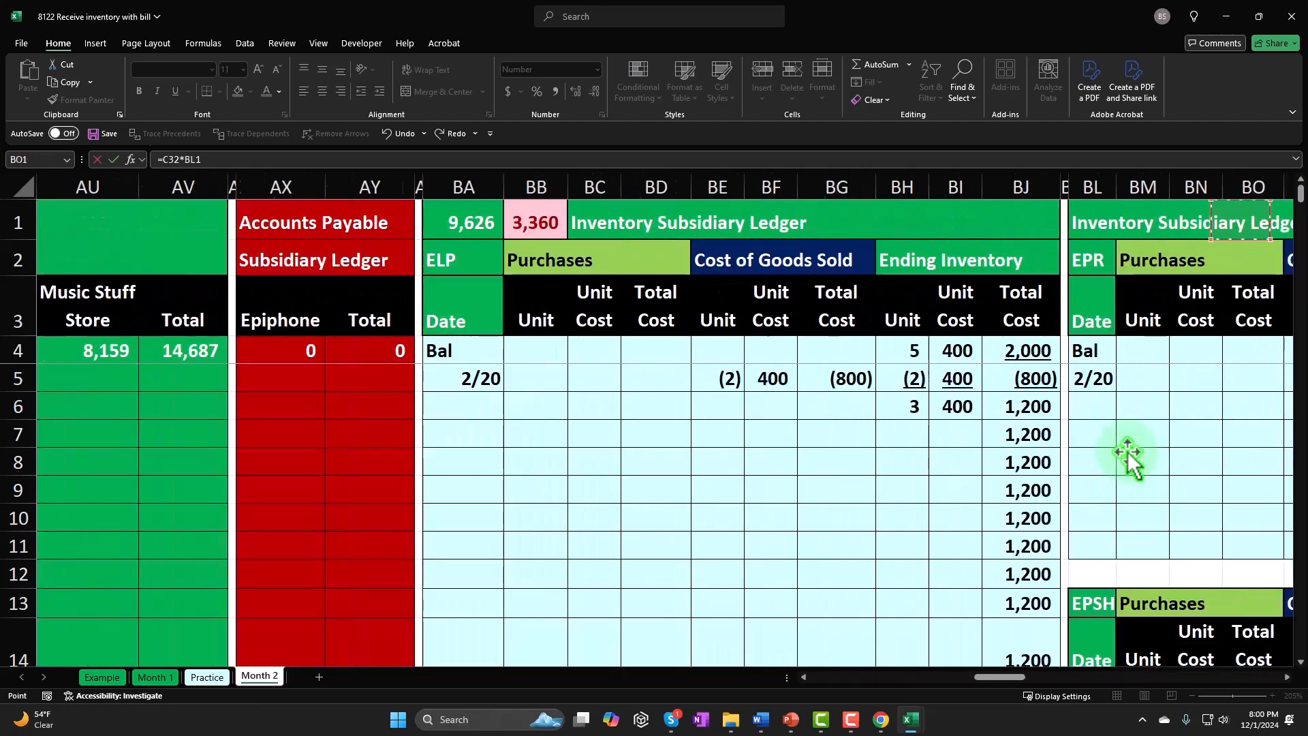
pyautogui.press('Right')
pyautogui.press('Right')
pyautogui.press('Right')
pyautogui.press('Right')
pyautogui.press('Right')
pyautogui.press('Right')
pyautogui.press('Right')
pyautogui.press('Right')
pyautogui.press('Right')
pyautogui.press('Right')
pyautogui.press('Right')
pyautogui.press('Right')
pyautogui.press('Right')
pyautogui.press('Right')
pyautogui.press('Down')
pyautogui.press('Right')
pyautogui.press('Right')
pyautogui.press('Right')
pyautogui.press('Right')
pyautogui.press('Right')
pyautogui.press('Right')
pyautogui.press('Right')
pyautogui.press('Down')
pyautogui.press('Down')
pyautogui.press('Down')
pyautogui.press('Down')
pyautogui.press('Down')
pyautogui.press('Down')
pyautogui.press('Down')
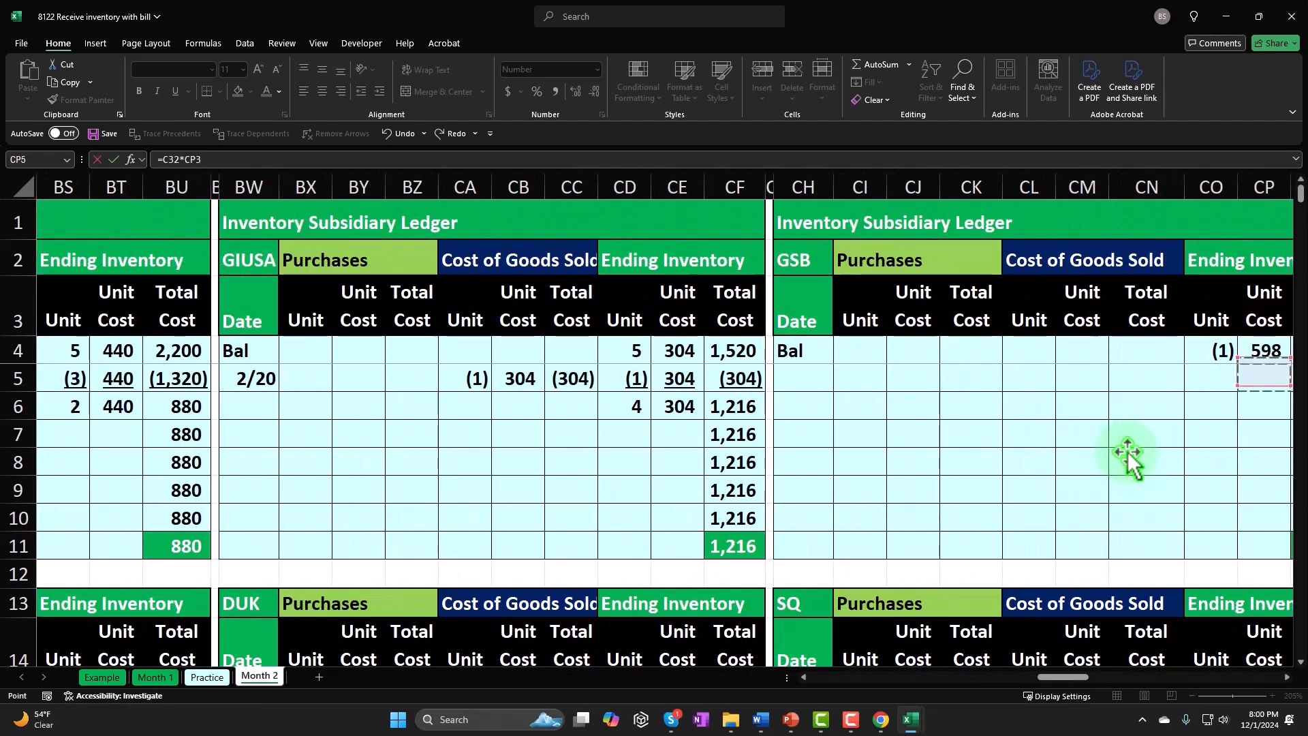
pyautogui.press('Right')
pyautogui.press('Down')
pyautogui.press('Down')
pyautogui.press('Down')
pyautogui.press('Down')
pyautogui.press('Down')
pyautogui.press('Down')
pyautogui.press('Down')
pyautogui.press('Left')
pyautogui.press('Left')
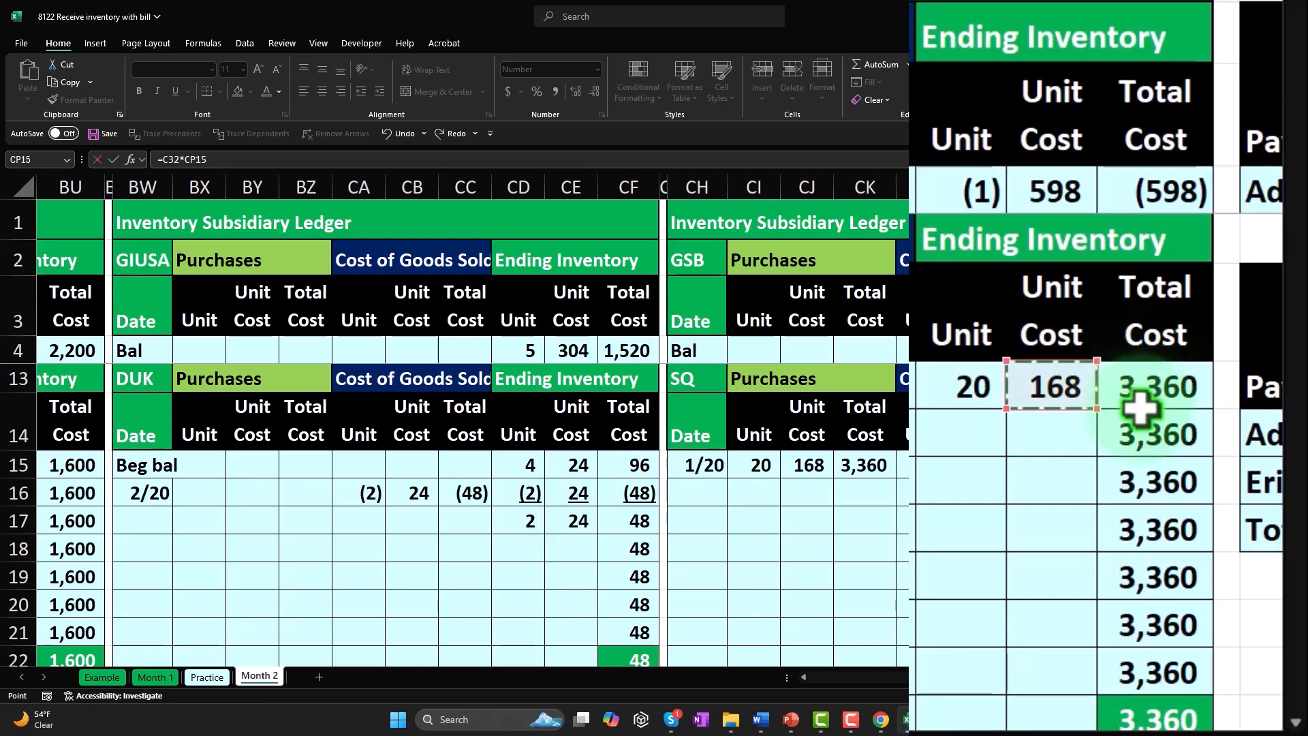
pyautogui.press('Return')
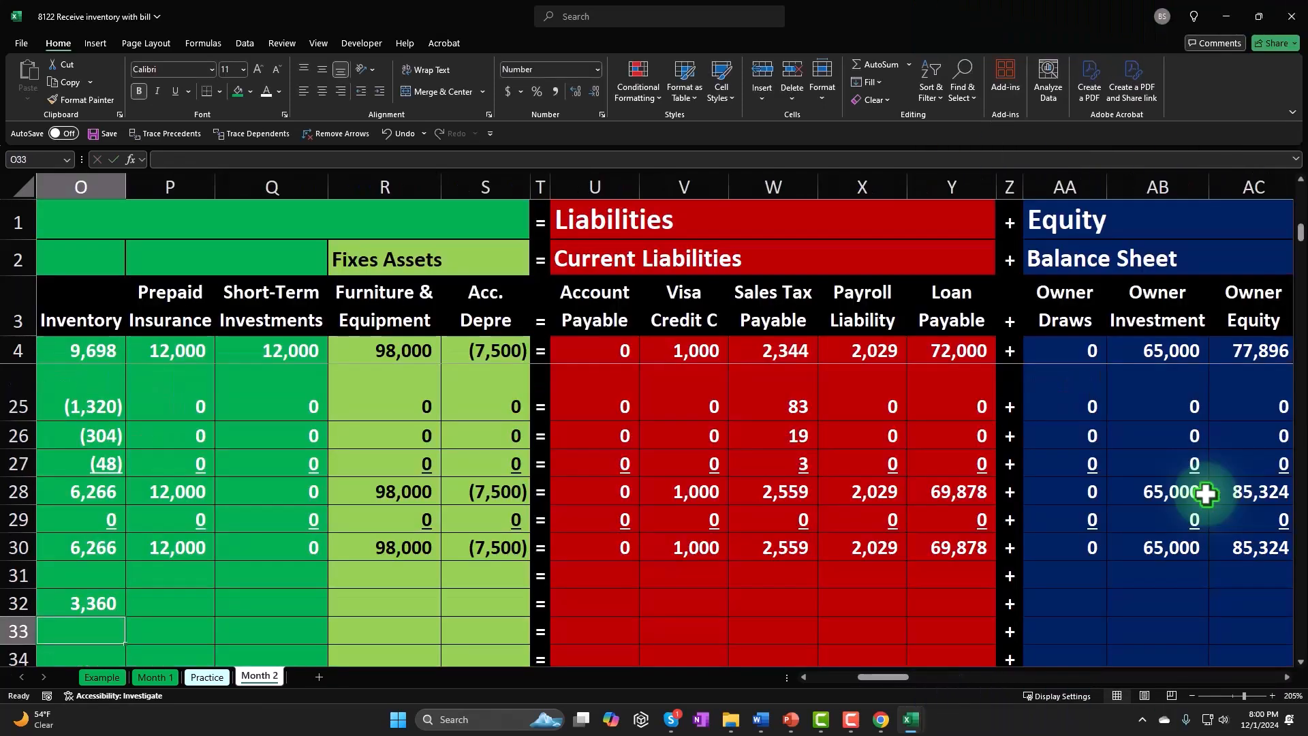
# - Enter =O32 in the Account Payable cell U32 on the SQ count line
pyautogui.press('Down')
pyautogui.press('Left')
pyautogui.press('Left')
pyautogui.press('Left')
pyautogui.press('Left')
pyautogui.press('Left')
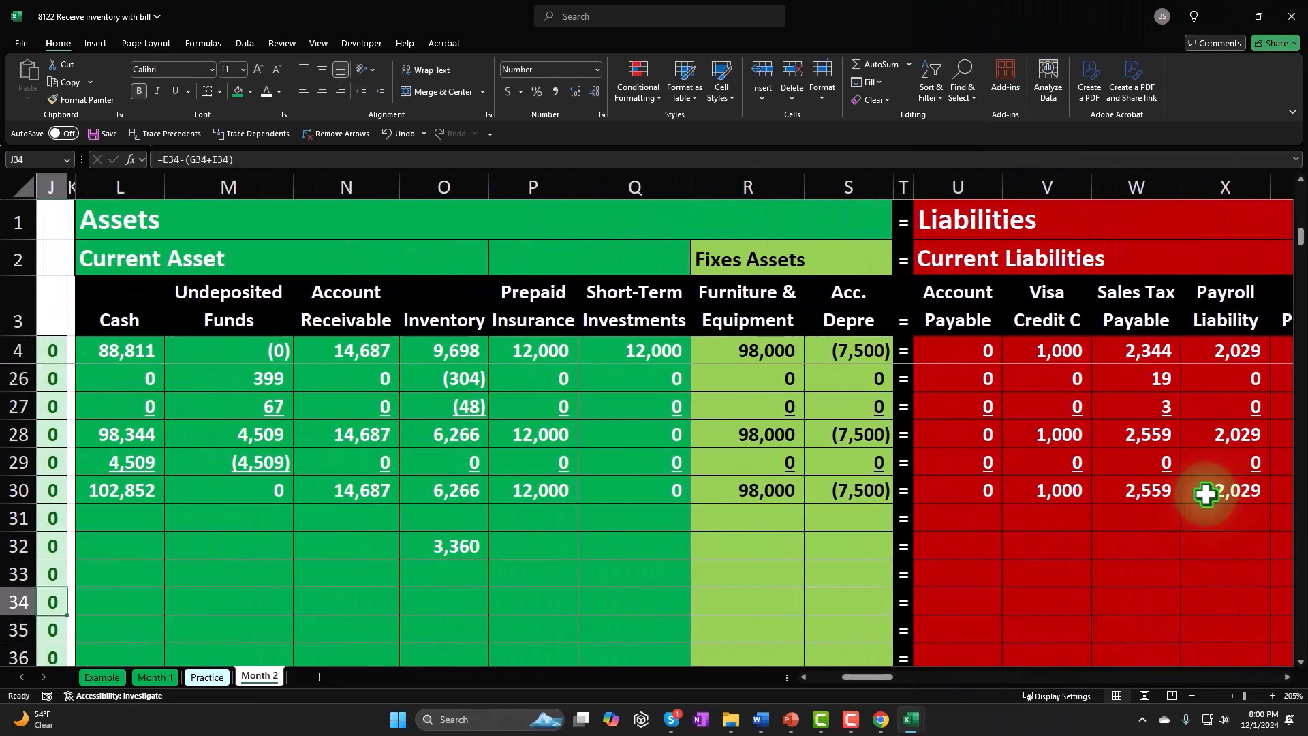
pyautogui.press('Right')
pyautogui.press('Right')
pyautogui.press('Up')
pyautogui.press('Up')
pyautogui.press('Right')
pyautogui.press('Right')
pyautogui.press('Right')
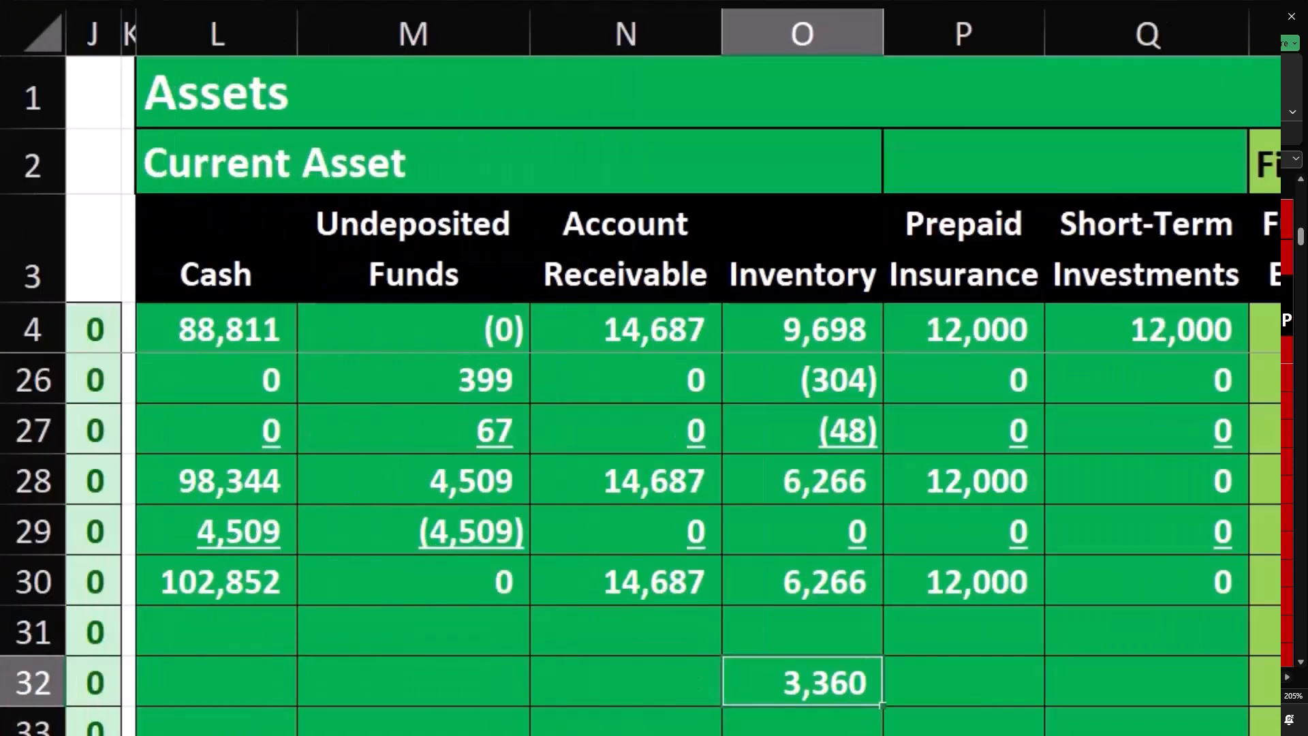
pyautogui.press('Left')
pyautogui.press('Left')
pyautogui.press('Left')
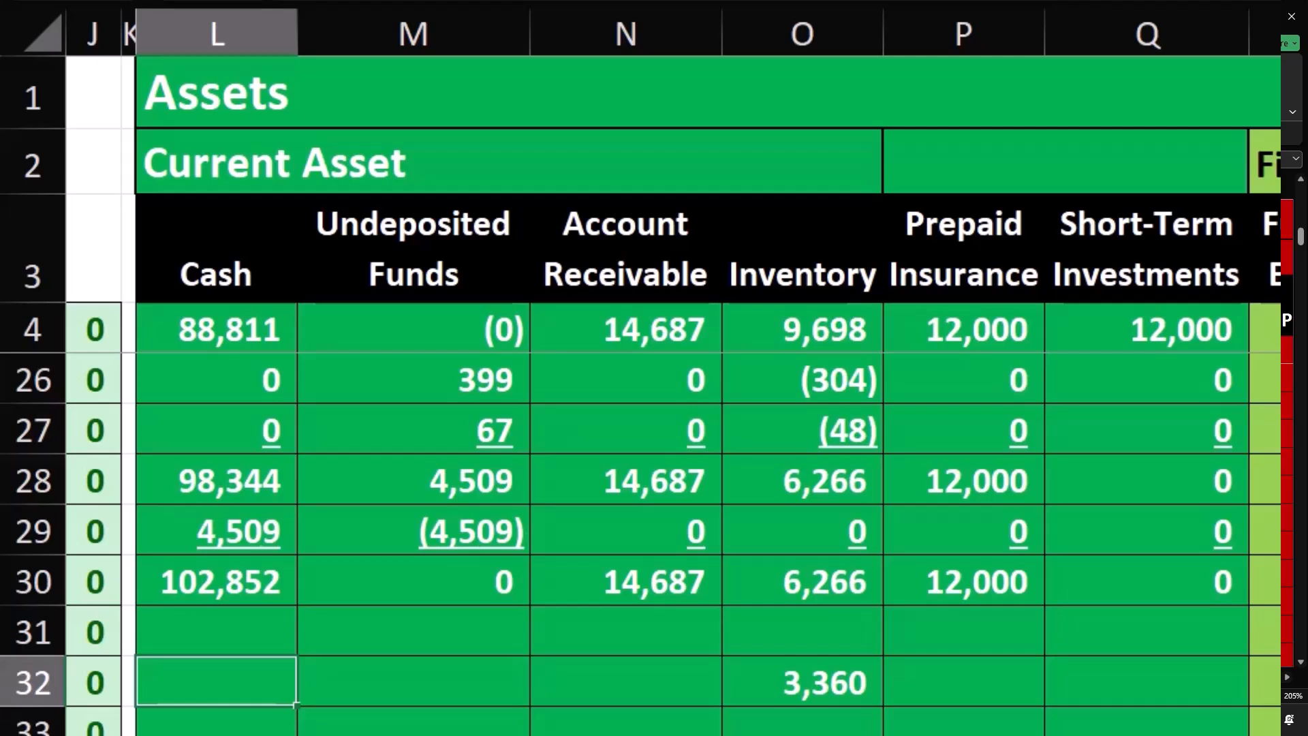
pyautogui.press('Right')
pyautogui.press('Right')
pyautogui.press('Right')
pyautogui.press('Right')
pyautogui.press('Right')
pyautogui.press('Right')
pyautogui.press('Right')
pyautogui.press('Right')
pyautogui.press('Right')
pyautogui.press('Right')
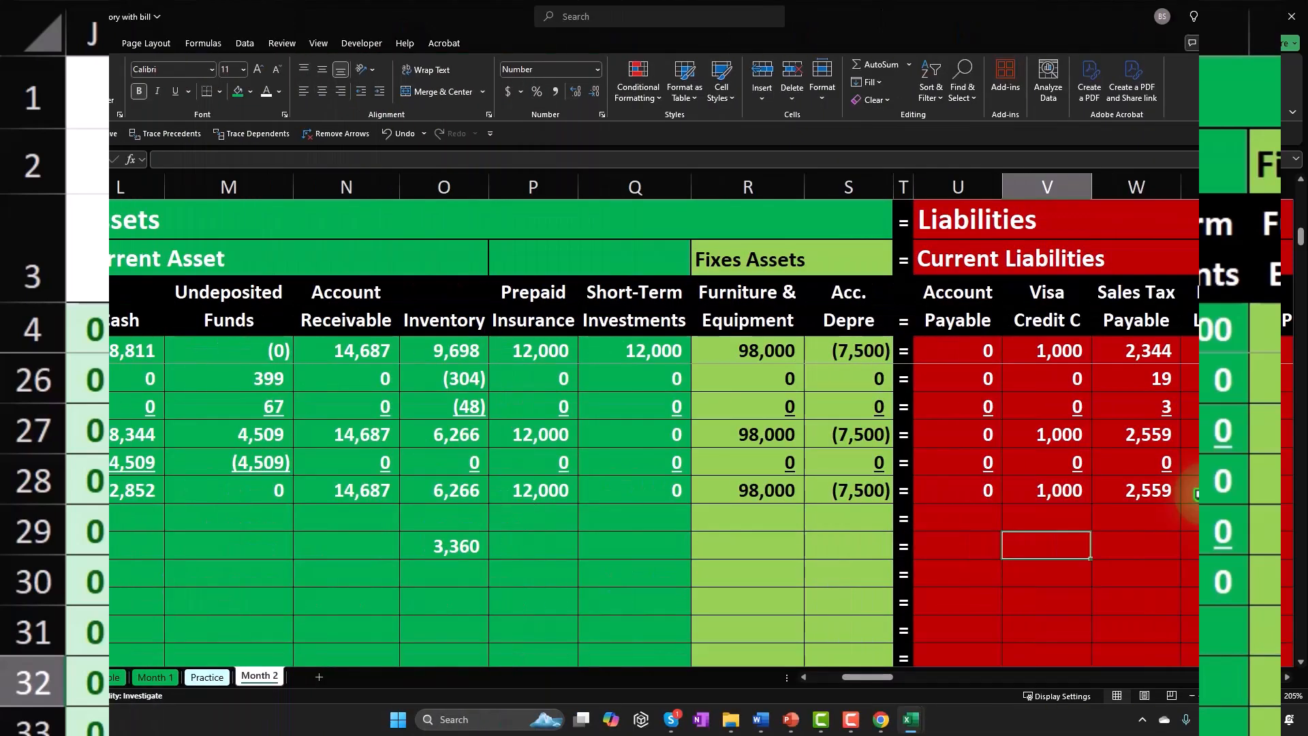
pyautogui.press('Right')
pyautogui.press('Right')
pyautogui.press('Right')
pyautogui.press('Right')
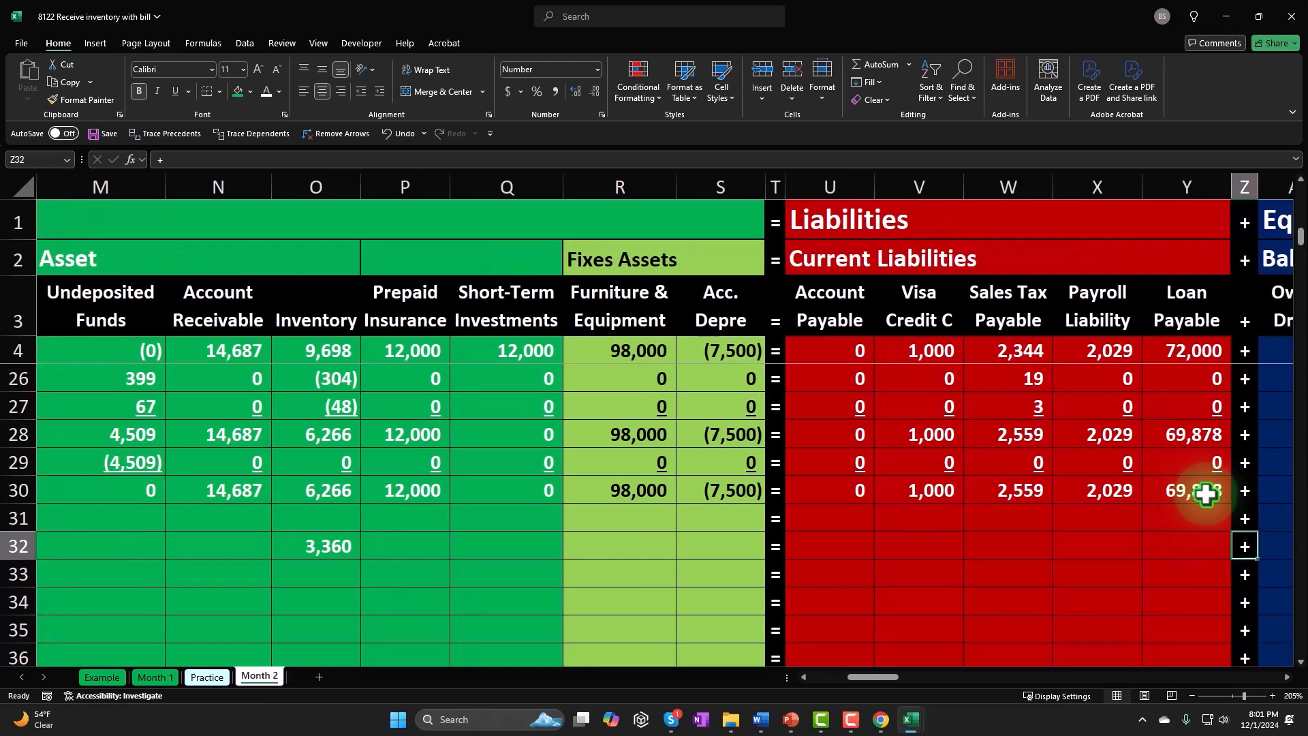
pyautogui.press('Left')
pyautogui.press('Left')
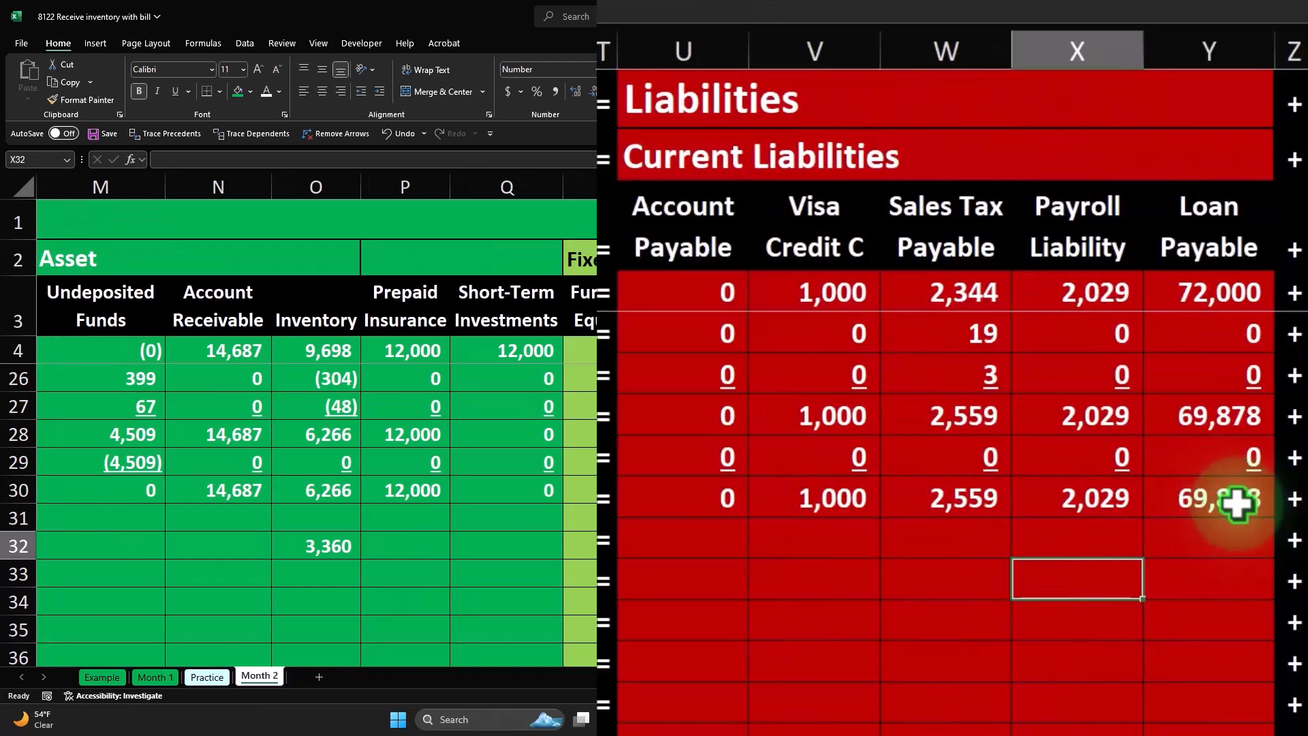
pyautogui.press('Left')
pyautogui.press('Left')
pyautogui.press('Left')
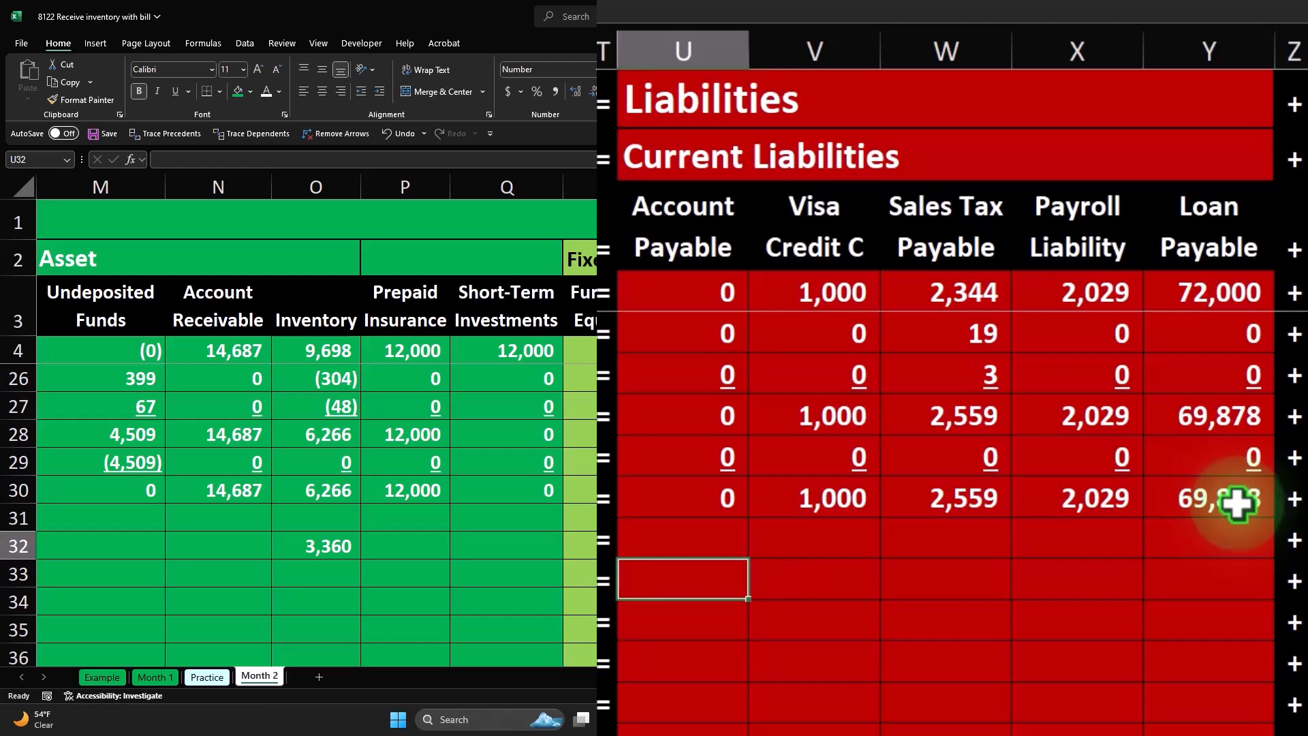
pyautogui.write('=')
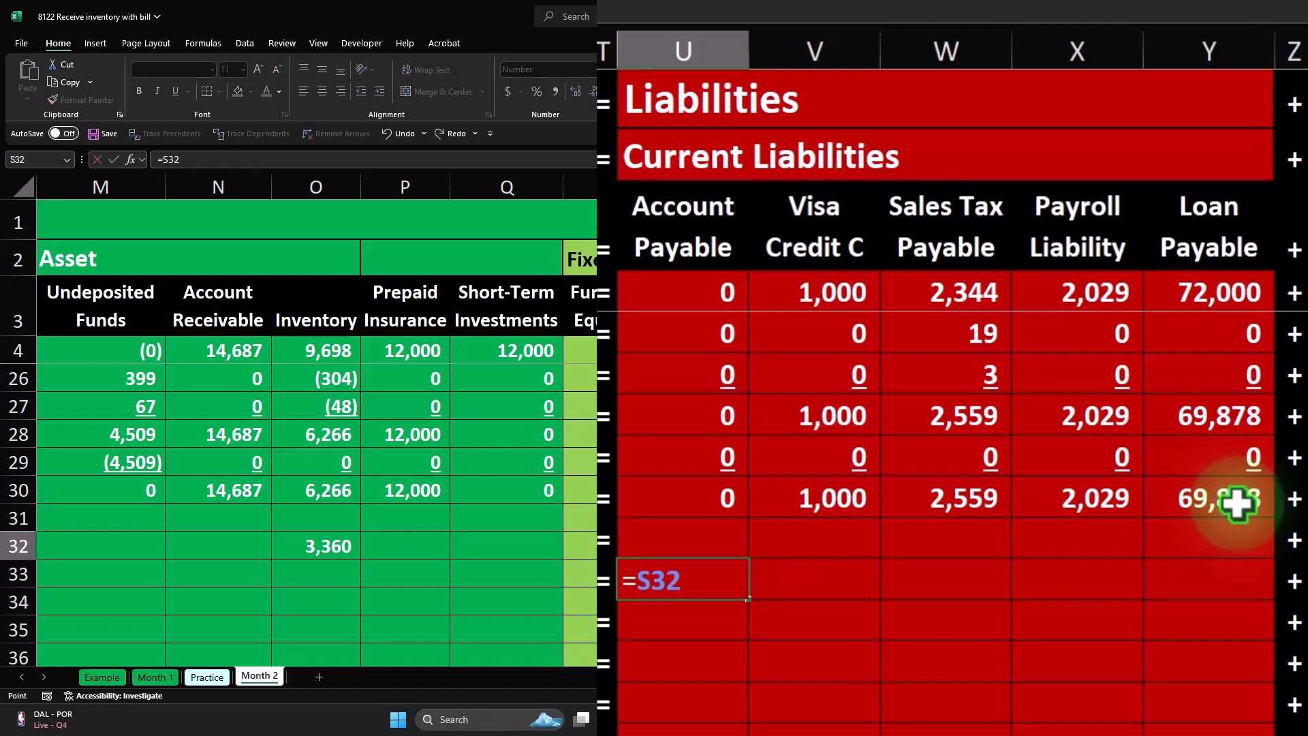
pyautogui.press('Return')
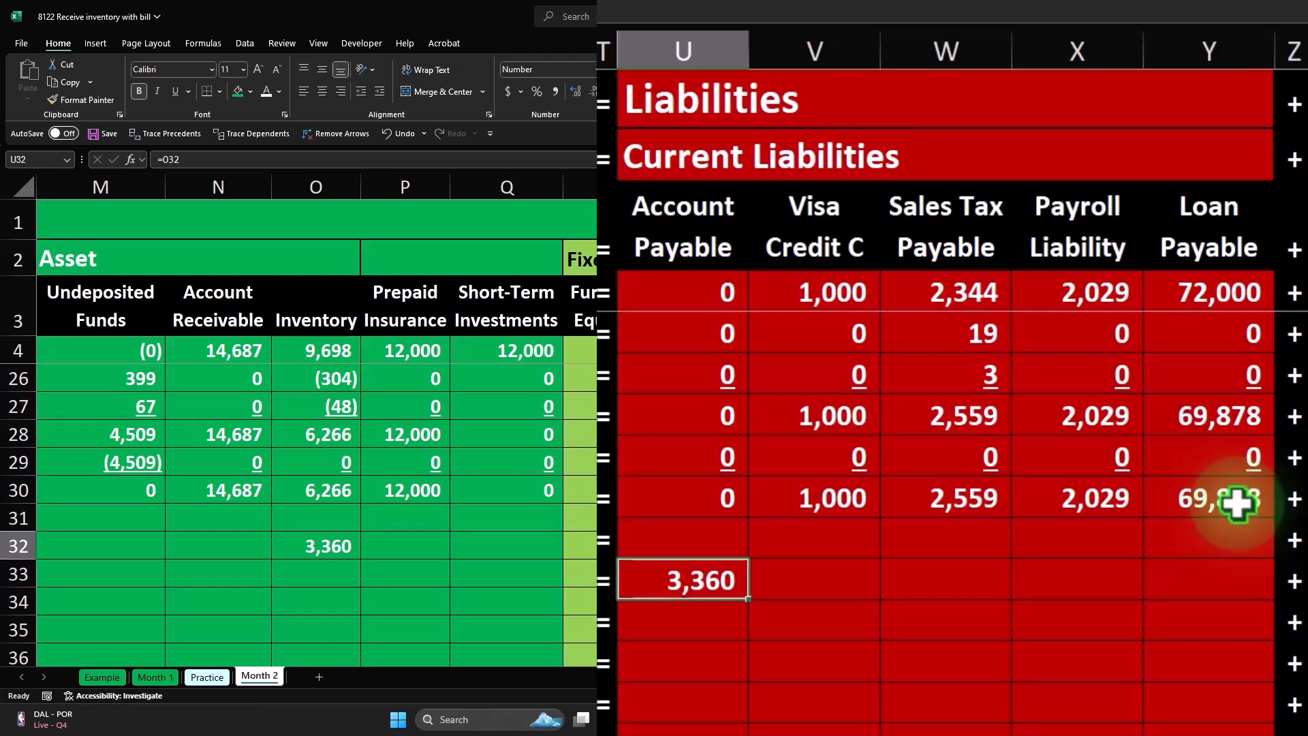
# - Enter 0 in every asset column of row 32 except Inventory, from Cash through Acc. Depre
pyautogui.press('Right')
pyautogui.press('Right')
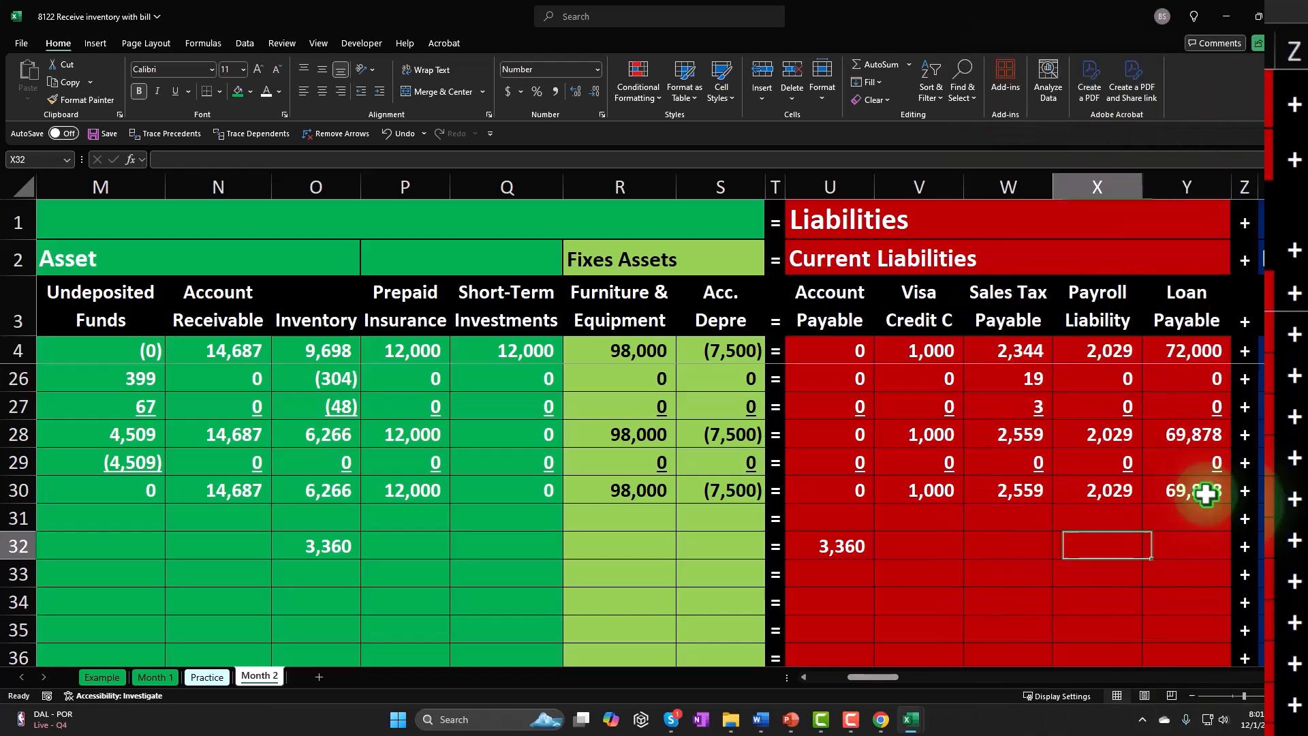
pyautogui.press('Left')
pyautogui.press('Left')
pyautogui.press('Left')
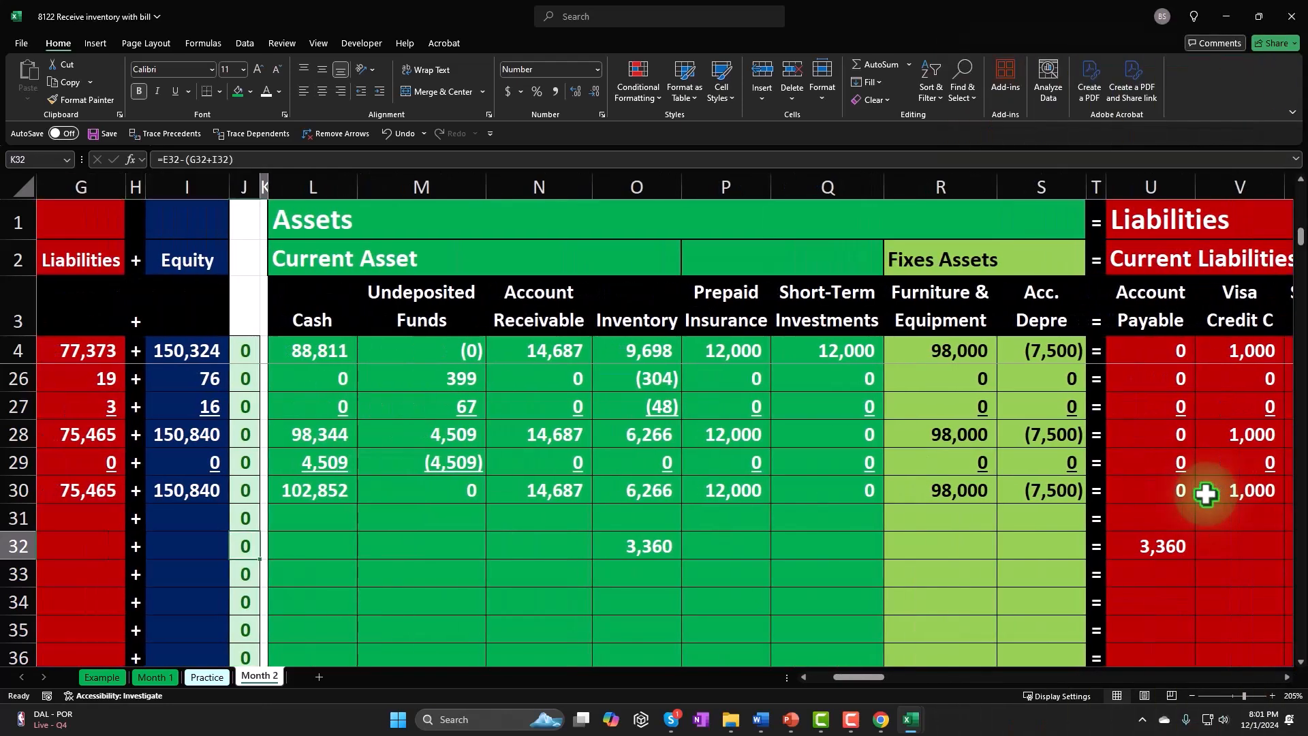
pyautogui.write('0')
pyautogui.press('Tab')
pyautogui.write('0')
pyautogui.press('Tab')
pyautogui.press('Tab')
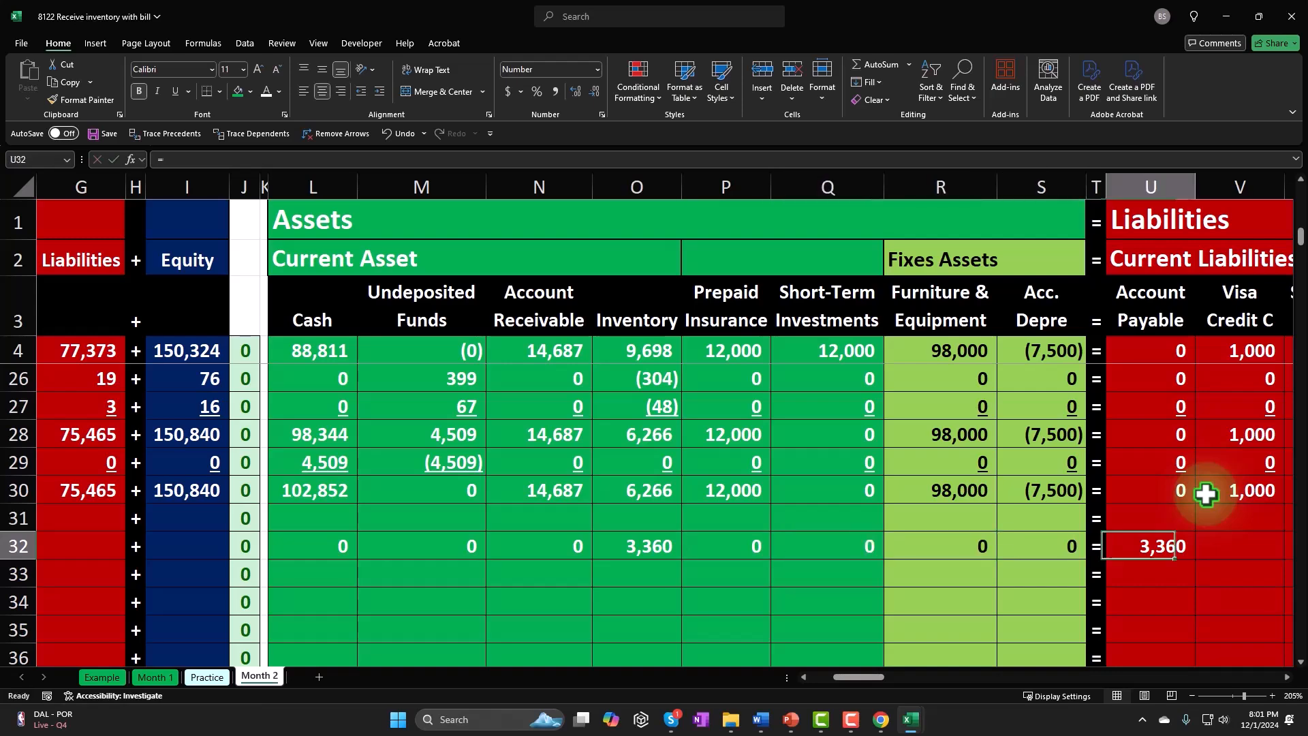
# - Enter 0 in the other liability columns of row 32, from Visa Credit C through Loan Payable
pyautogui.write('0')
pyautogui.press('Tab')
pyautogui.write('0')
pyautogui.press('Tab')
pyautogui.write('0')
pyautogui.press('Tab')
# - Enter 0 in all equity and income statement columns of row 32, from Owner Draws through Interest Expense
pyautogui.write('0\t\t')
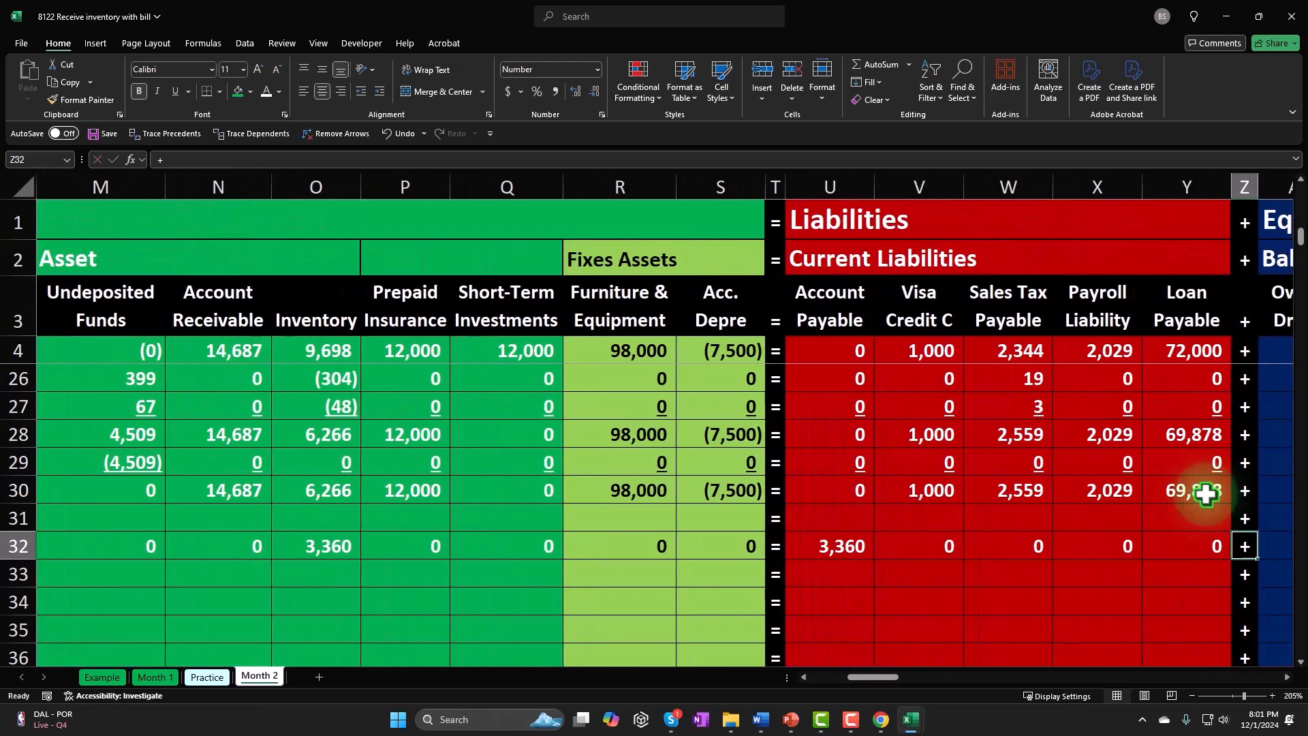
pyautogui.write('0\t0\t0\t0\t0\t0\t0\t0\t')
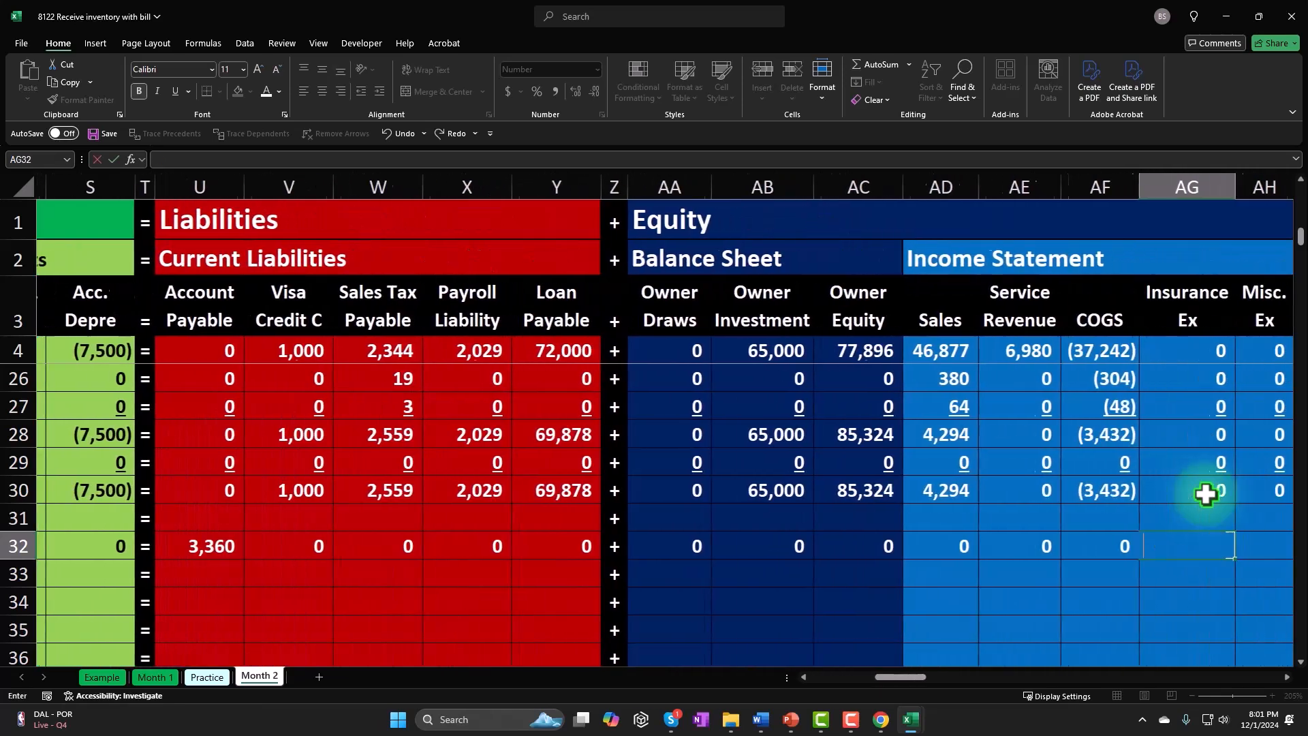
pyautogui.write('0\t0\t0\t0\t0\t0\t0\t0')
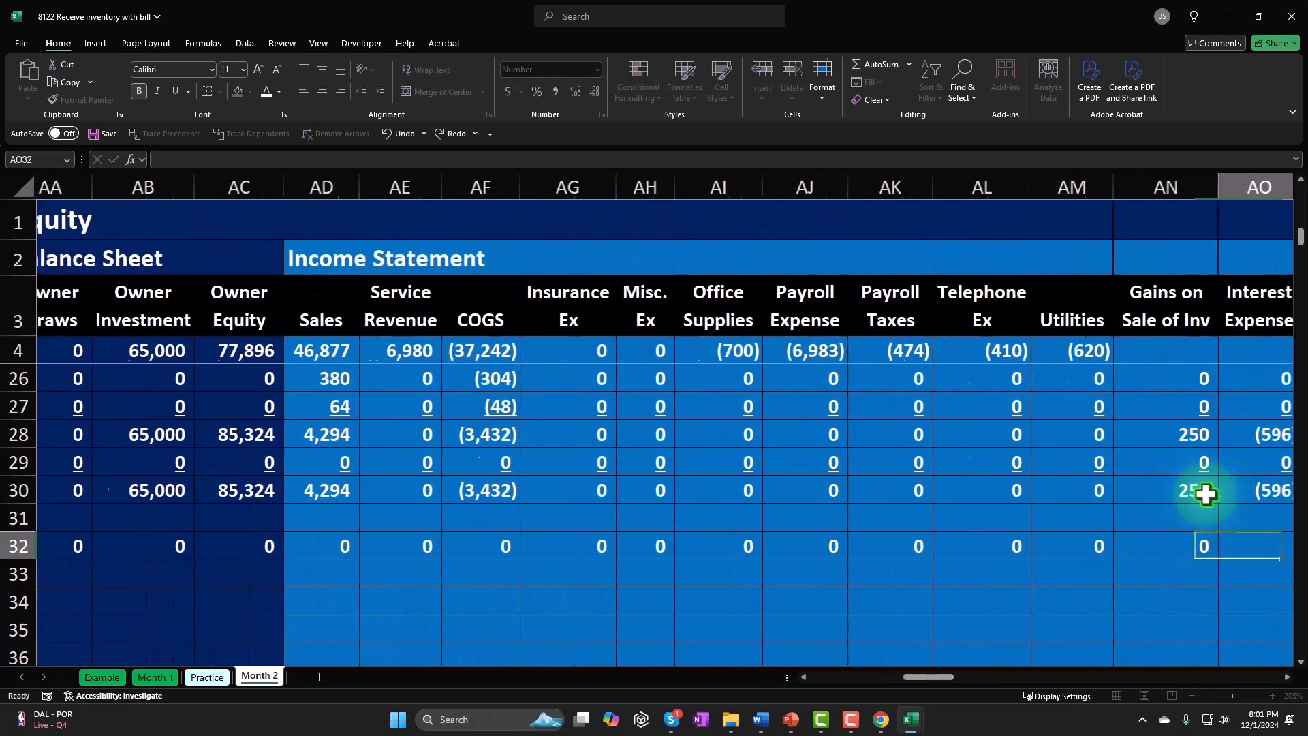
pyautogui.hotkey('shift', 'Tab')
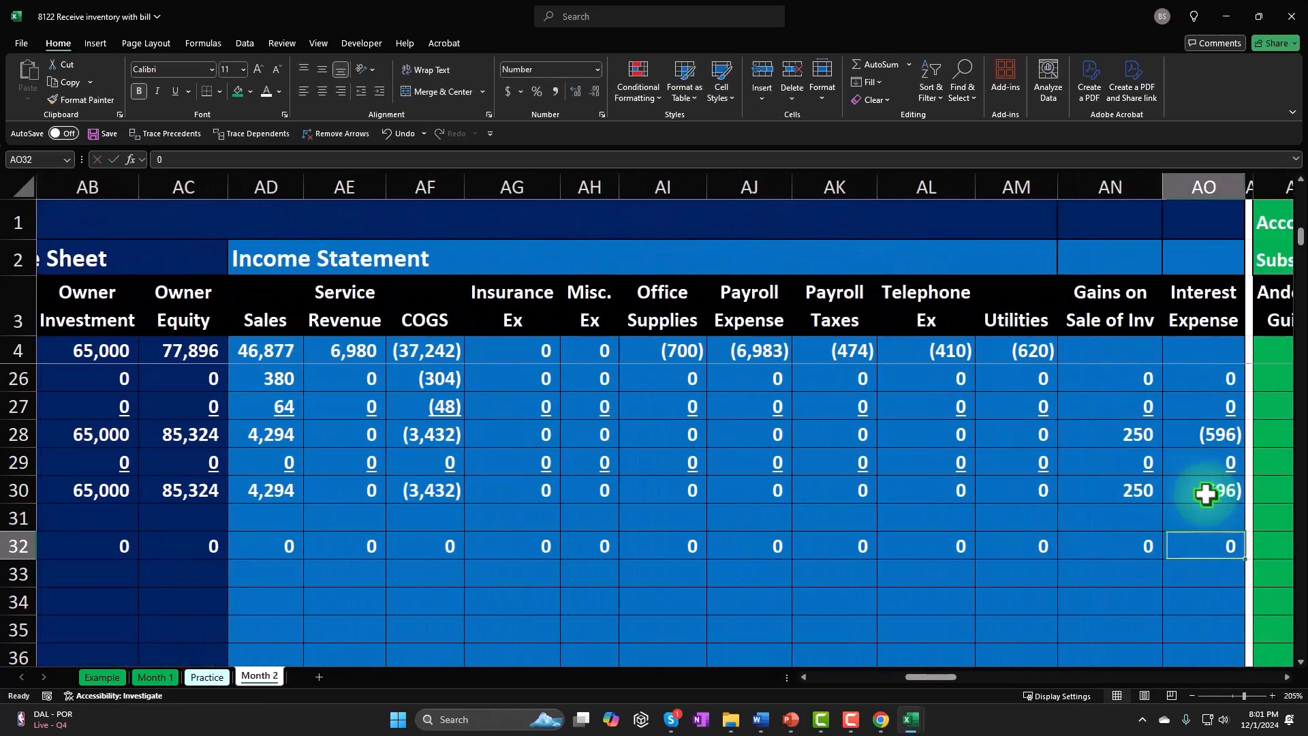
# - Insert a new column AY before the Total column of the Accounts Payable subsidiary ledger
pyautogui.press('Tab')
pyautogui.press('Tab')
pyautogui.press('Tab')
pyautogui.press('Tab')
pyautogui.press('Tab')
pyautogui.press('Tab')
pyautogui.press('Tab')
pyautogui.press('Tab')
pyautogui.press('Tab')
pyautogui.press('Tab')
pyautogui.press('Tab')
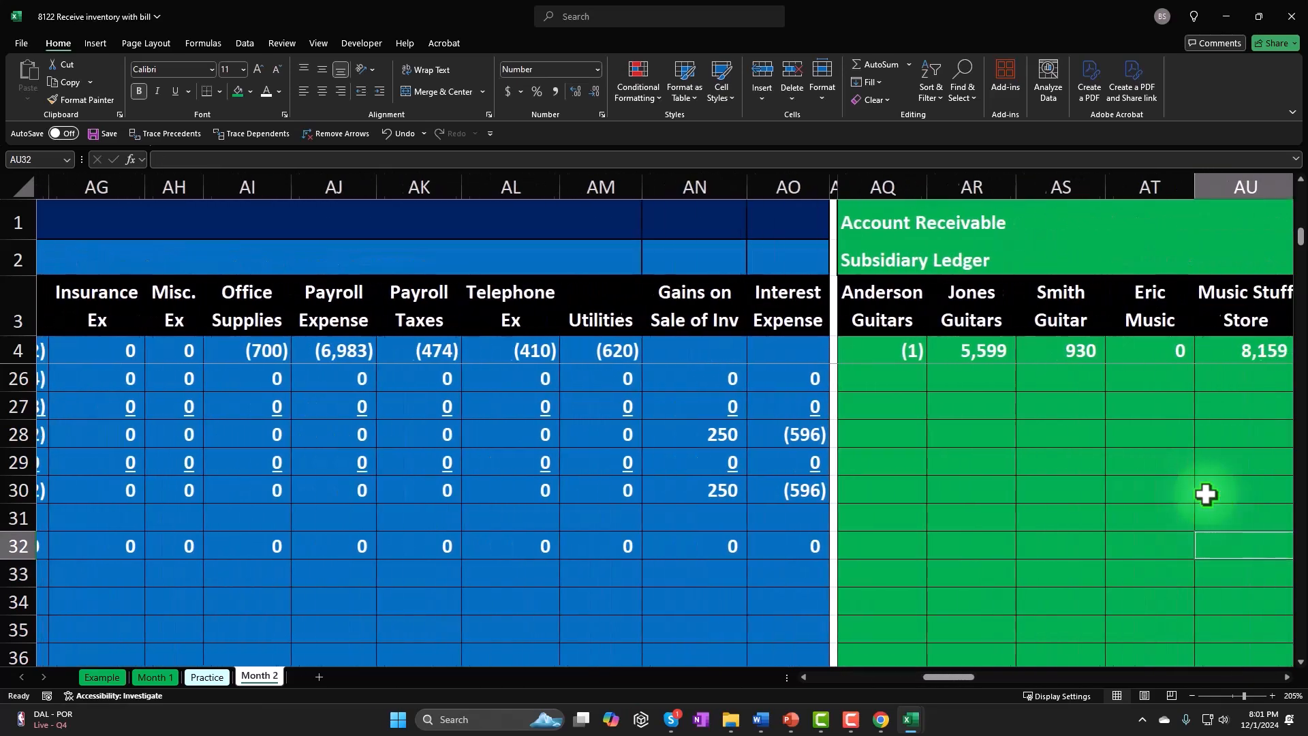
pyautogui.press('Tab')
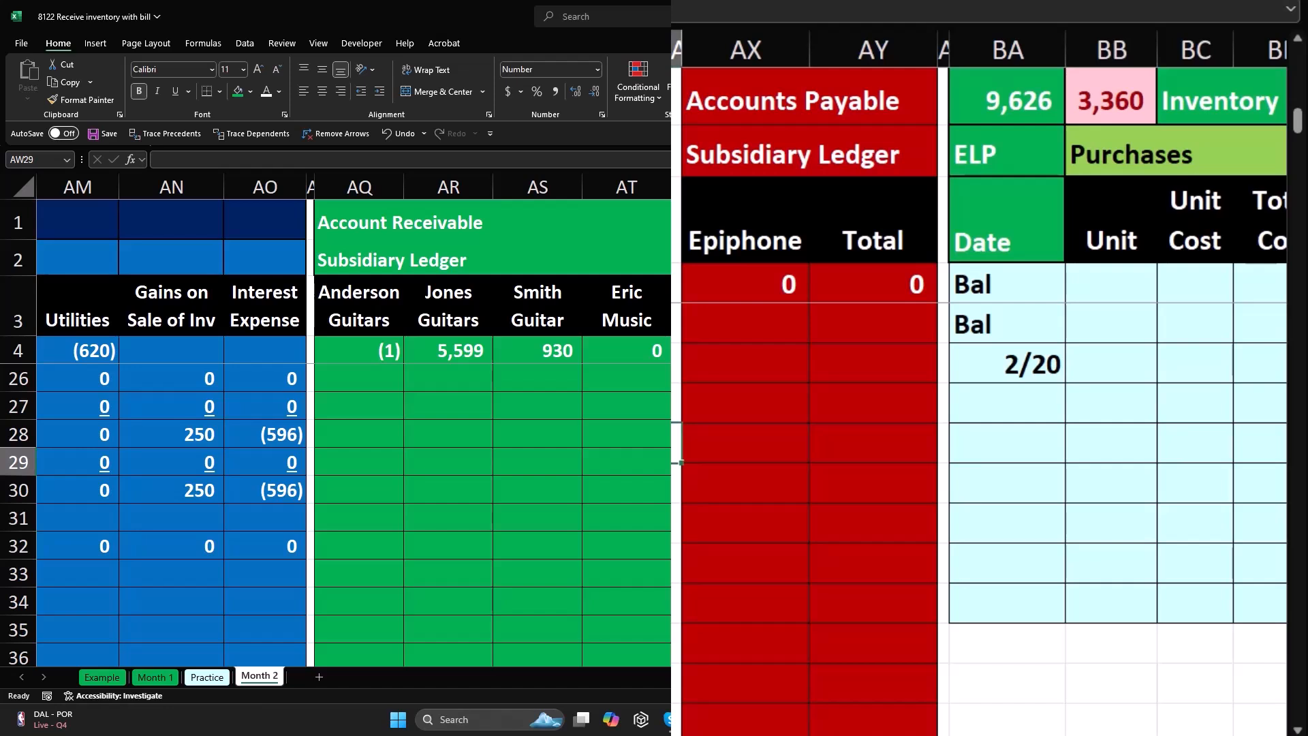
pyautogui.click(872, 46)
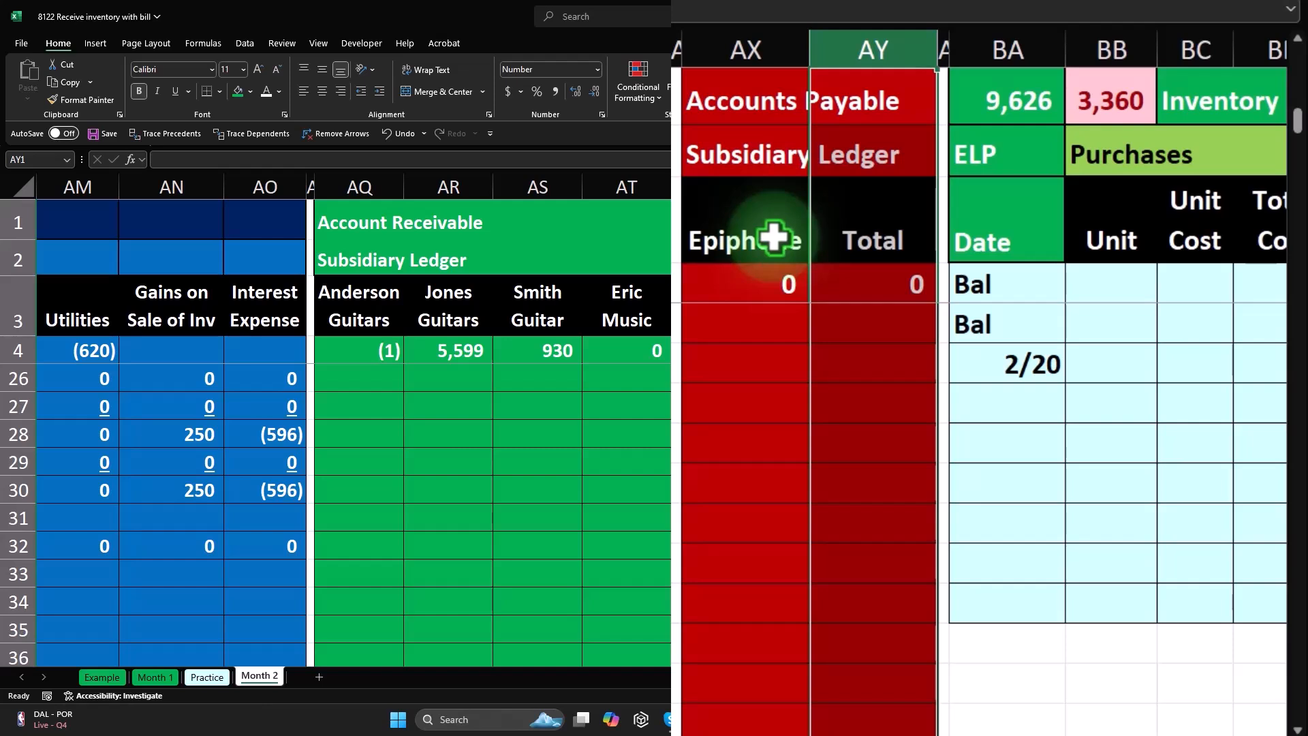
pyautogui.click(881, 420)
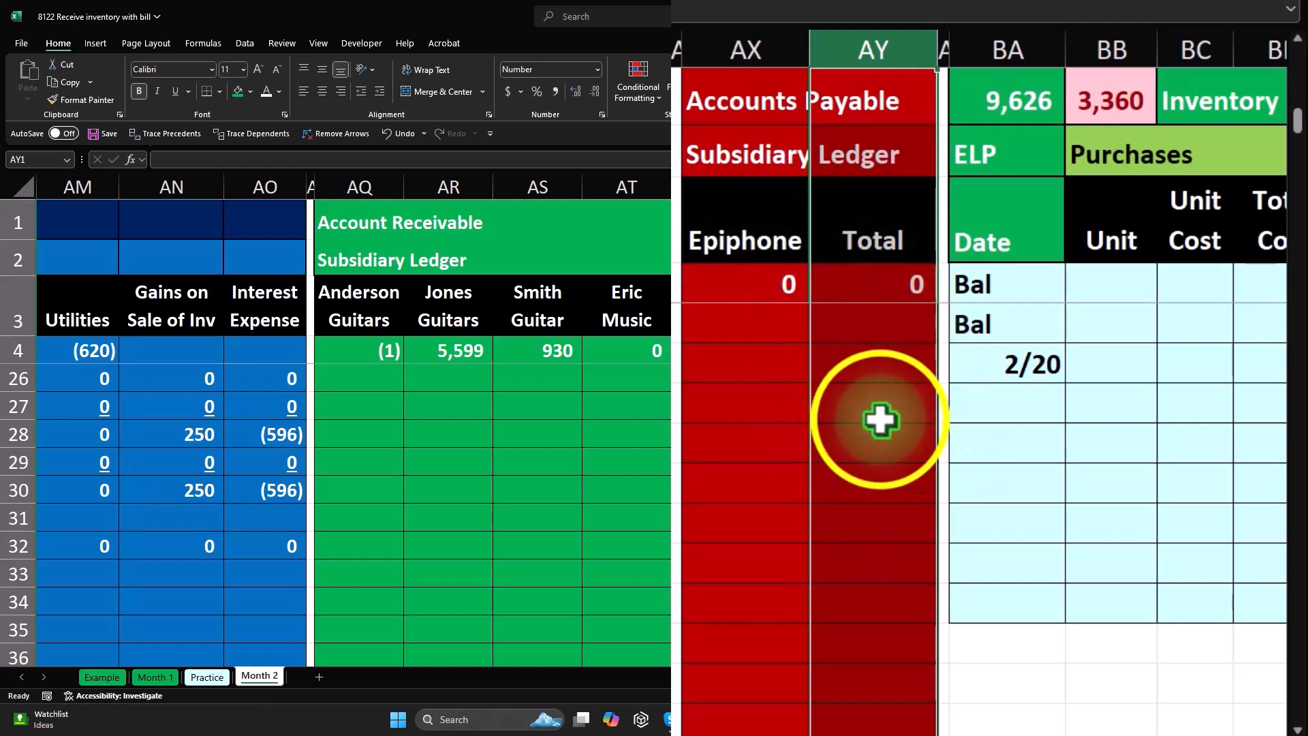
pyautogui.rightClick(880, 420)
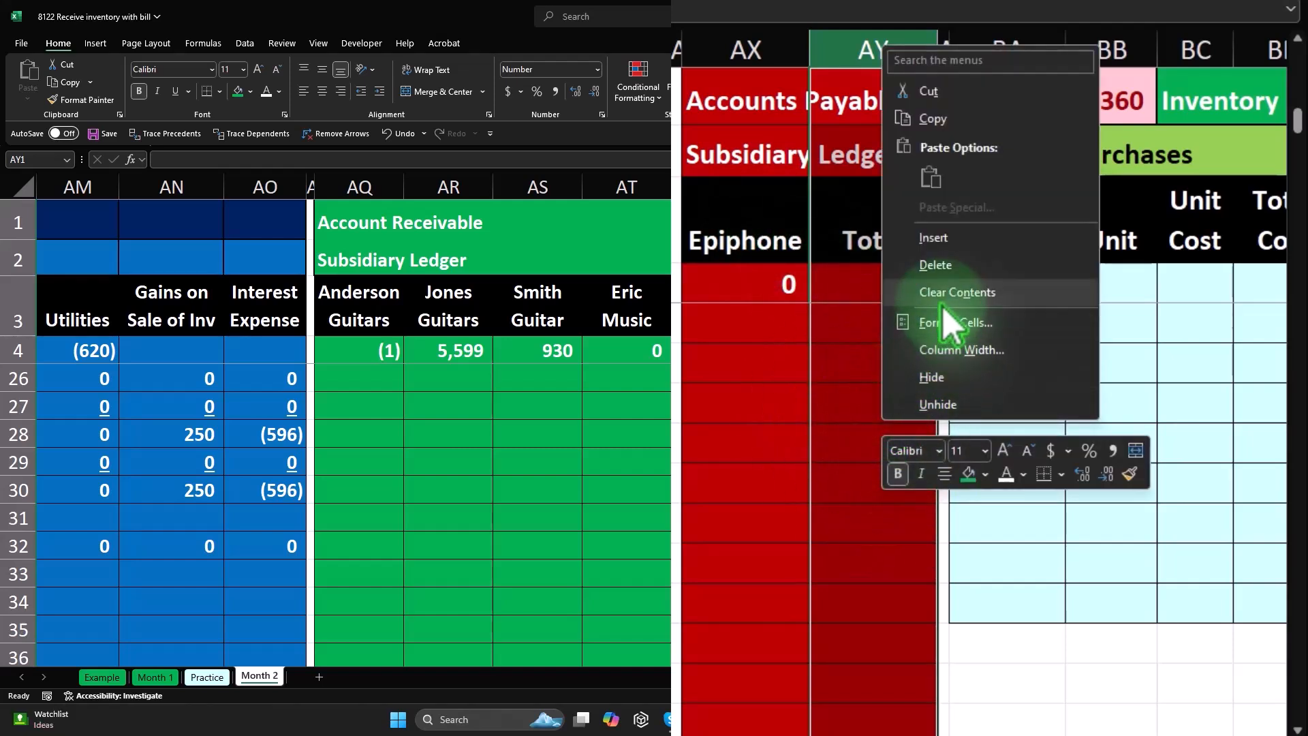
pyautogui.click(947, 239)
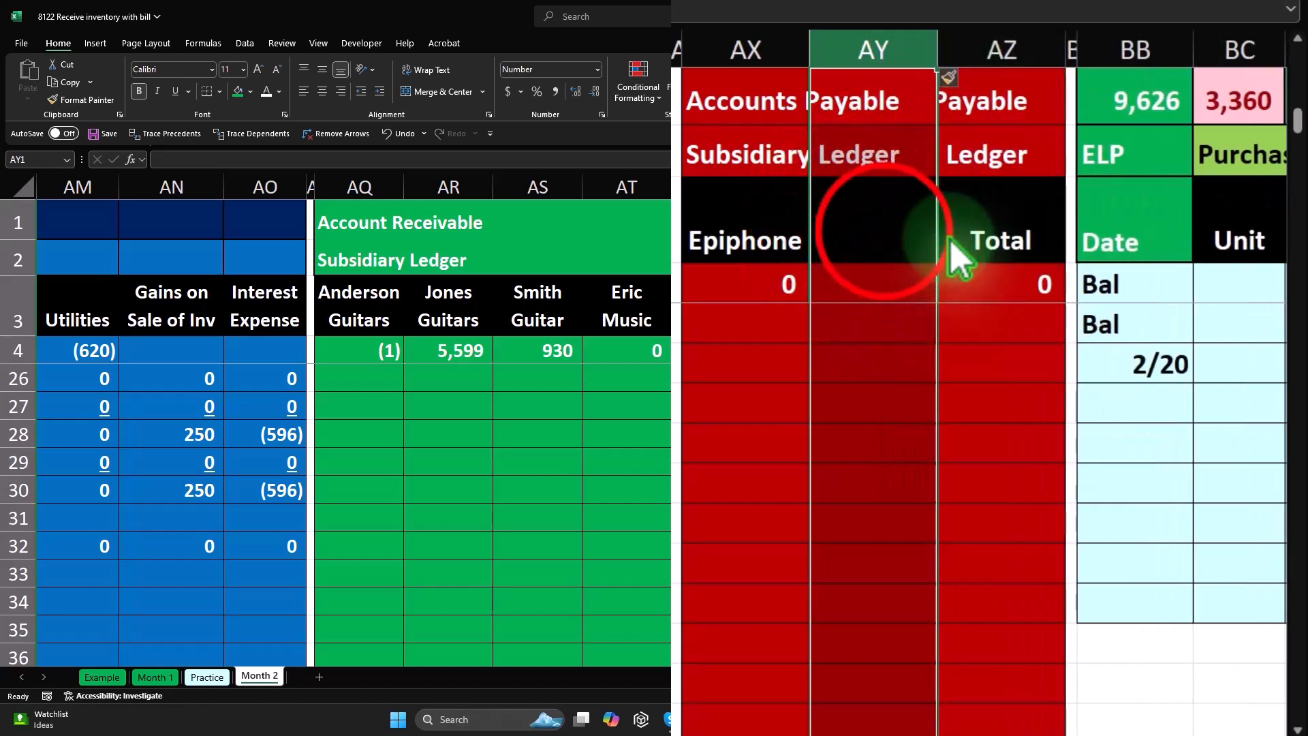
# - Enter the vendor heading Squire in AY3 of the Accounts Payable subsidiary ledger
pyautogui.click(884, 231)
pyautogui.write('Squire')
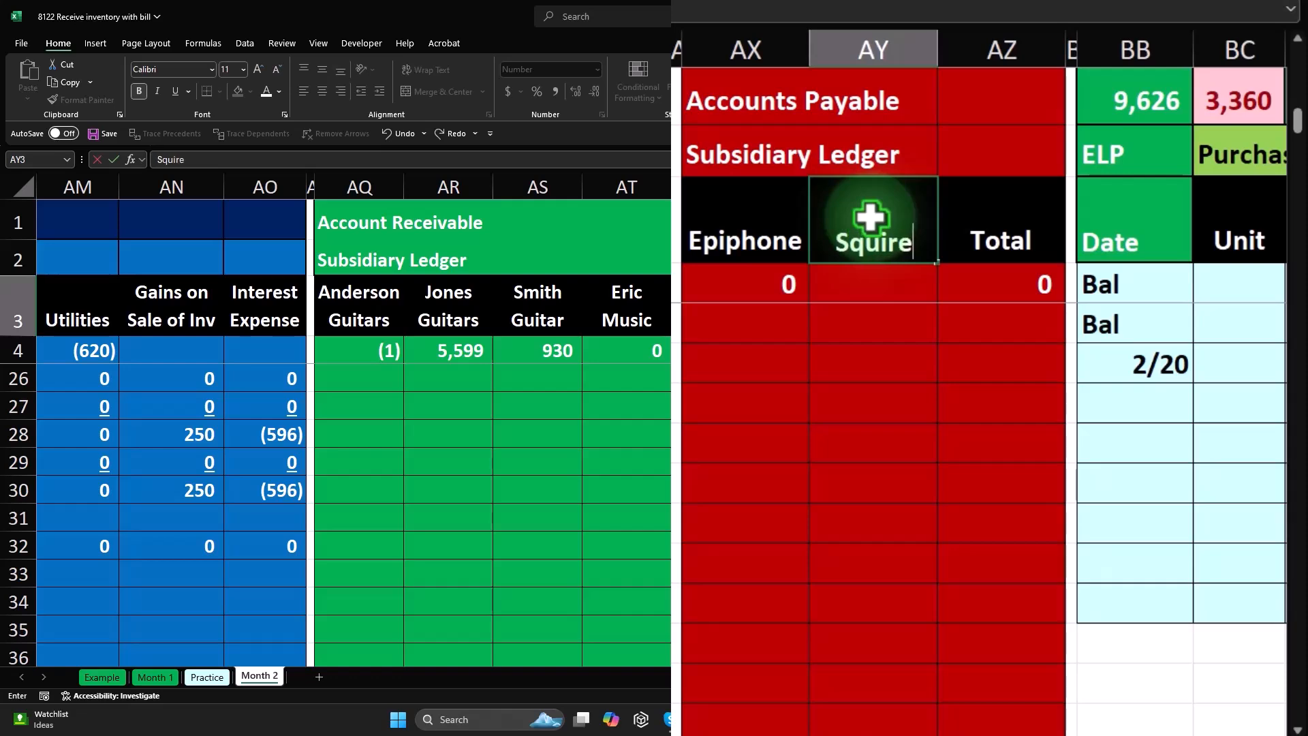
pyautogui.click(845, 354)
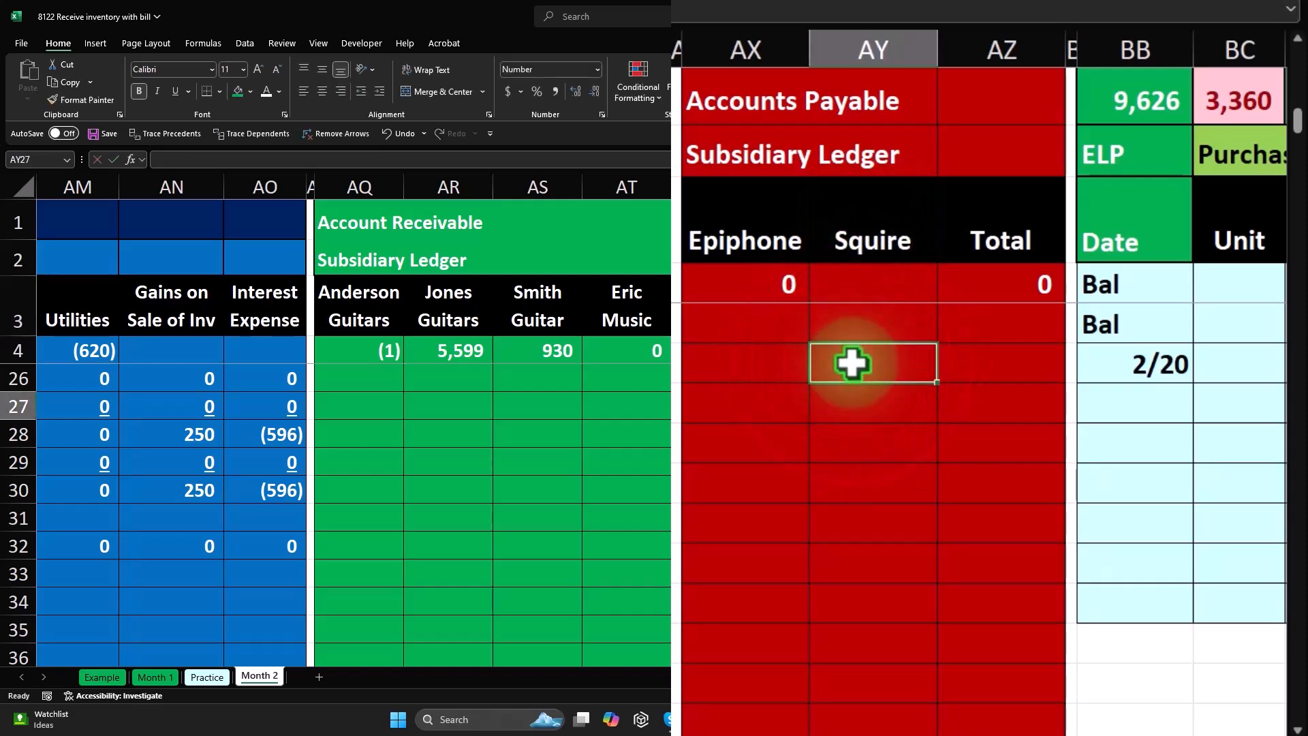
# - Link the Squire column in row 32 (AY32) of the Accounts Payable subsidiary ledger to the Account Payable amount in U32
pyautogui.press('Down')
pyautogui.press('Down')
pyautogui.press('Down')
pyautogui.press('Down')
pyautogui.press('Down')
pyautogui.press('Down')
pyautogui.press('Down')
pyautogui.press('Down')
pyautogui.press('Down')
pyautogui.press('Down')
pyautogui.press('Down')
pyautogui.press('Down')
pyautogui.press('Down')
pyautogui.press('Down')
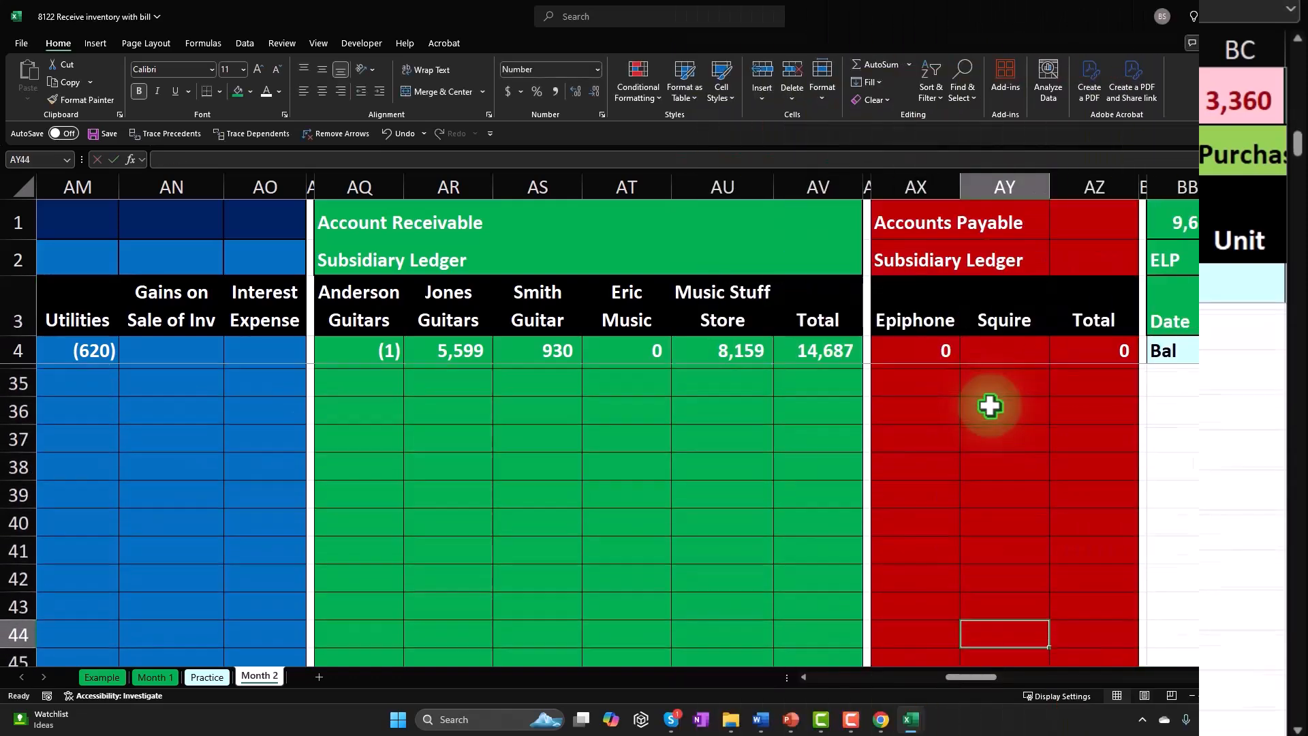
pyautogui.press('Up')
pyautogui.press('Up')
pyautogui.press('Up')
pyautogui.press('Up')
pyautogui.press('Up')
pyautogui.press('Up')
pyautogui.press('Up')
pyautogui.press('Up')
pyautogui.press('Up')
pyautogui.press('Up')
pyautogui.press('Up')
pyautogui.press('Up')
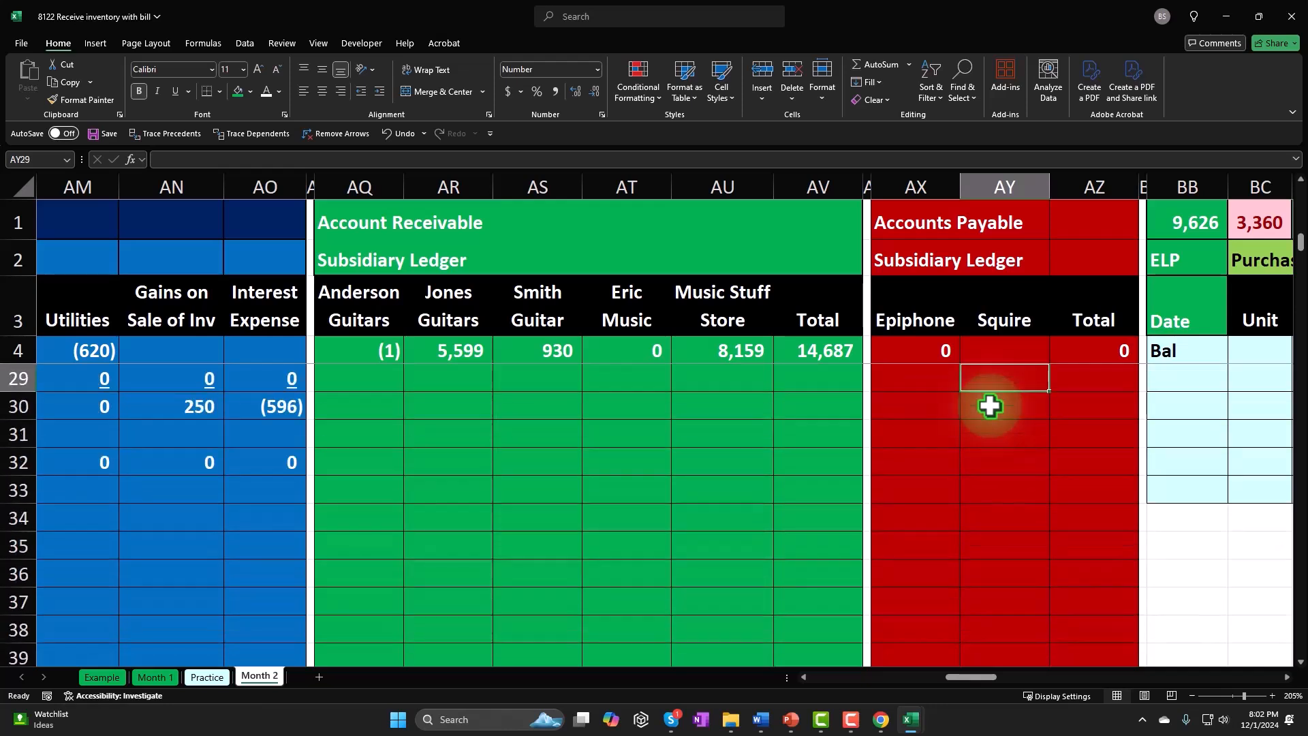
pyautogui.press('Down')
pyautogui.press('Down')
pyautogui.press('Down')
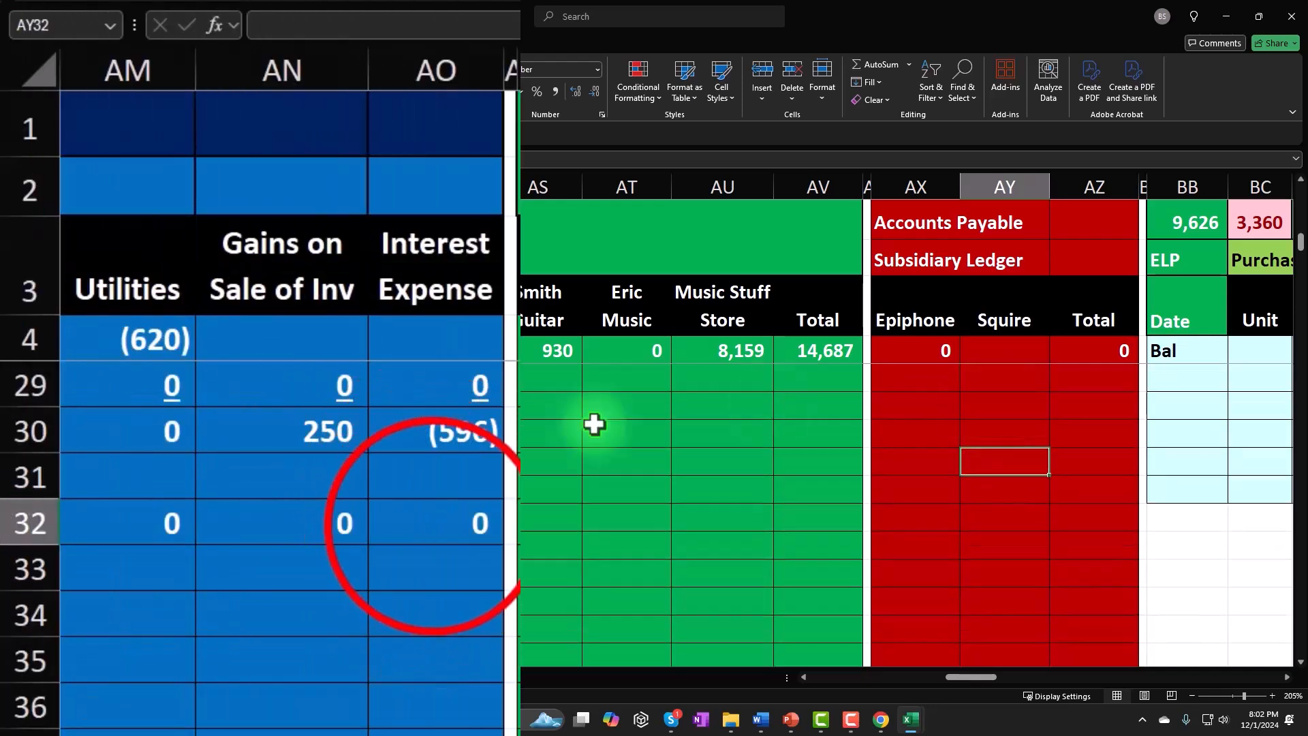
pyautogui.click(432, 522)
pyautogui.press('Right')
pyautogui.press('Right')
pyautogui.press('Right')
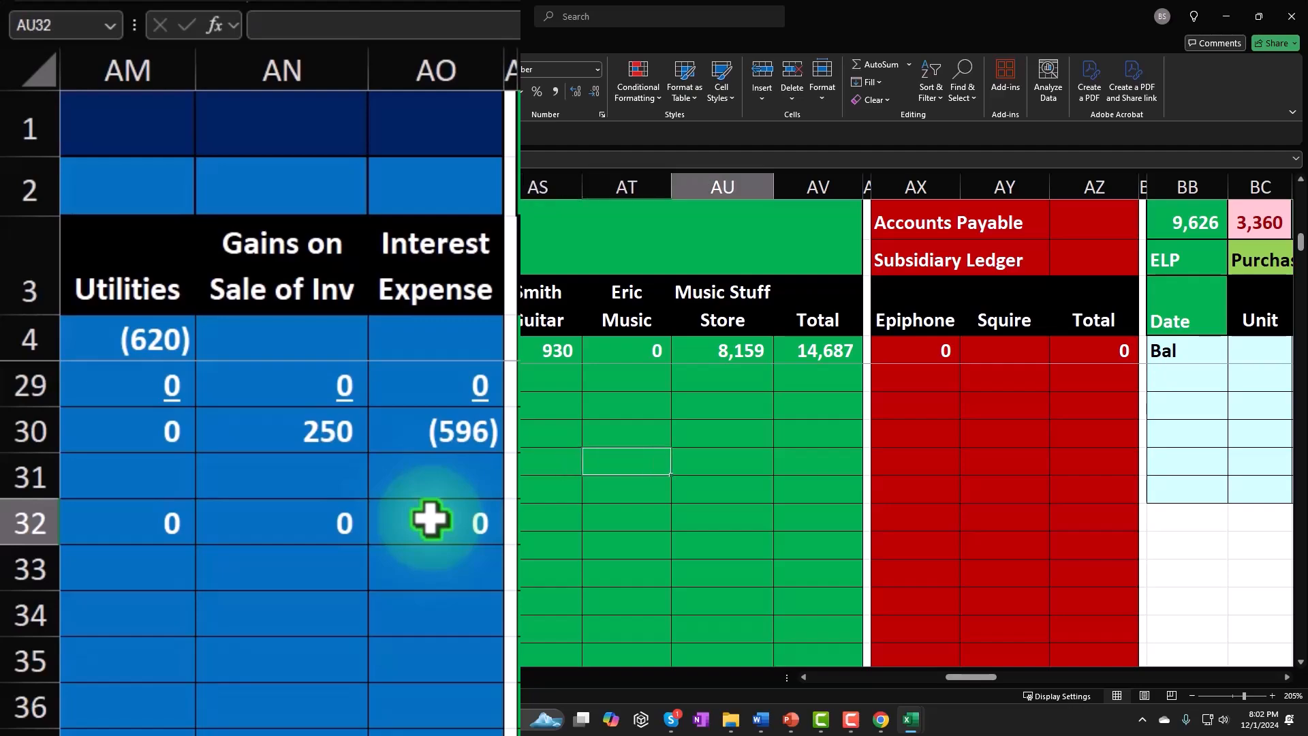
pyautogui.write('=')
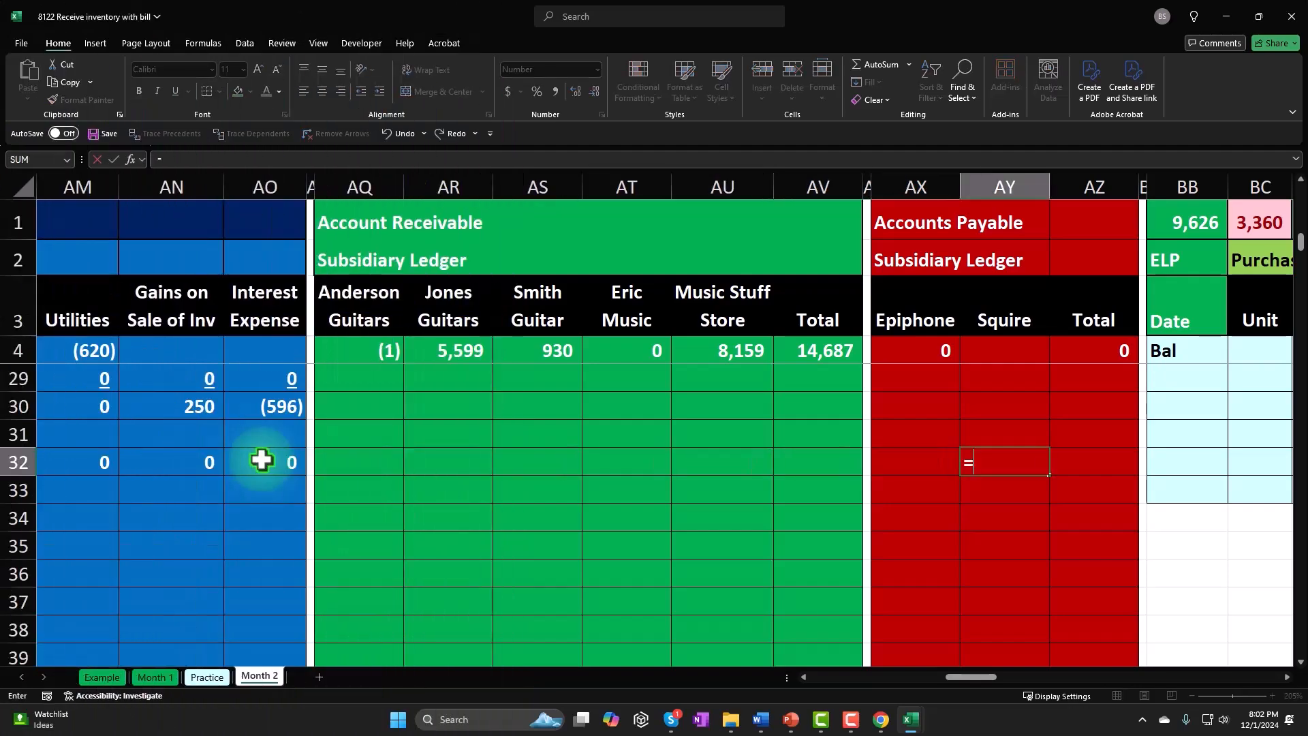
pyautogui.press('Left')
pyautogui.press('Left')
pyautogui.press('Left')
pyautogui.press('Left')
pyautogui.press('Left')
pyautogui.press('Left')
pyautogui.press('Left')
pyautogui.press('Left')
pyautogui.press('Left')
pyautogui.press('Left')
pyautogui.press('Left')
pyautogui.press('Left')
pyautogui.press('Left')
pyautogui.press('Left')
pyautogui.press('Left')
pyautogui.press('Left')
pyautogui.press('Left')
pyautogui.press('Left')
pyautogui.press('Left')
pyautogui.press('Left')
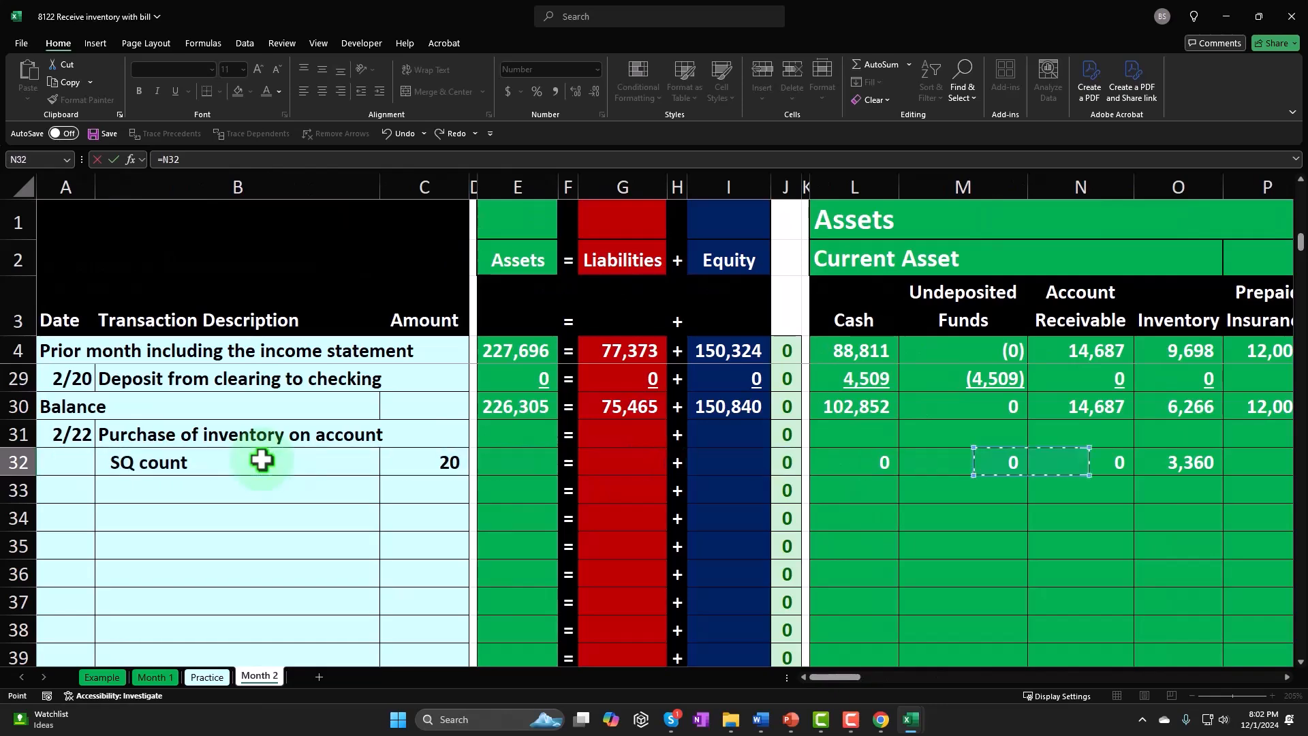
pyautogui.press('Right')
pyautogui.press('Right')
pyautogui.press('Right')
pyautogui.press('Right')
pyautogui.press('Right')
pyautogui.press('Right')
pyautogui.press('Right')
pyautogui.press('Right')
pyautogui.press('Right')
pyautogui.press('Right')
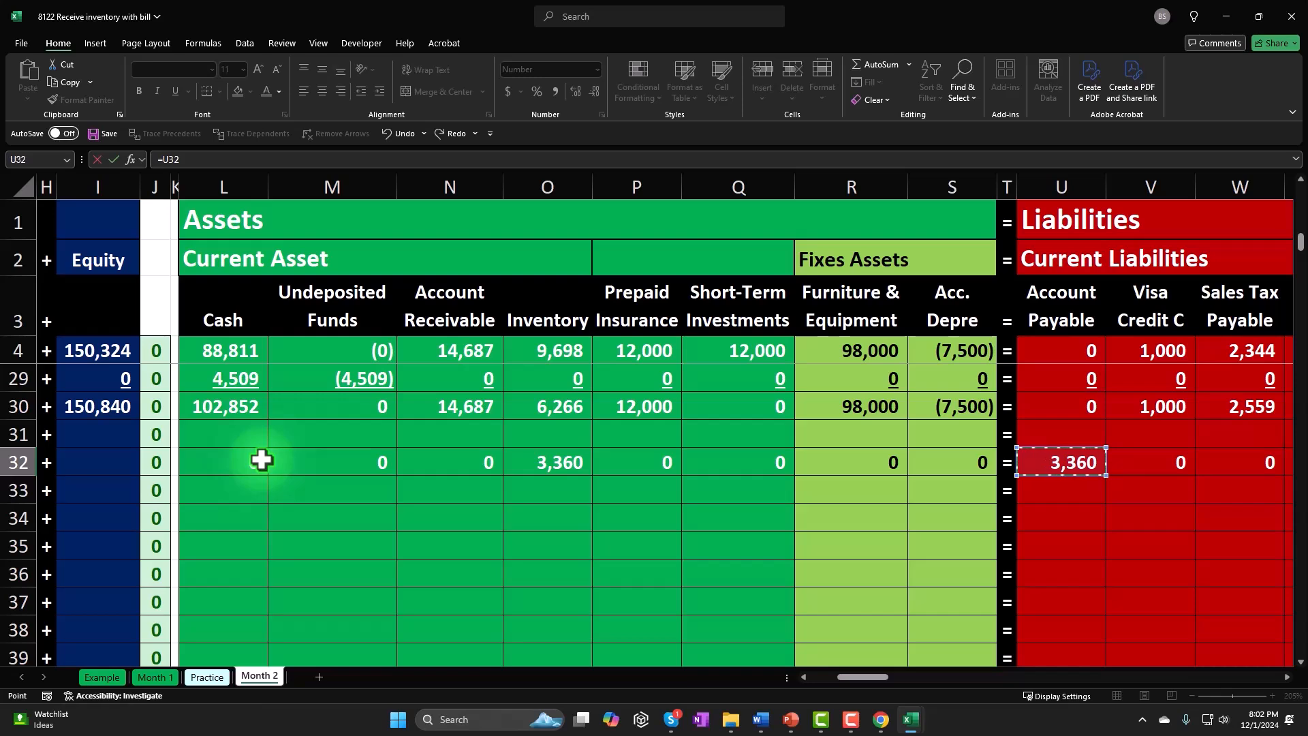
pyautogui.press('Return')
# - Enter the running total formula =AZ4+SUM(AX5:AY5) in AZ5 of the Accounts Payable subsidiary ledger and copy it down to AZ32
pyautogui.press('Right')
pyautogui.press('Right')
pyautogui.press('Right')
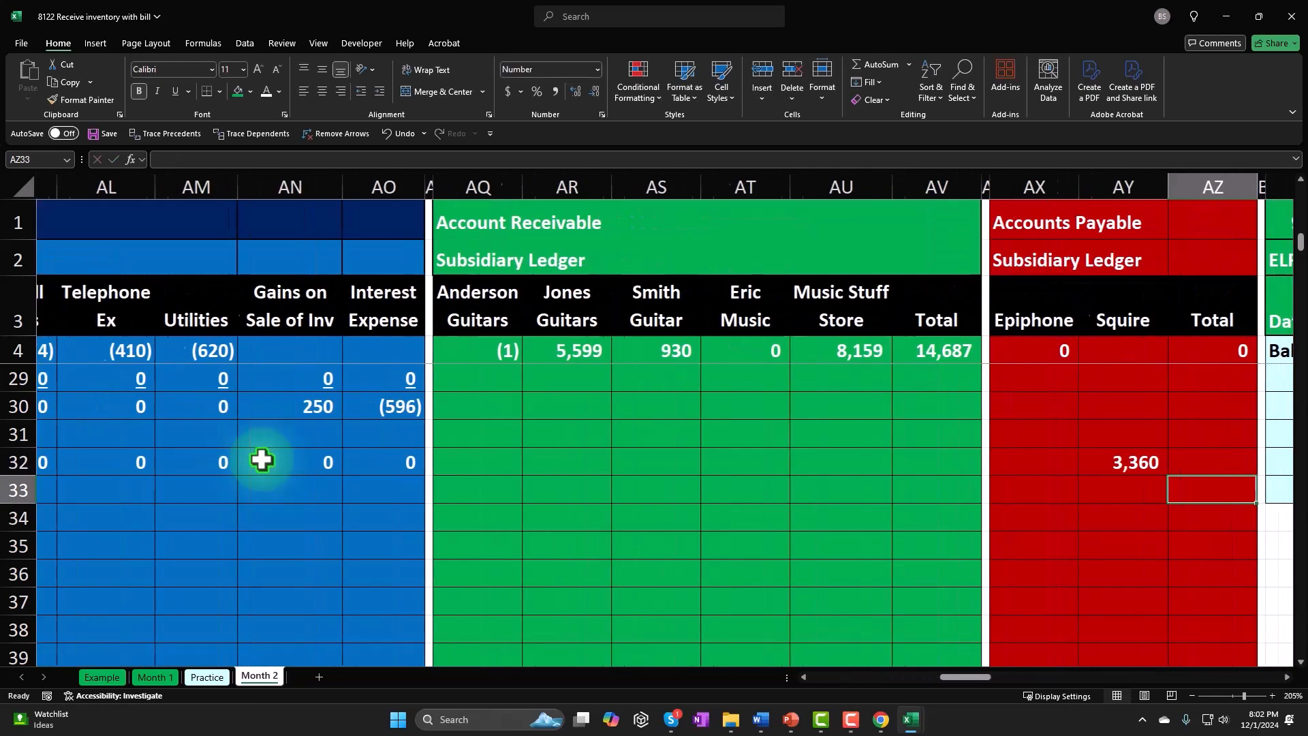
pyautogui.scroll(8, 1139, 476)
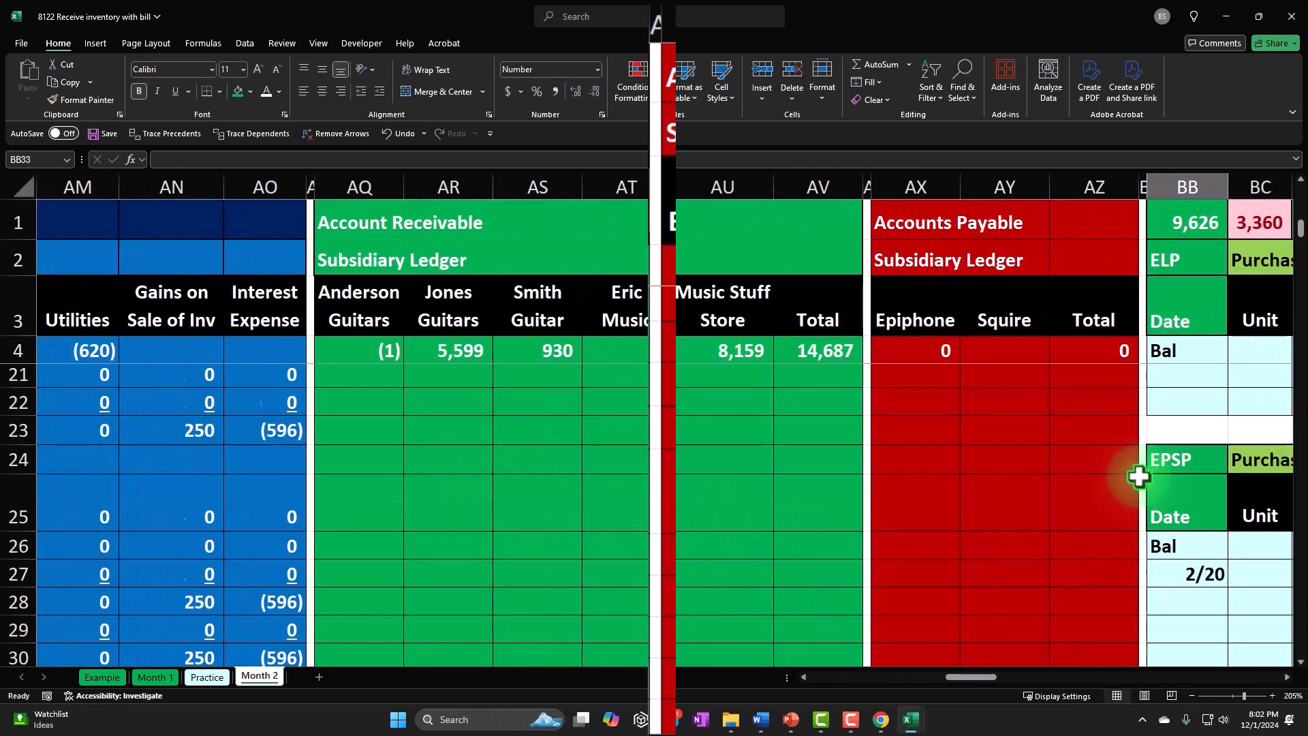
pyautogui.click(1111, 378)
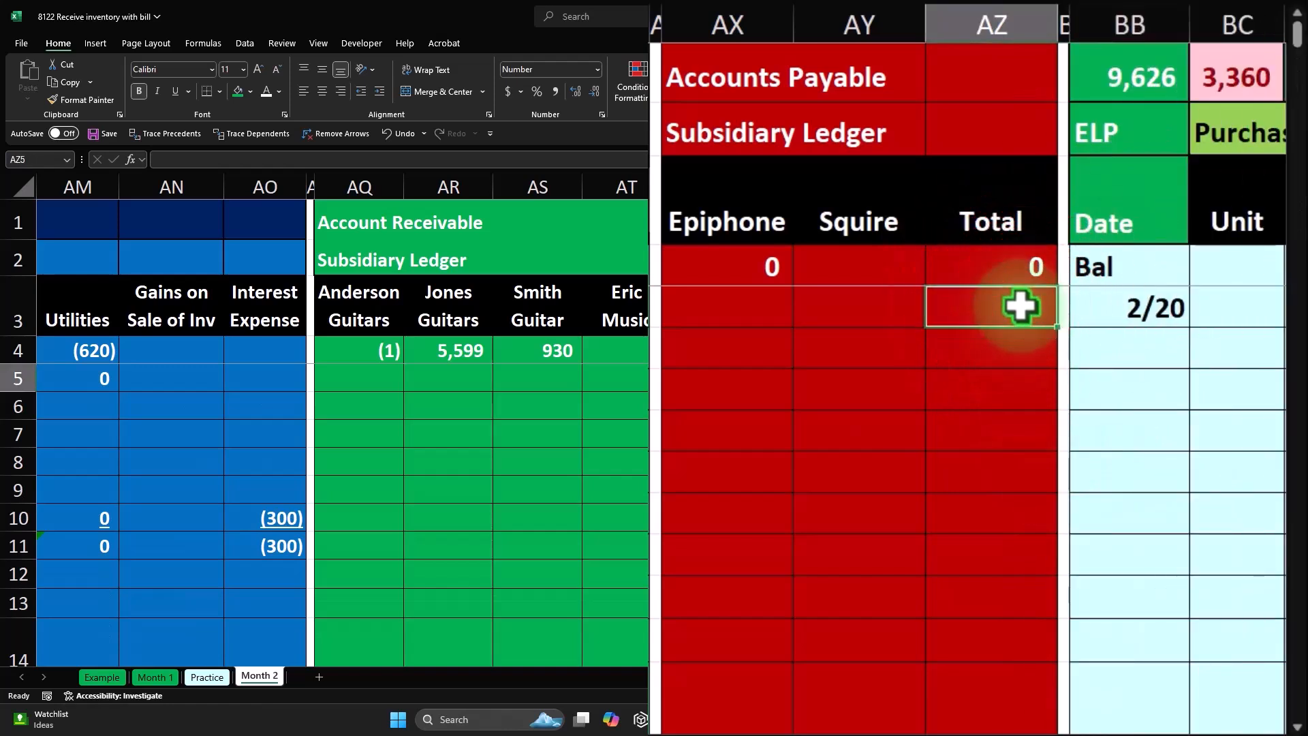
pyautogui.write('=')
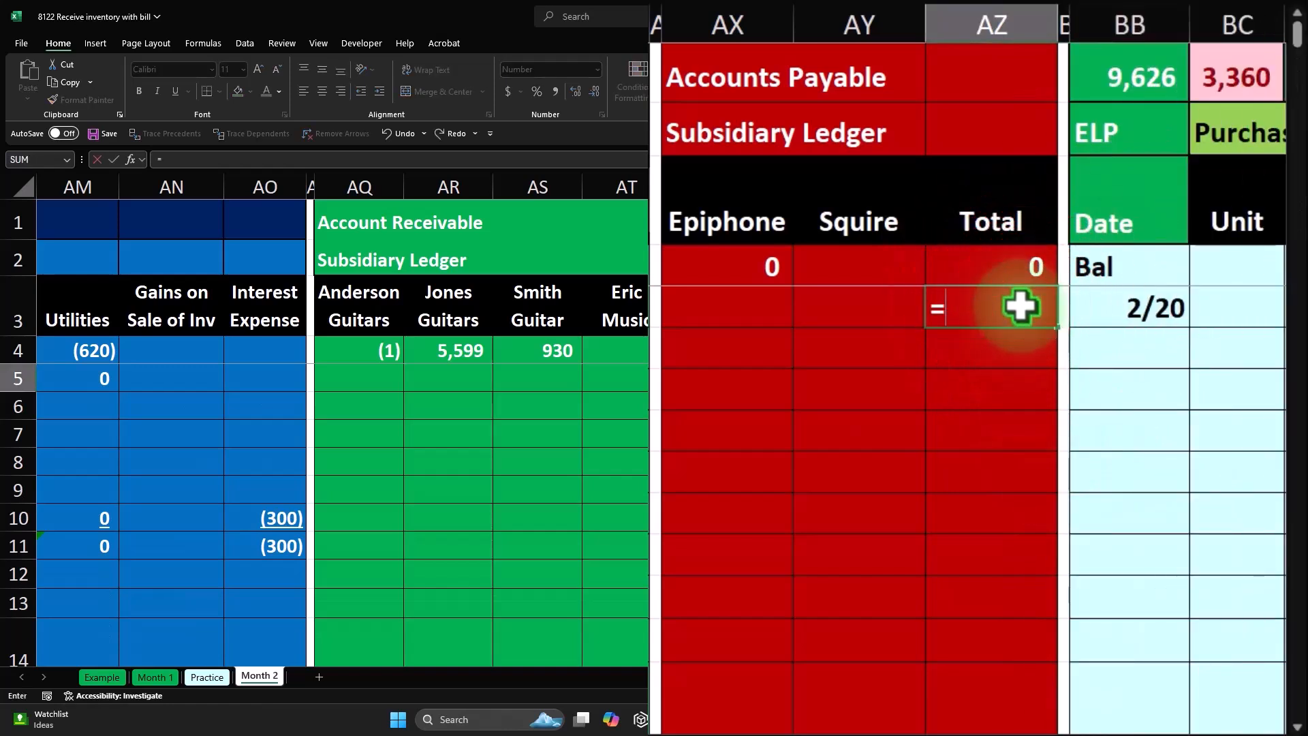
pyautogui.write('AZ4+sum(')
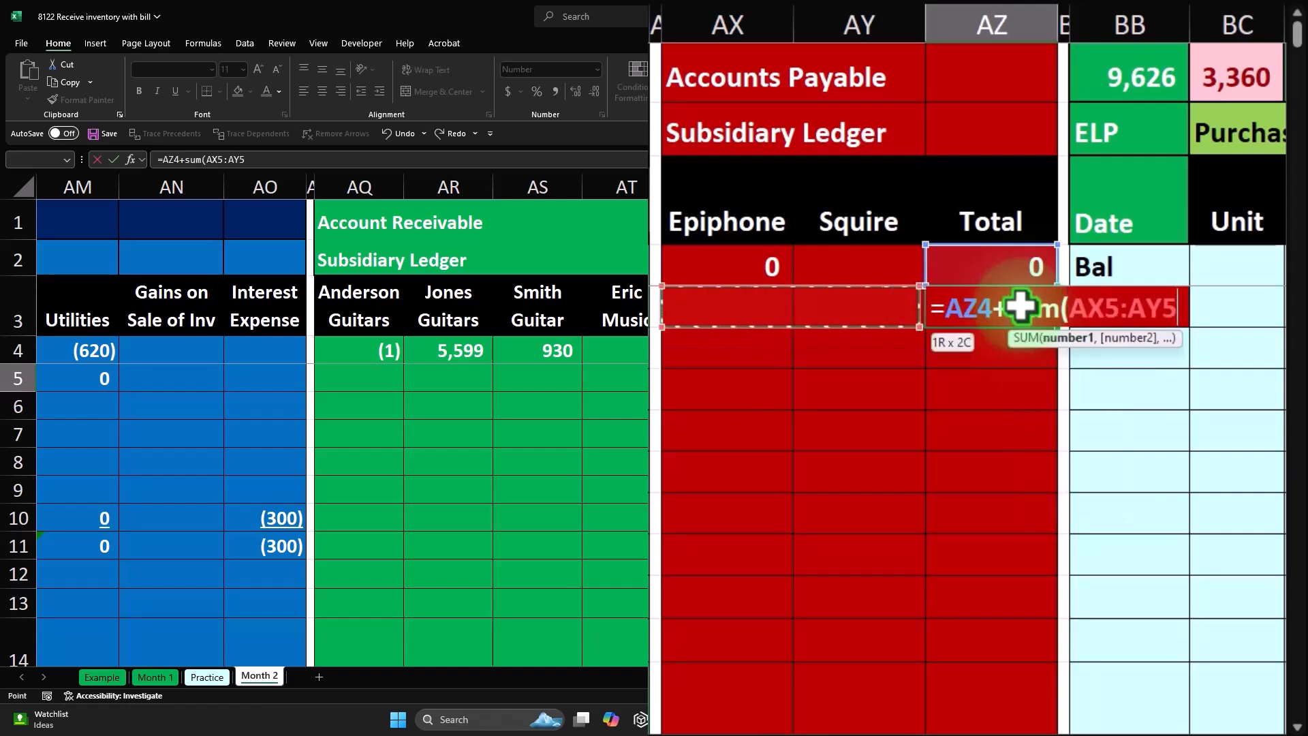
pyautogui.press('Return')
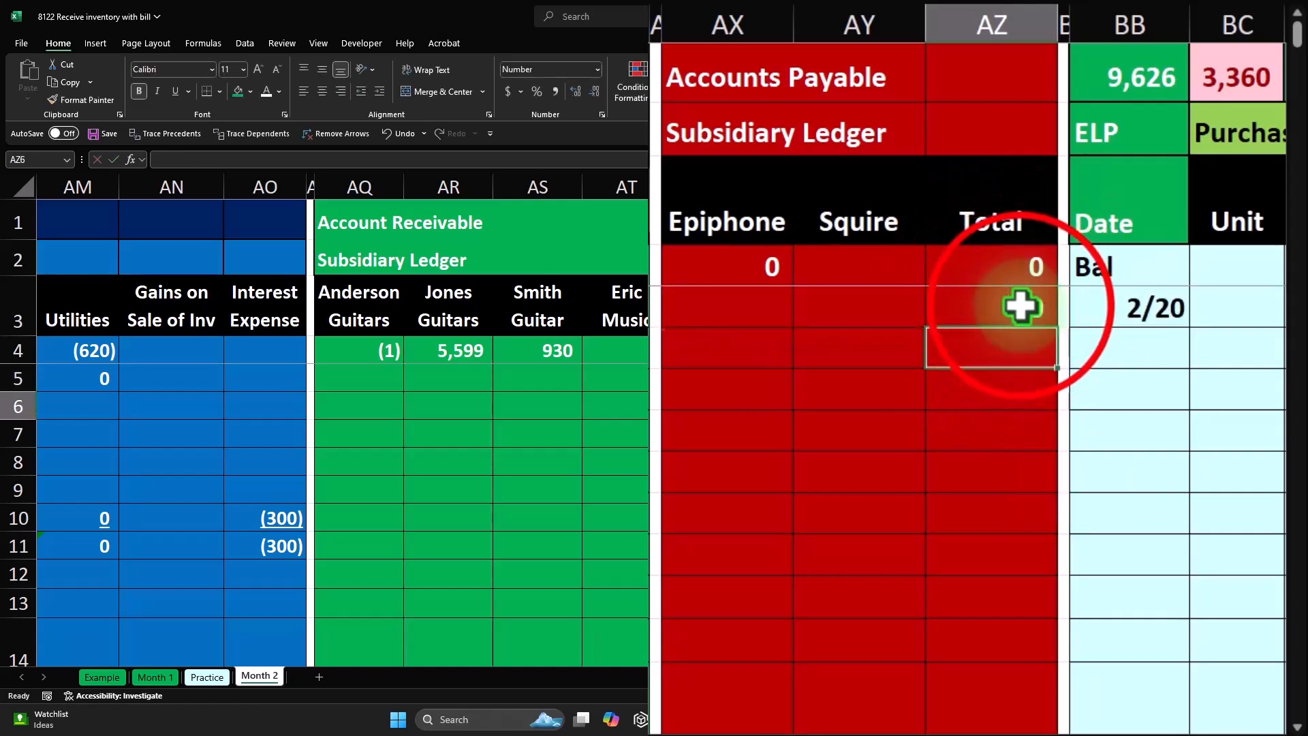
pyautogui.press('Up')
pyautogui.moveTo(1057, 327); pyautogui.dragTo(993, 549)
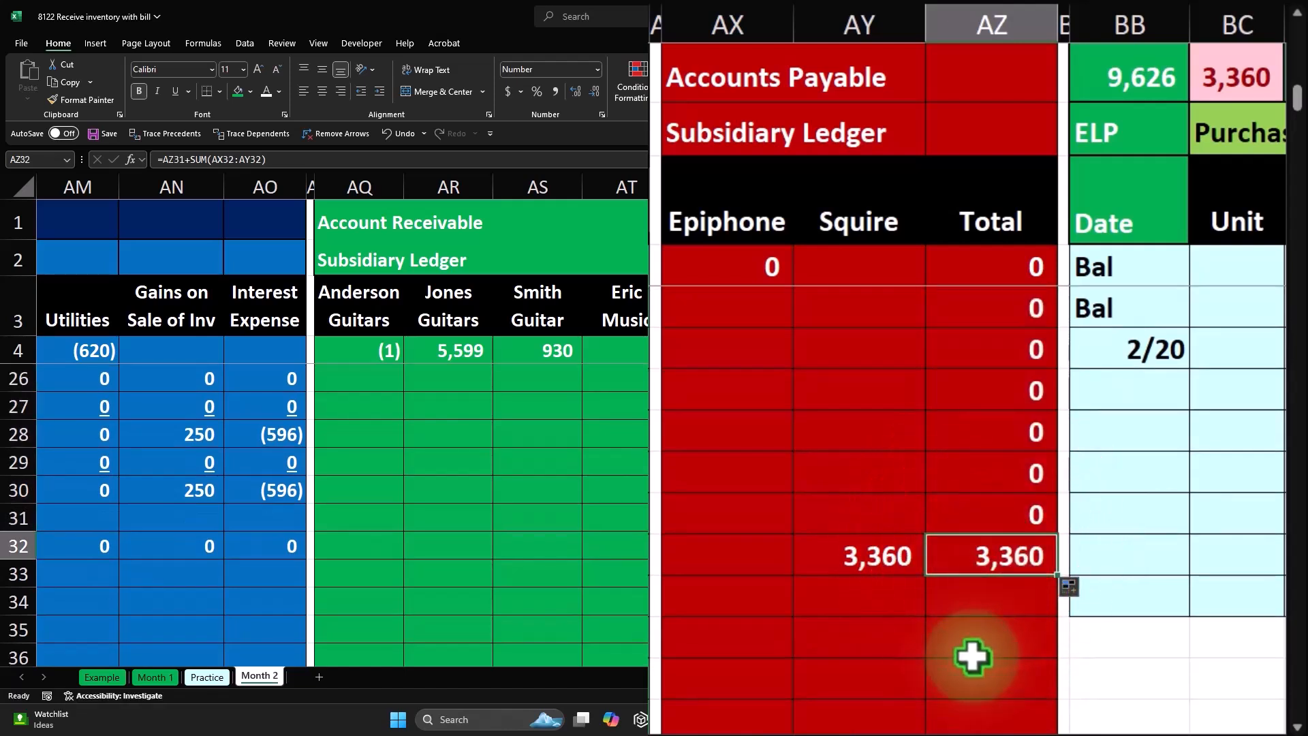
# - Compare the Squire subsidiary ledger entry in row 32 with the Account Payable entry in U32
pyautogui.press('Left')
pyautogui.press('Left')
pyautogui.press('Left')
pyautogui.press('Left')
pyautogui.press('Left')
pyautogui.press('Left')
pyautogui.press('Left')
pyautogui.press('Left')
pyautogui.press('Left')
pyautogui.press('Left')
pyautogui.press('Left')
pyautogui.press('Left')
pyautogui.press('Left')
pyautogui.press('Left')
pyautogui.press('Left')
pyautogui.press('Left')
pyautogui.press('Left')
pyautogui.press('Left')
pyautogui.press('Left')
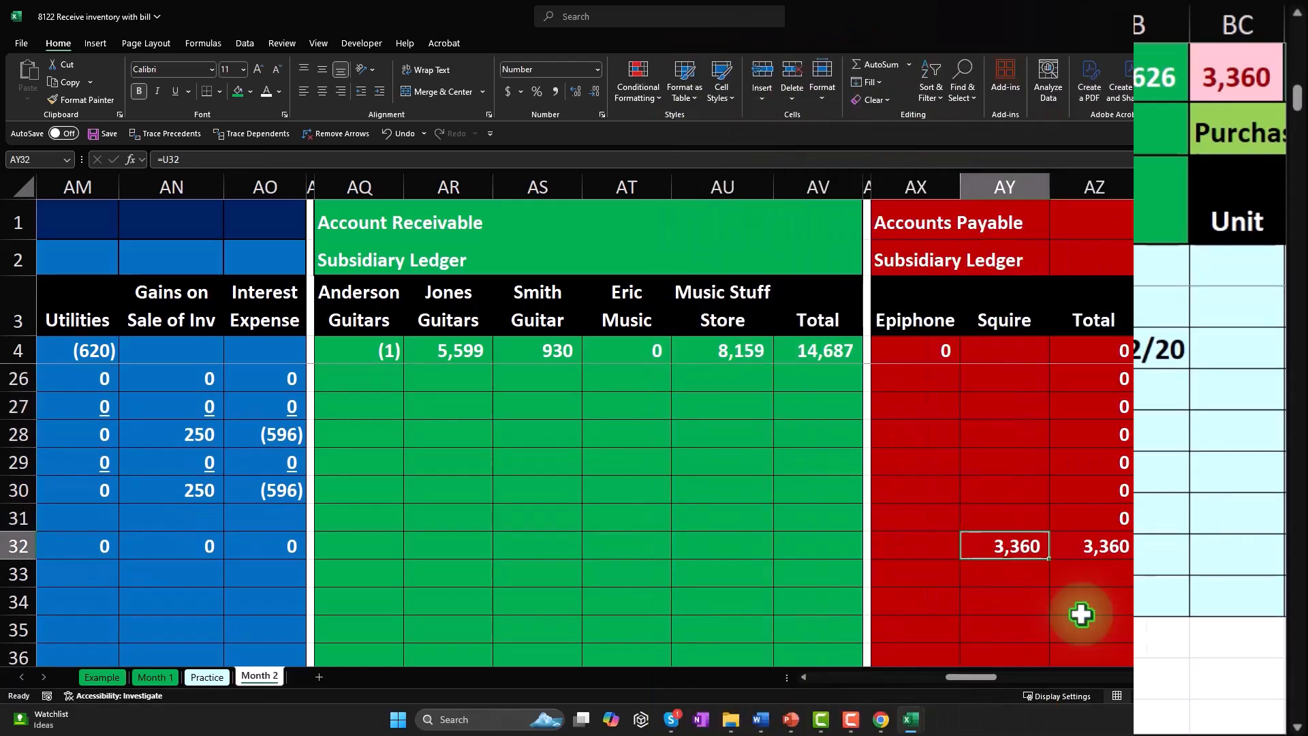
pyautogui.press('Left')
pyautogui.press('Left')
pyautogui.press('Left')
pyautogui.press('Left')
pyautogui.press('Left')
pyautogui.press('Left')
pyautogui.press('Left')
pyautogui.press('Left')
pyautogui.press('Left')
pyautogui.press('Left')
pyautogui.press('Left')
pyautogui.press('Left')
pyautogui.press('Left')
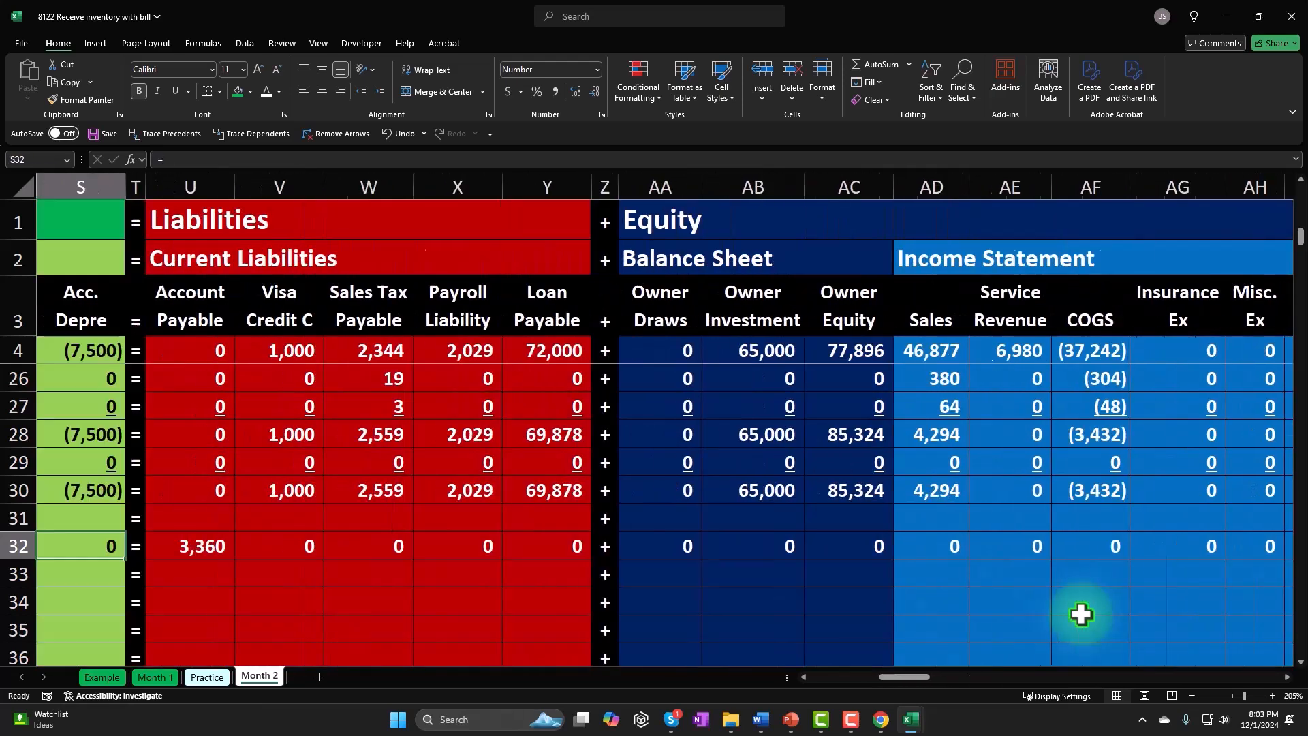
pyautogui.press('Right')
pyautogui.press('Right')
pyautogui.press('Right')
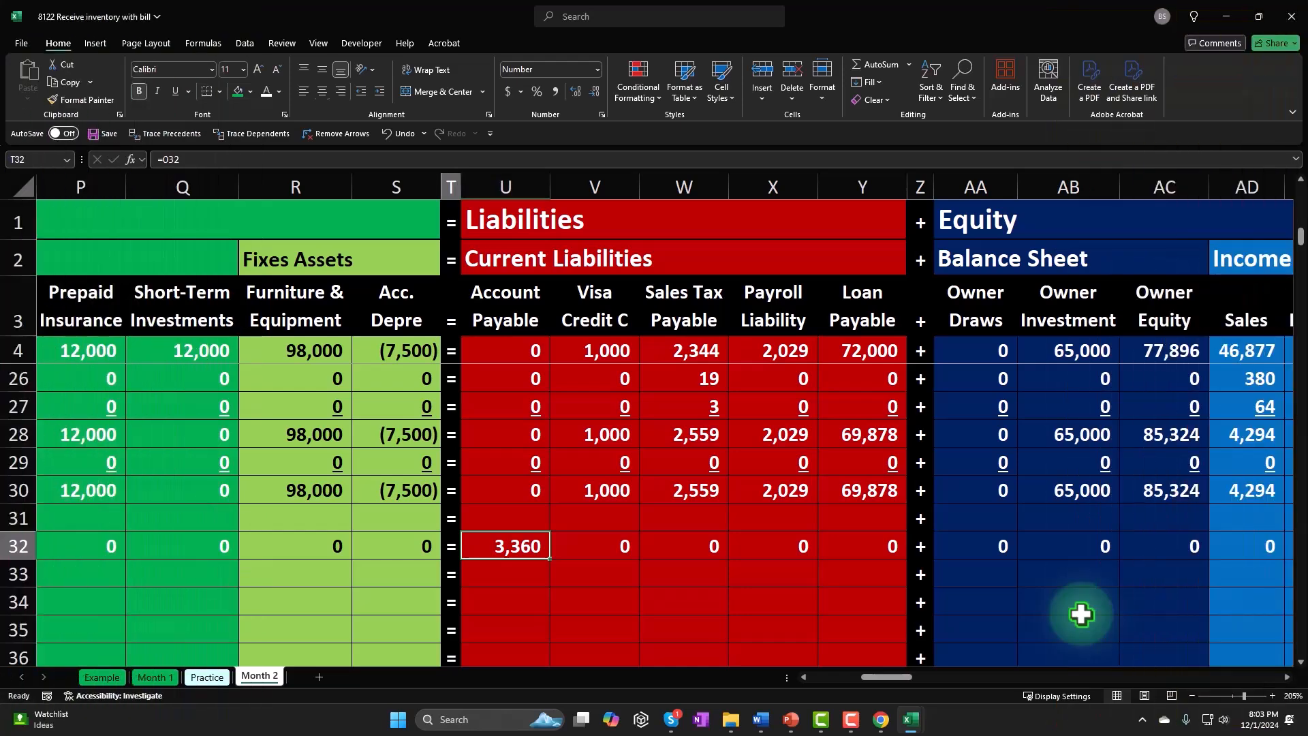
# - Label row 33 as Balance in the Date column below the SQ count line
pyautogui.press('Left')
pyautogui.press('Left')
pyautogui.press('Left')
pyautogui.press('Left')
pyautogui.press('Left')
pyautogui.press('Left')
pyautogui.press('Left')
pyautogui.press('Left')
pyautogui.press('Left')
pyautogui.press('Left')
pyautogui.press('Left')
pyautogui.press('Left')
pyautogui.press('Left')
pyautogui.press('Left')
pyautogui.press('Left')
pyautogui.press('Left')
pyautogui.press('Left')
pyautogui.press('Left')
pyautogui.press('Left')
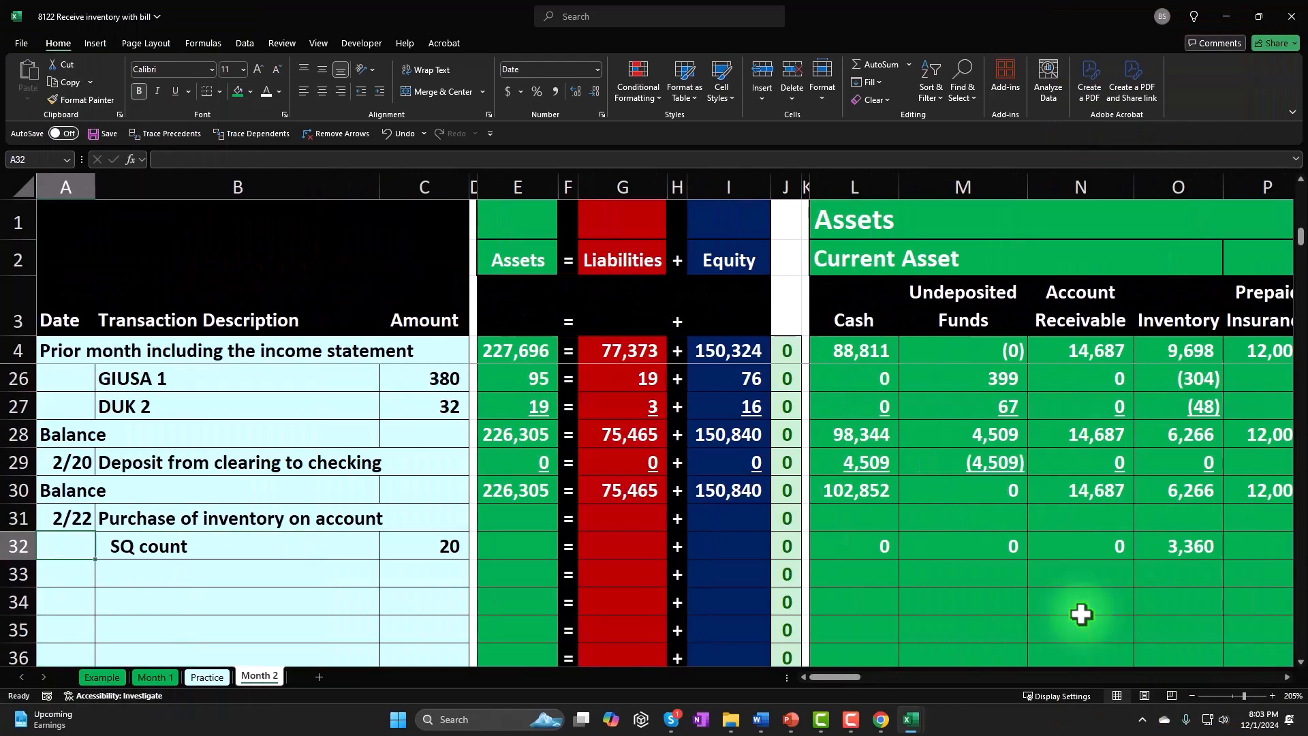
pyautogui.write('=A30')
# - Copy the Assets, Liabilities and Equity formulas of row 30 down through row 32 and check the purchase amounts
pyautogui.press('Right')
pyautogui.press('Right')
pyautogui.press('Right')
pyautogui.press('Right')
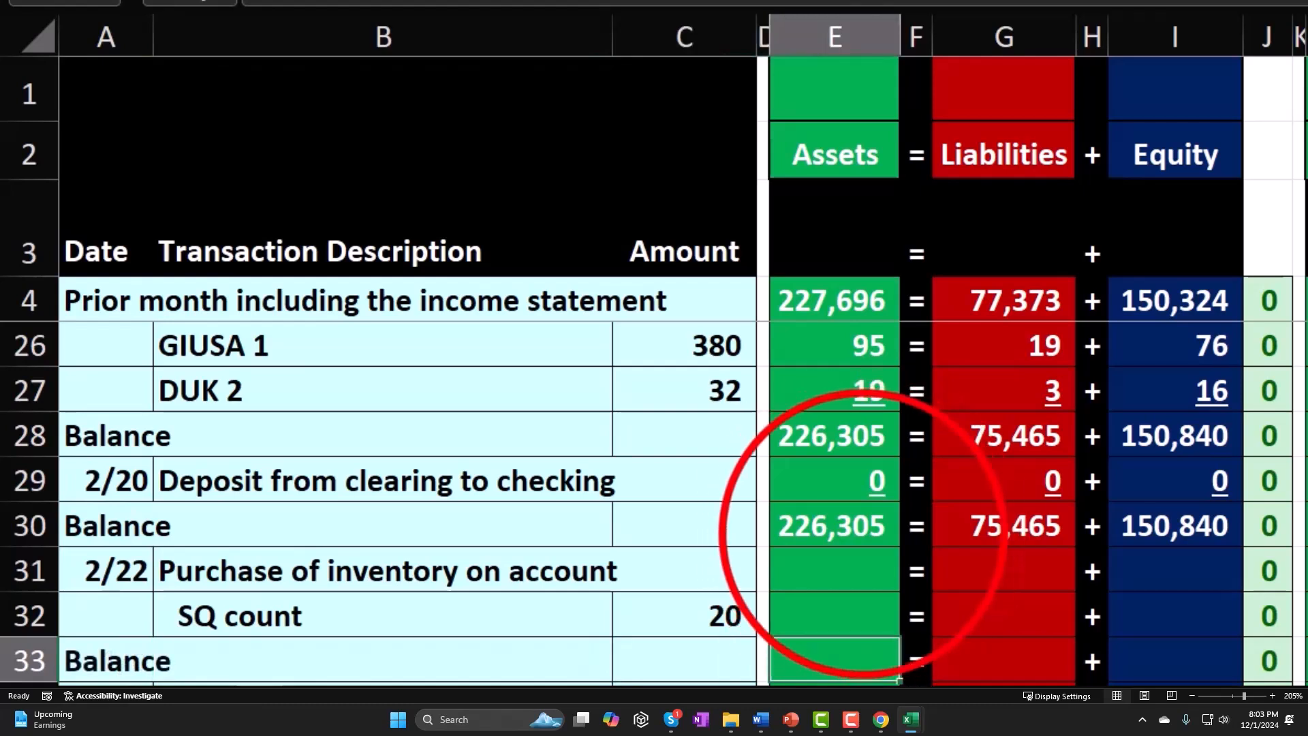
pyautogui.click(868, 538)
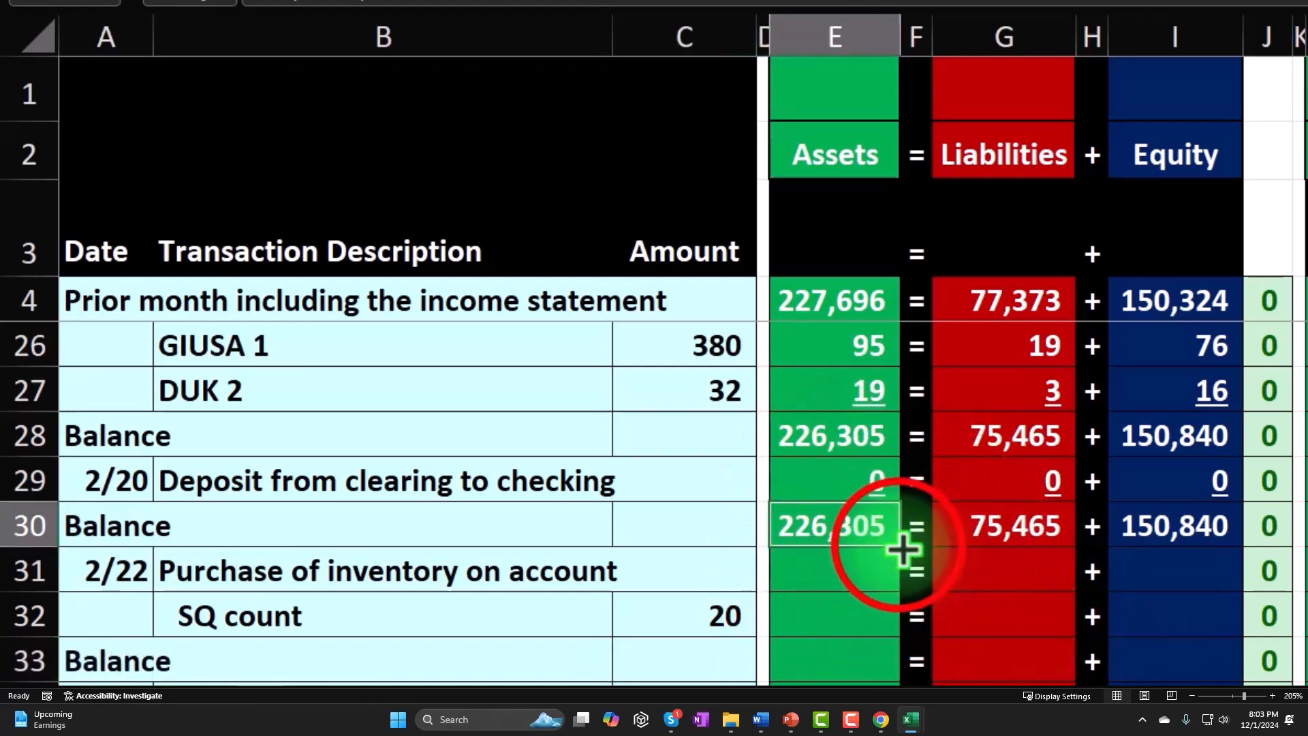
pyautogui.moveTo(886, 541); pyautogui.dragTo(1248, 621)
pyautogui.click(881, 674)
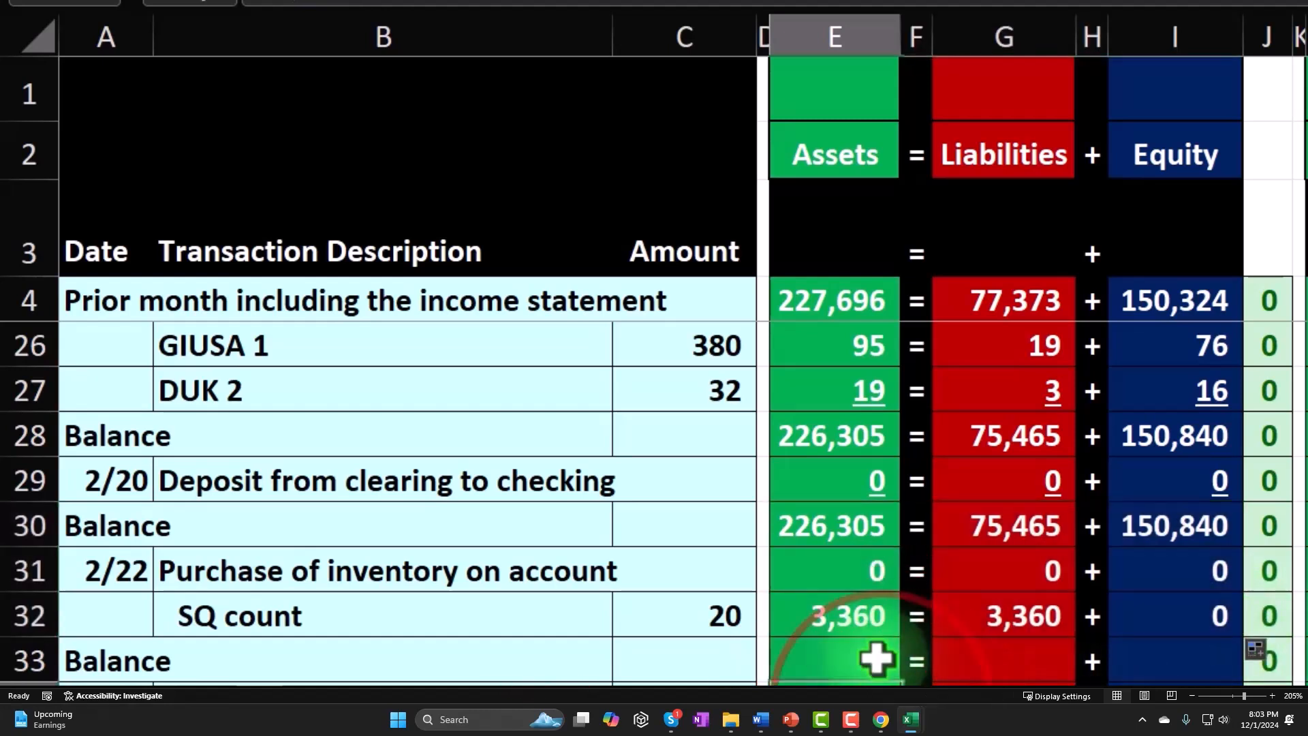
pyautogui.click(1013, 611)
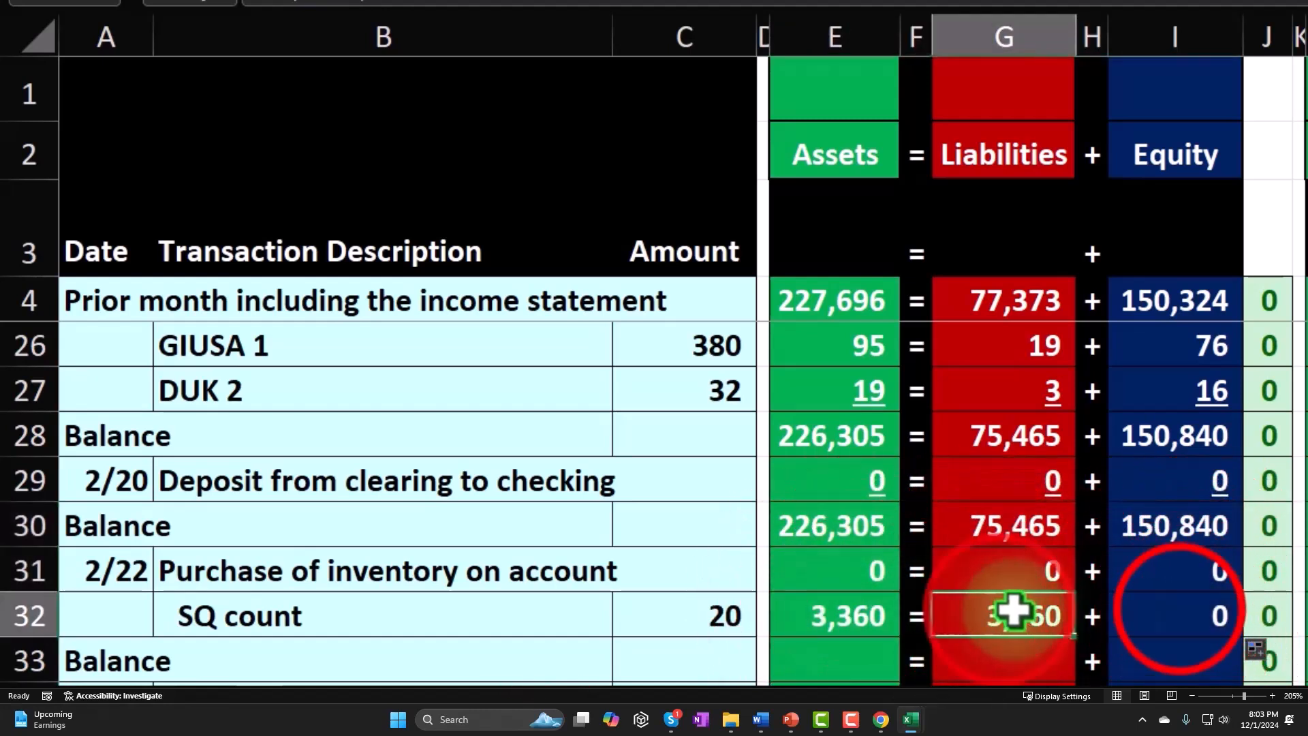
pyautogui.click(1178, 608)
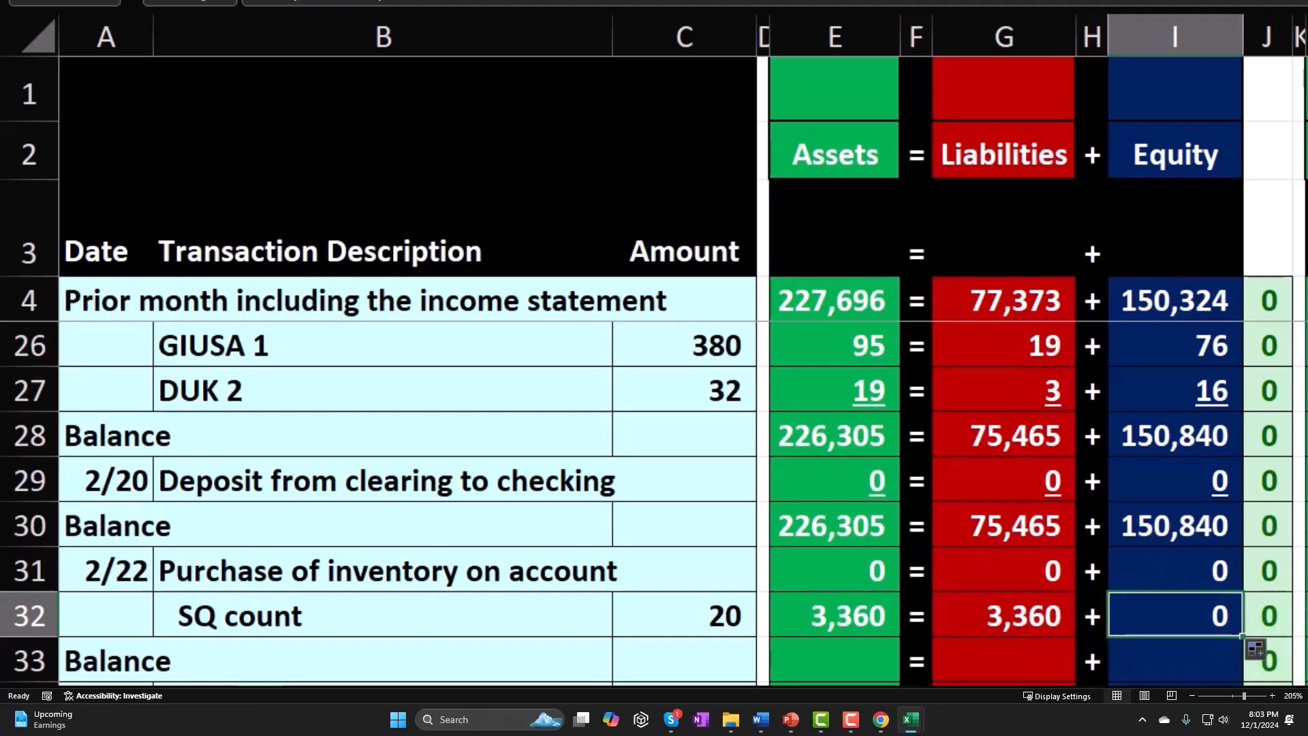
# - Underline the row 32 amounts from Cash (L32) through Interest Expense (AO32)
pyautogui.click(1306, 615)
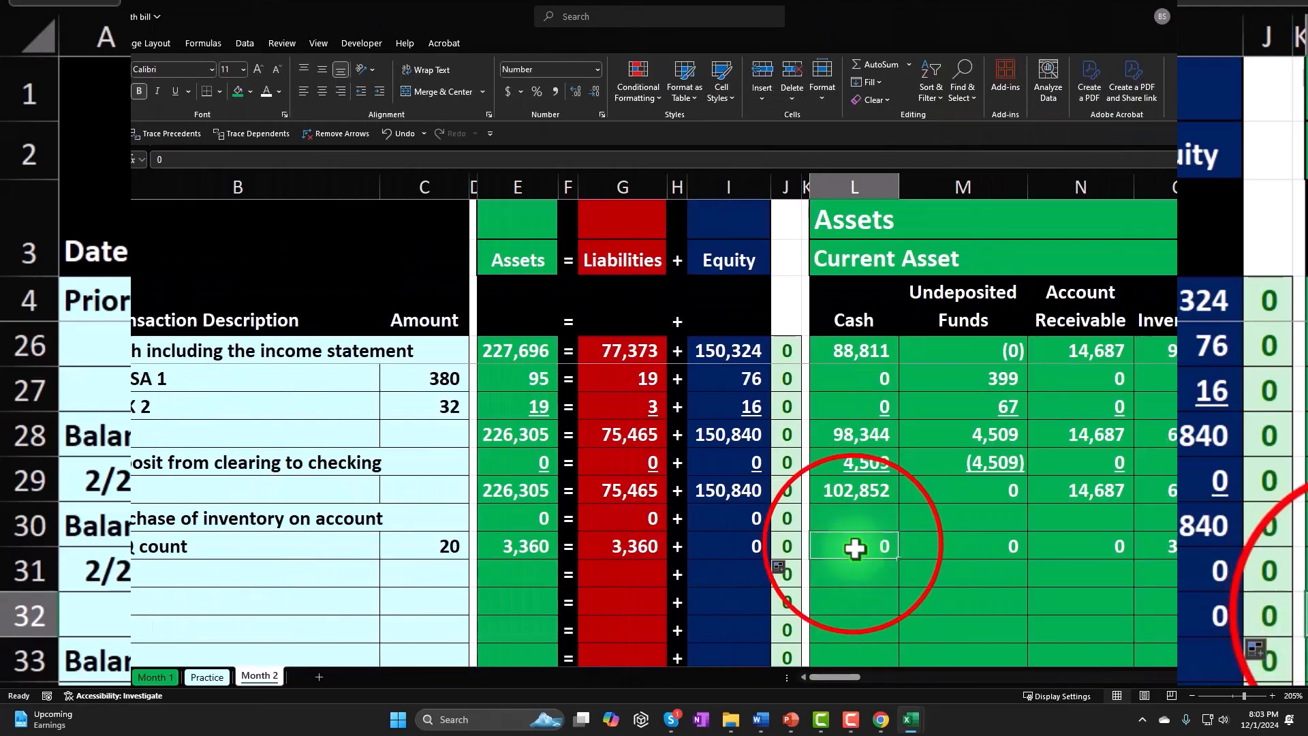
pyautogui.moveTo(912, 542); pyautogui.dragTo(1229, 549)
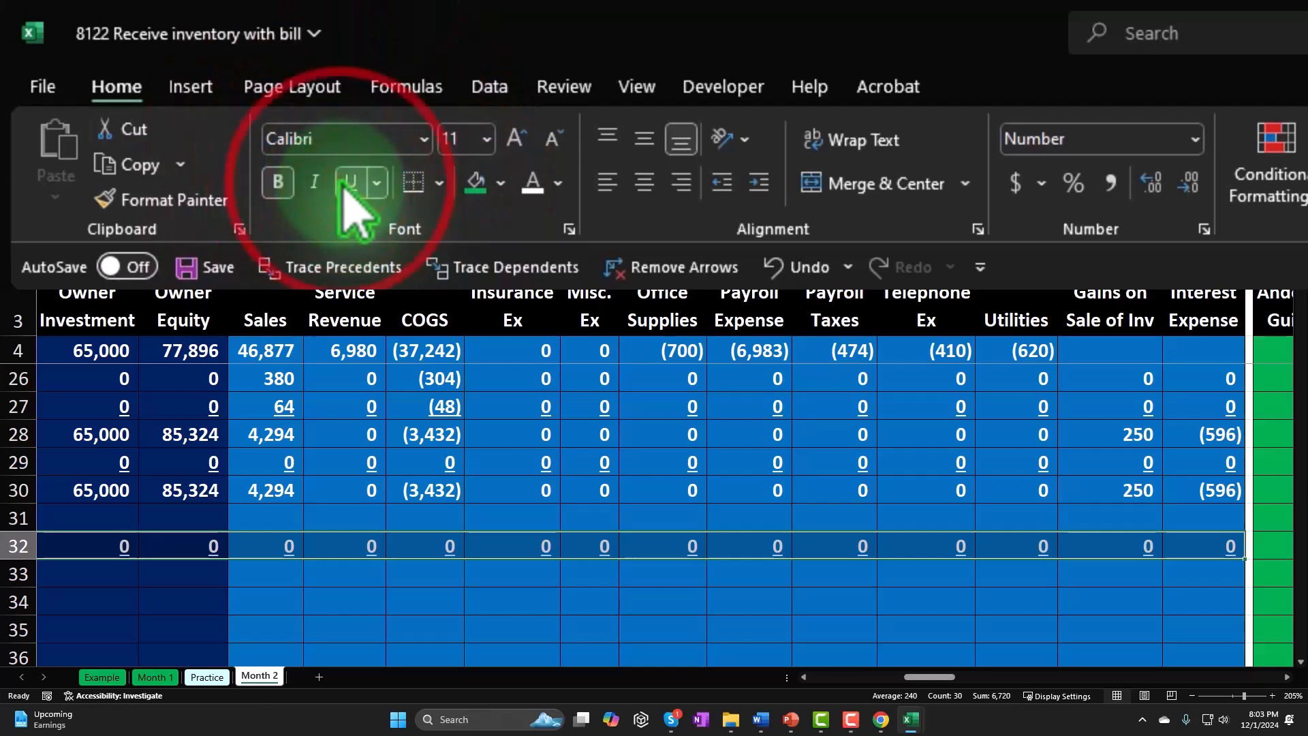
pyautogui.press('Left')
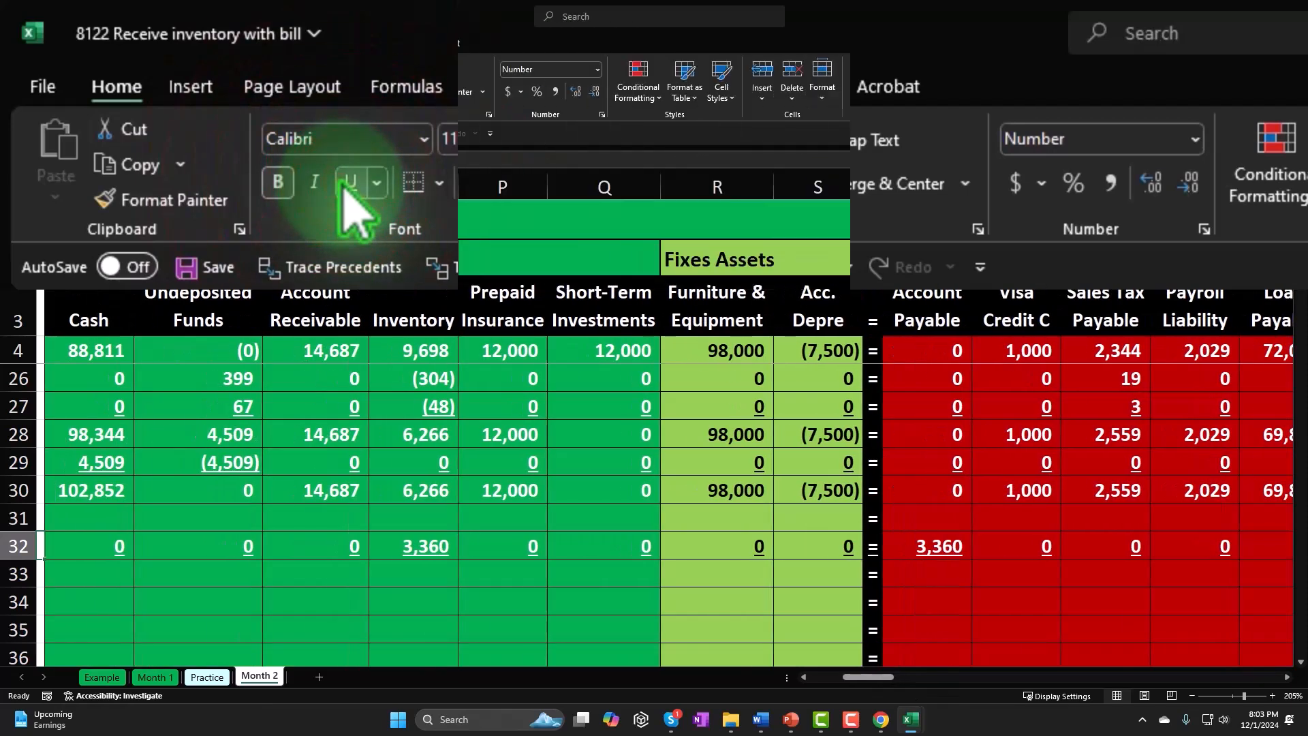
# - Remove the underline from the equals sign in T32 and the plus sign in Z32
pyautogui.moveTo(889, 682); pyautogui.dragTo(905, 677)
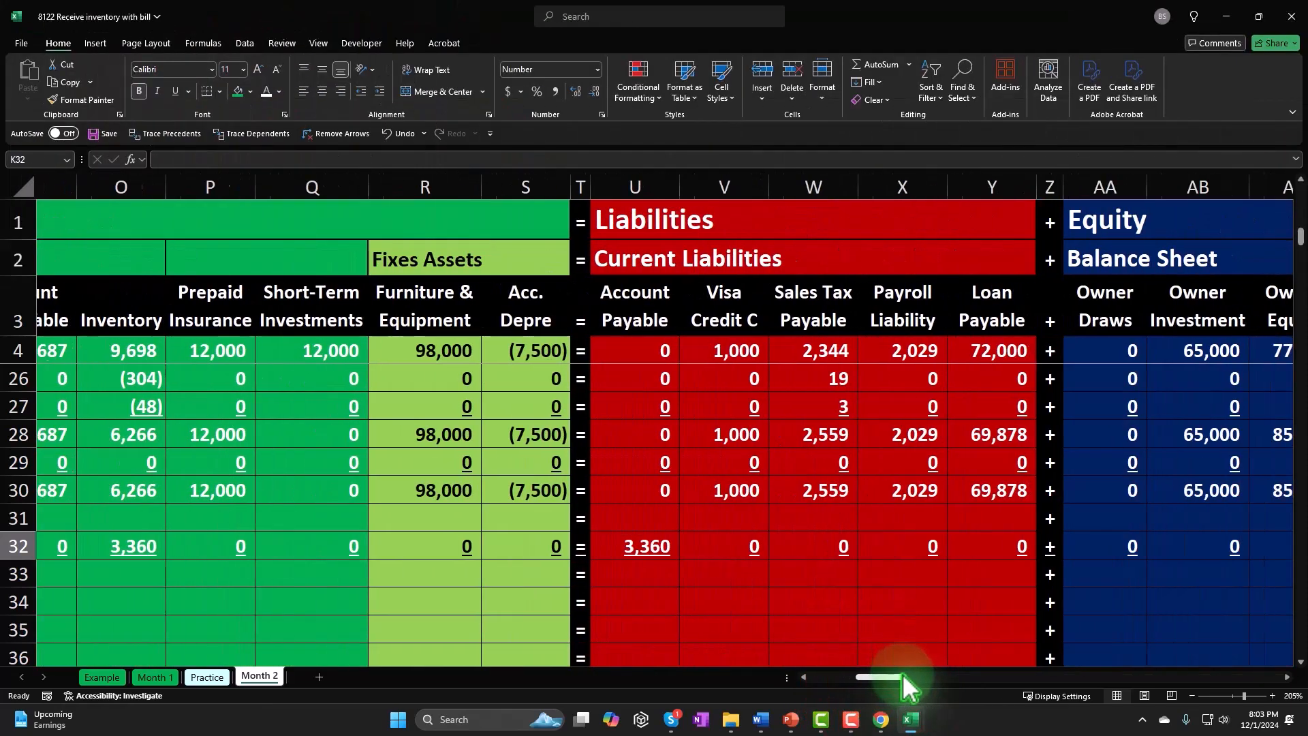
pyautogui.click(549, 547)
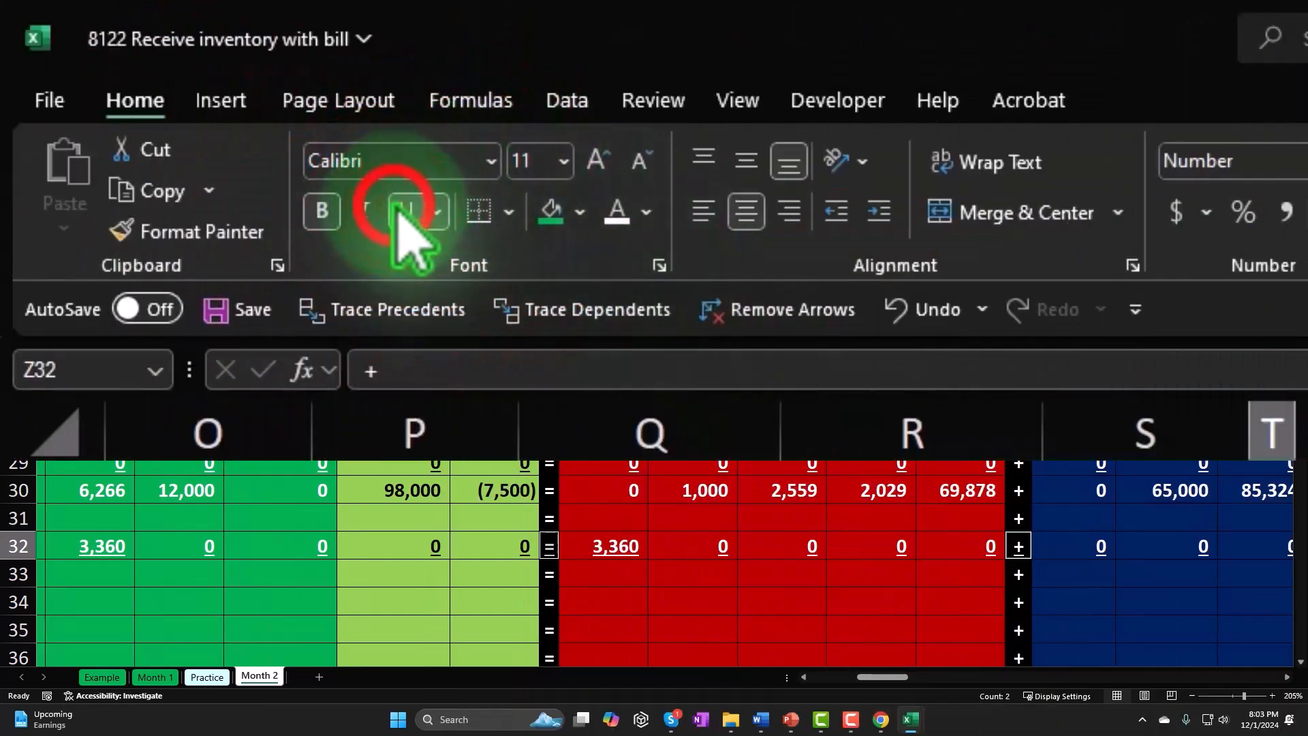
pyautogui.press('Left')
pyautogui.press('Left')
pyautogui.press('Left')
pyautogui.press('Left')
pyautogui.press('Left')
pyautogui.press('Left')
pyautogui.press('Left')
pyautogui.press('Left')
pyautogui.press('Left')
pyautogui.press('Left')
pyautogui.press('Left')
pyautogui.press('Left')
pyautogui.press('Left')
pyautogui.press('Left')
pyautogui.press('Left')
pyautogui.press('Left')
pyautogui.press('Left')
pyautogui.press('Left')
pyautogui.press('Left')
pyautogui.press('Left')
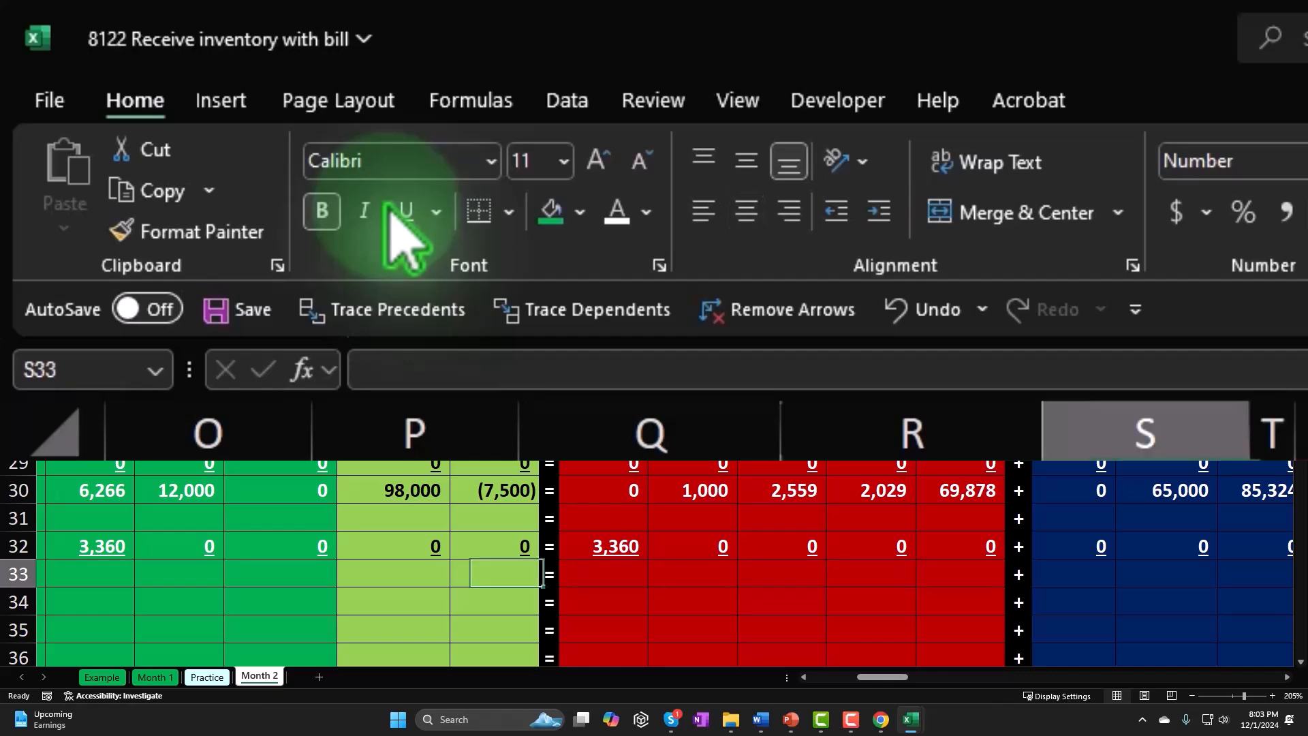
# - Enter the Cash balance formula =SUM(L30:L32) in L33
pyautogui.press('Right')
pyautogui.press('Right')
pyautogui.press('Right')
pyautogui.press('Right')
pyautogui.press('Right')
pyautogui.press('Right')
pyautogui.press('Right')
pyautogui.press('Right')
pyautogui.press('Right')
pyautogui.press('Right')
pyautogui.press('Right')
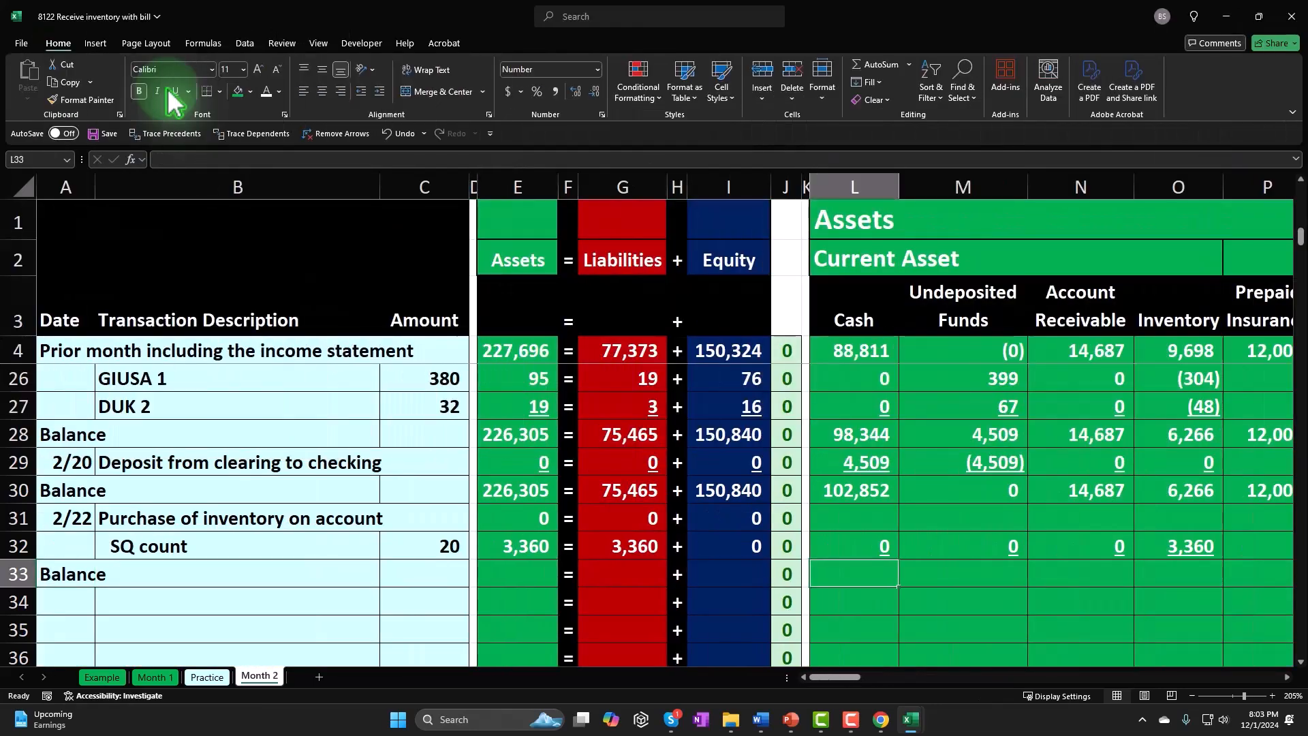
pyautogui.write('=sum(')
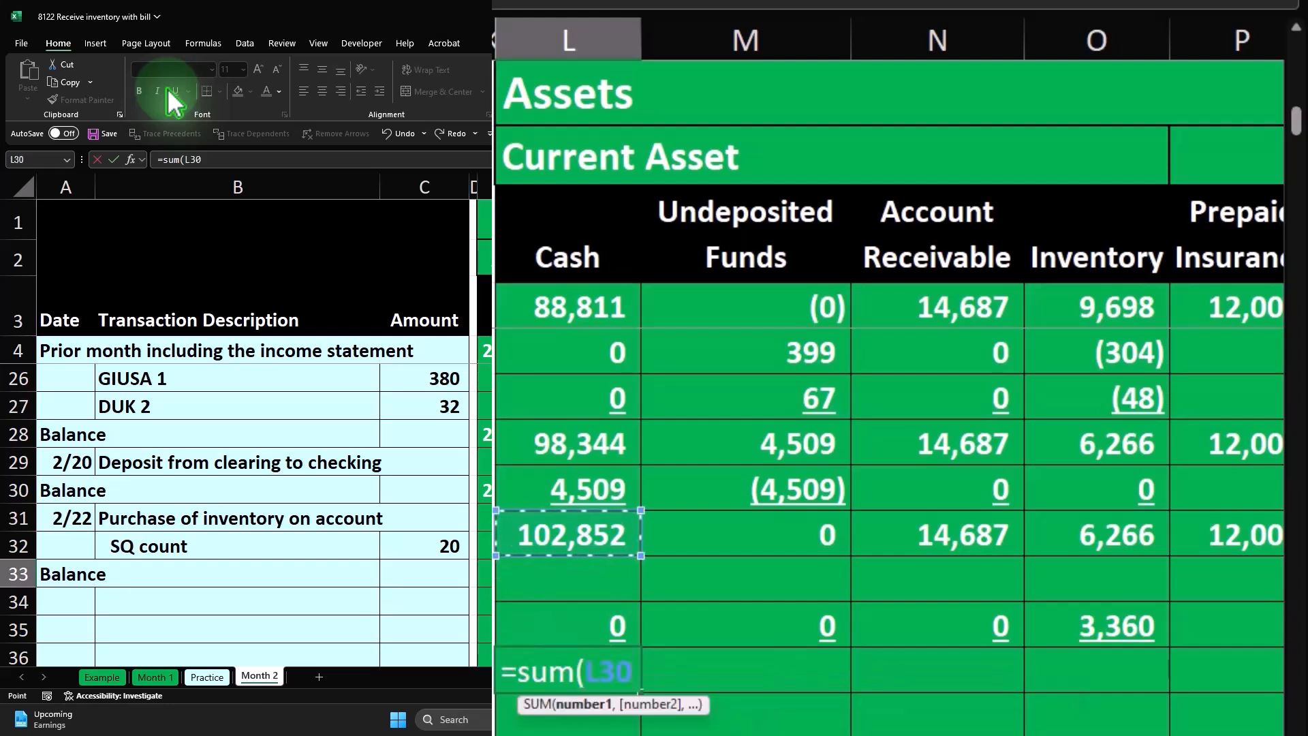
pyautogui.press('Return')
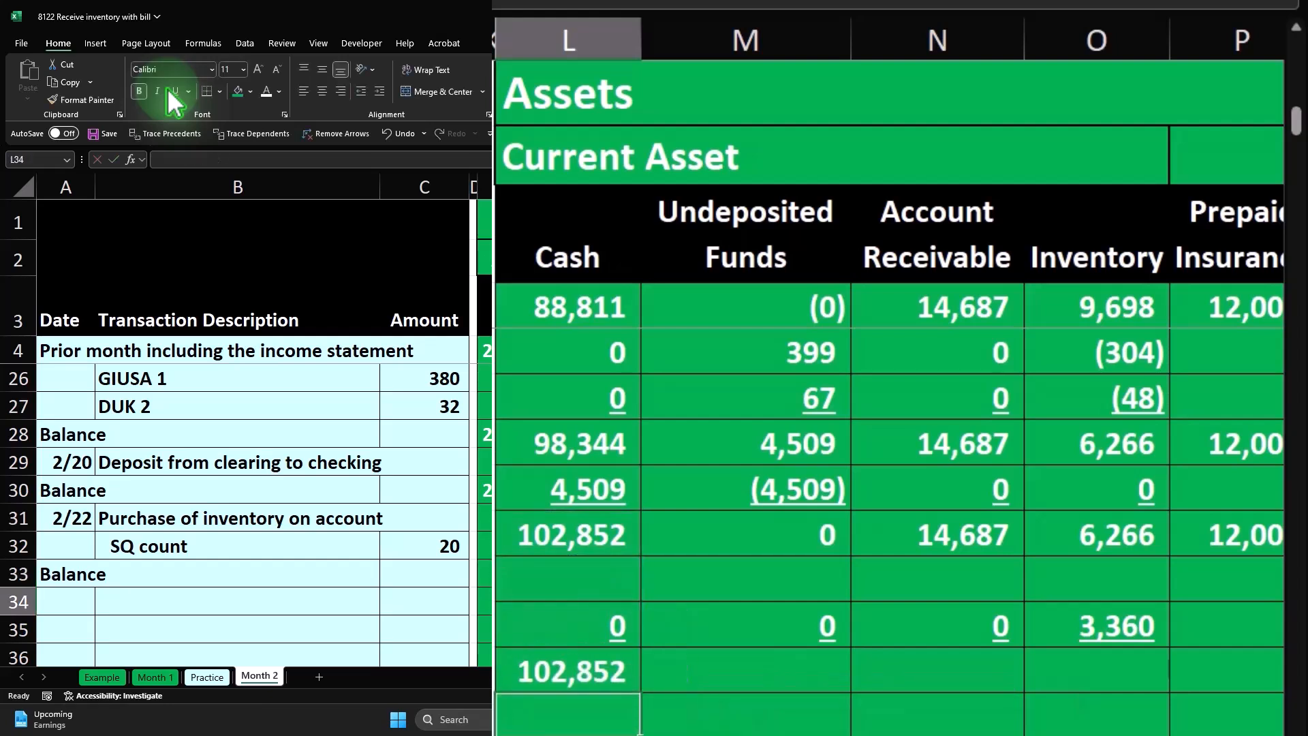
# - Copy the Cash balance formula from L33 across row 33, from Undeposited Funds through Interest Expense (M33:AO33)
pyautogui.rightClick(855, 570)
pyautogui.click(879, 173)
pyautogui.moveTo(961, 569); pyautogui.dragTo(1024, 585)
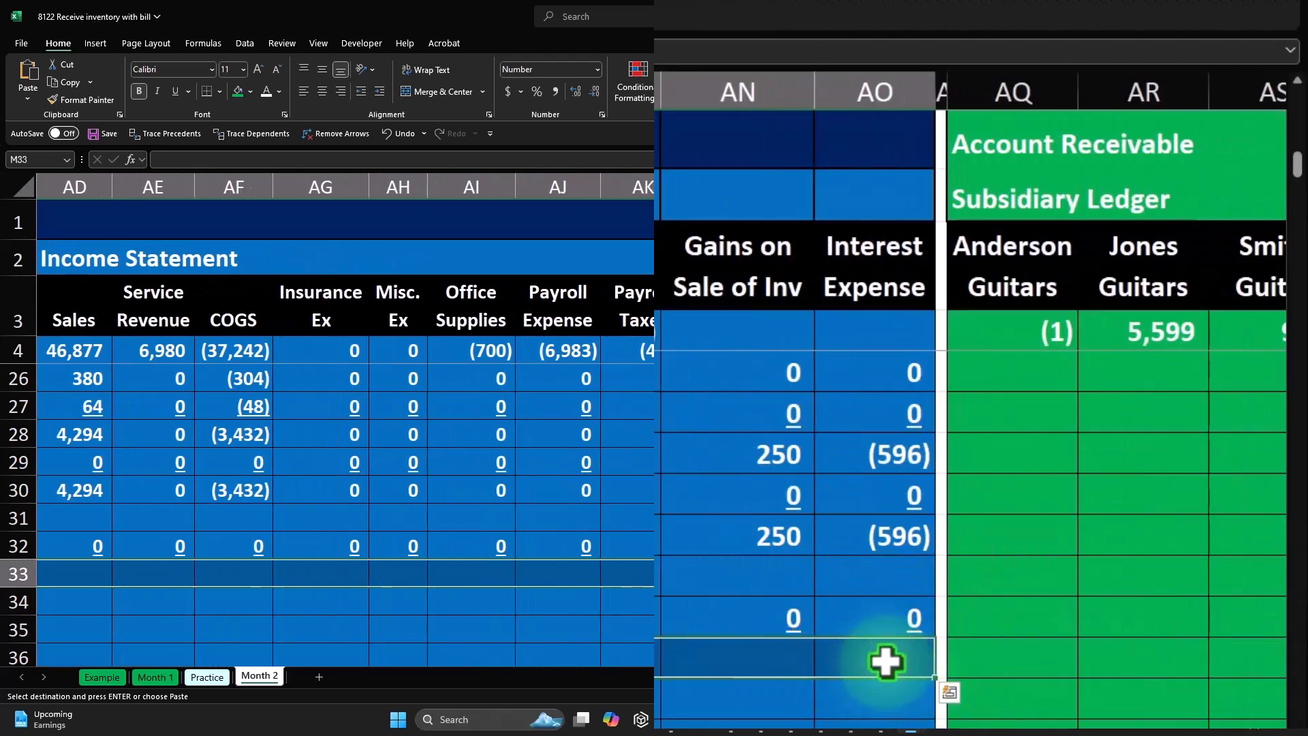
pyautogui.rightClick(1019, 576)
pyautogui.click(1095, 202)
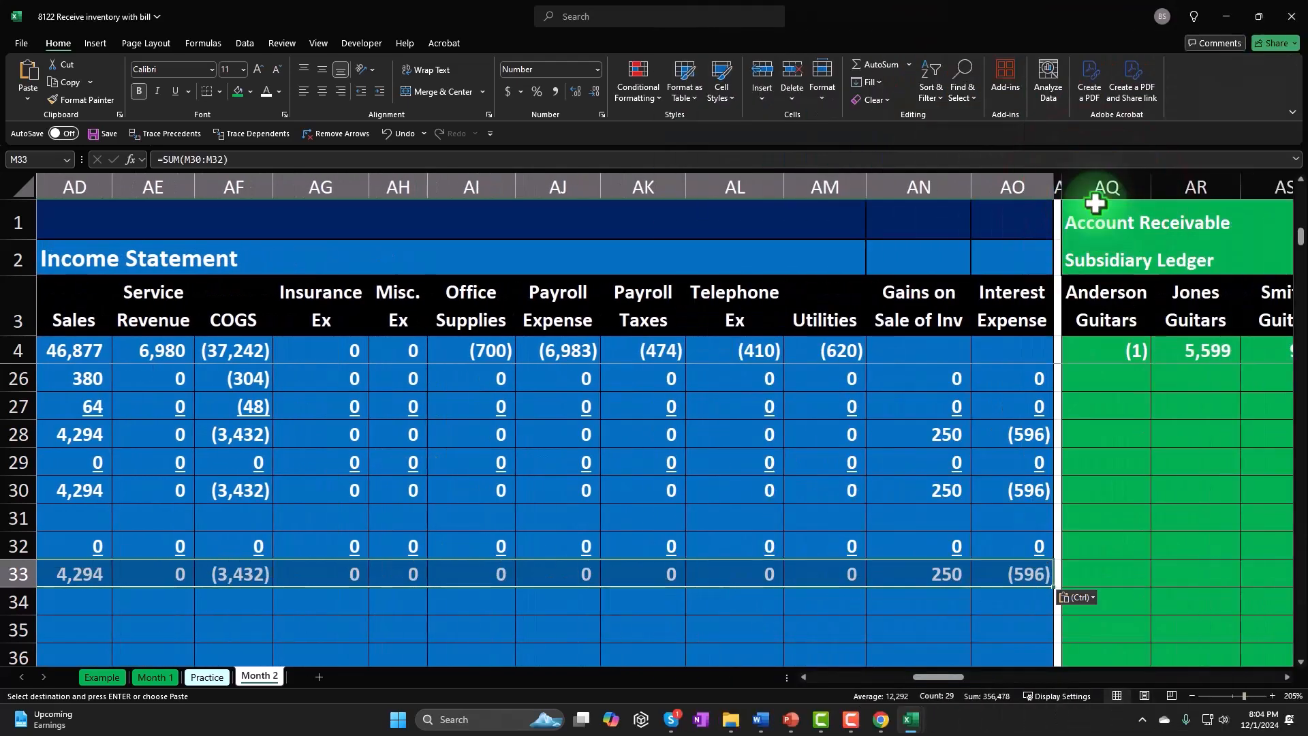
# - Restore the plus sign in Z33 and the equals sign in T33 by filling them down from row 32
pyautogui.moveTo(959, 676); pyautogui.dragTo(906, 677)
pyautogui.click(753, 547)
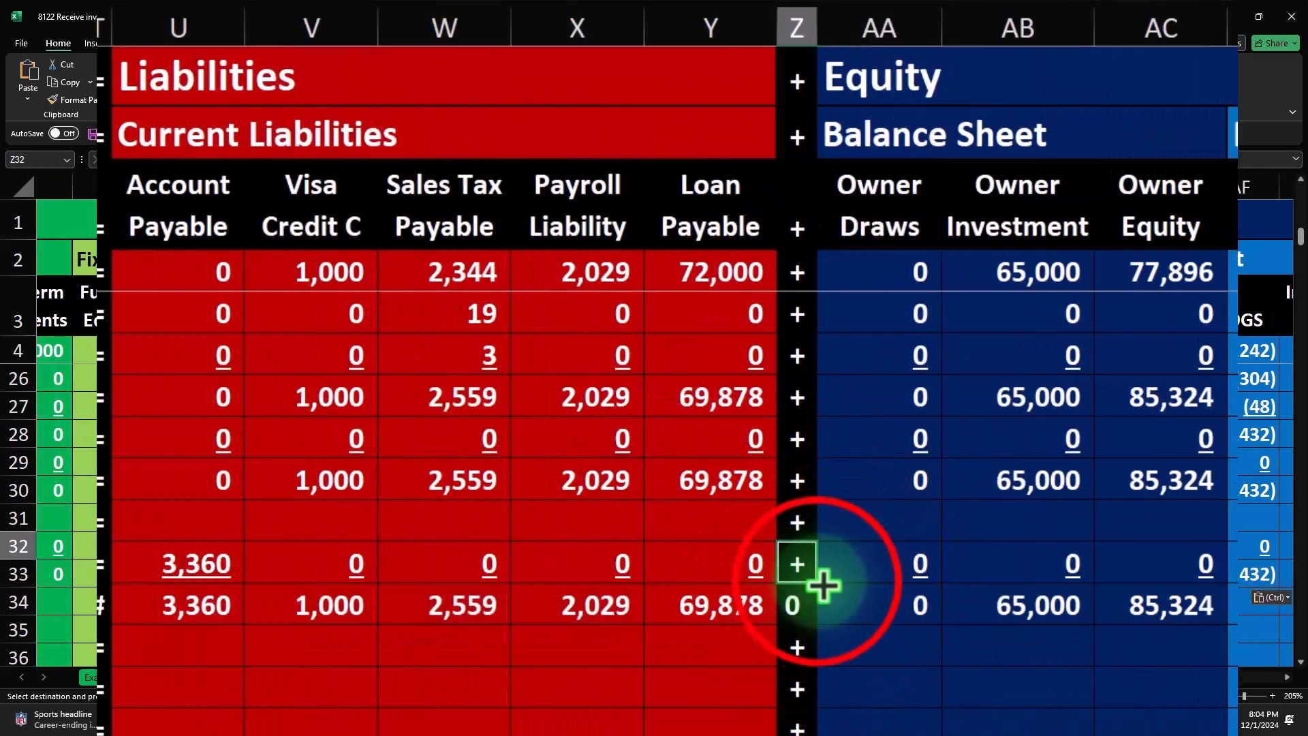
pyautogui.moveTo(817, 584); pyautogui.dragTo(820, 612)
pyautogui.moveTo(876, 677); pyautogui.dragTo(844, 679)
pyautogui.click(791, 545)
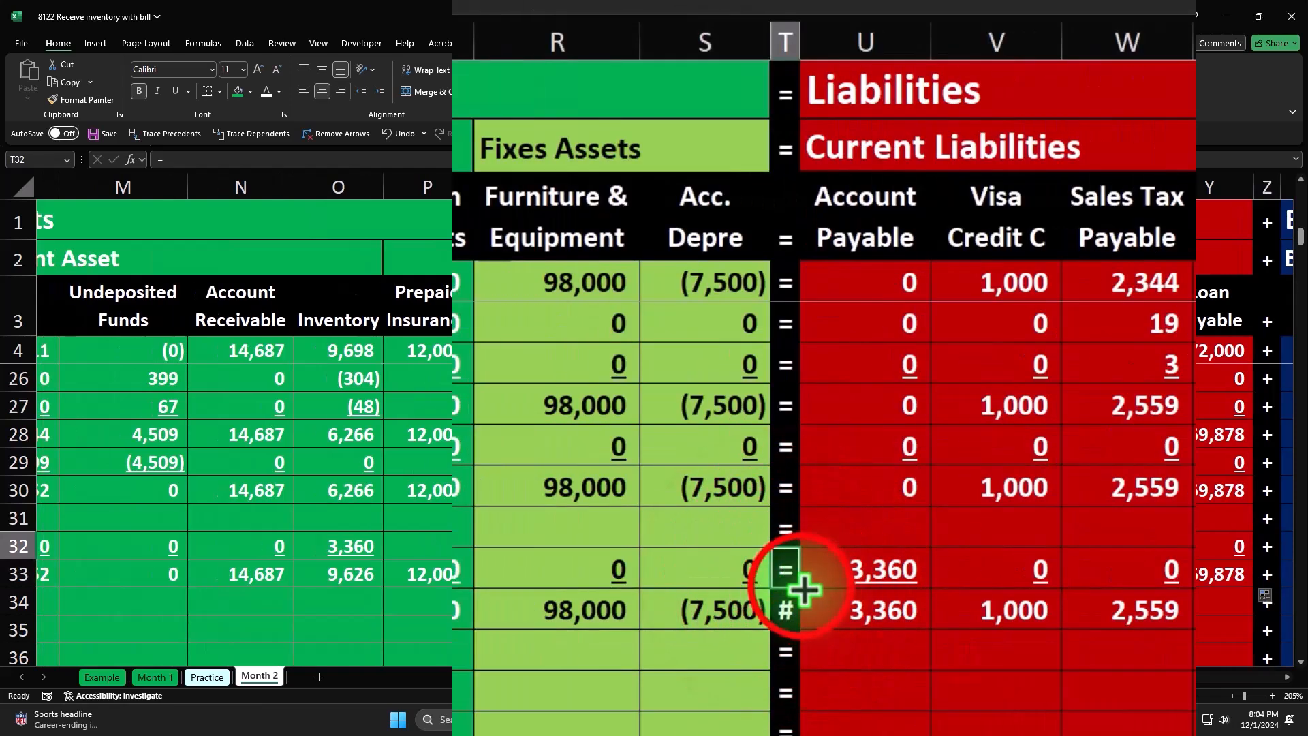
pyautogui.click(741, 571)
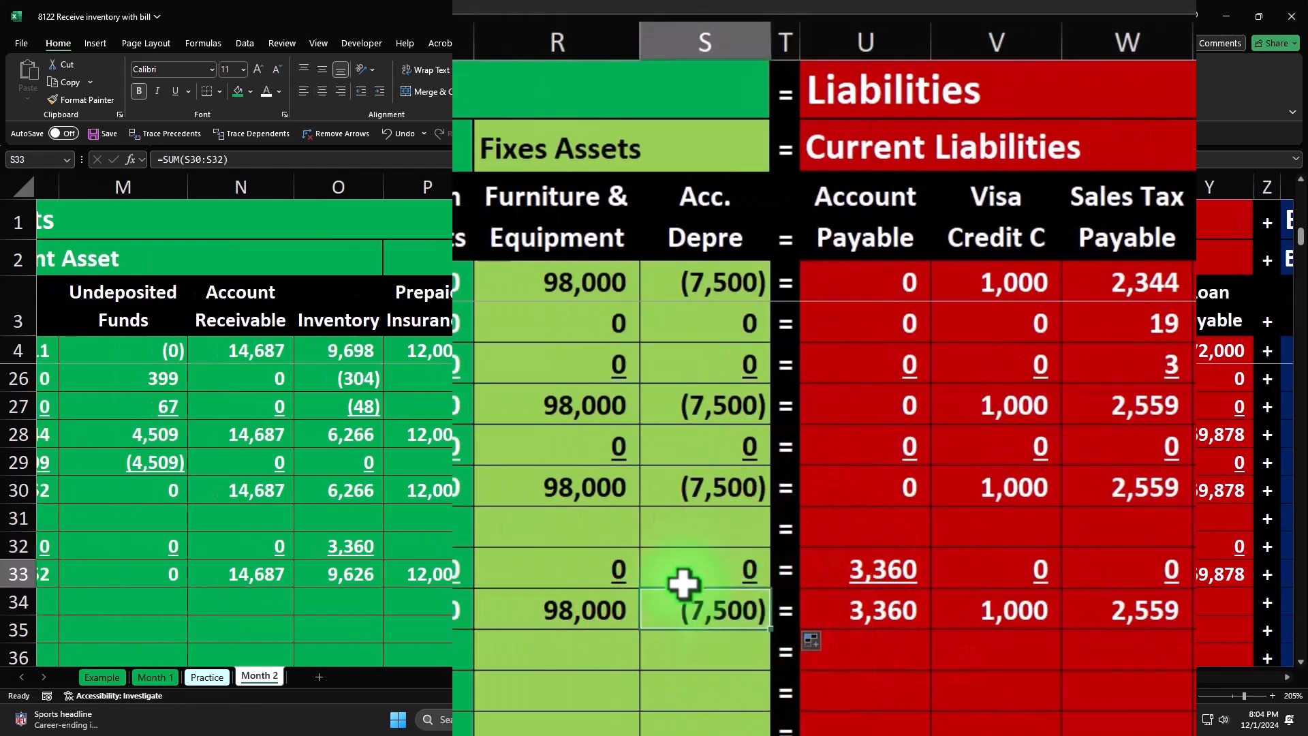
# - Fill the accounting equation summary in E32:I32 (Assets, Liabilities and Equity) down to row 33
pyautogui.press('Left')
pyautogui.press('Home')
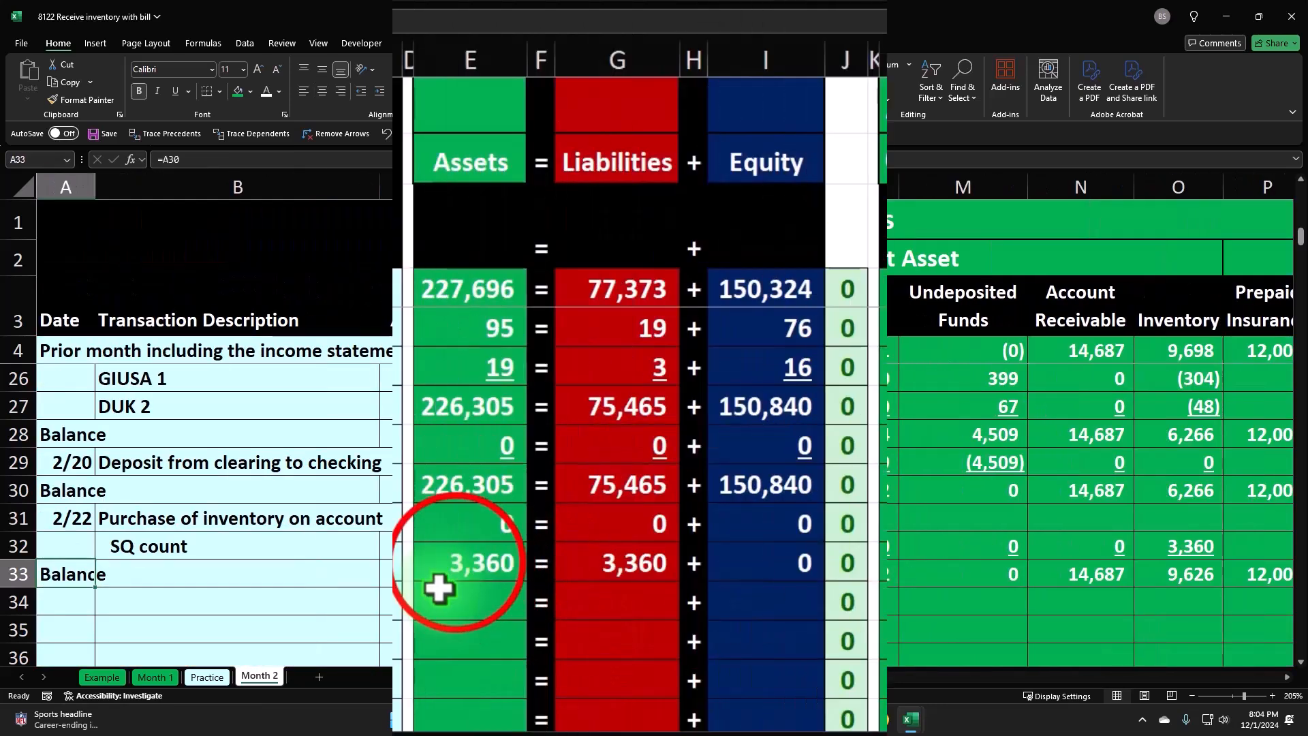
pyautogui.moveTo(516, 545); pyautogui.dragTo(820, 615)
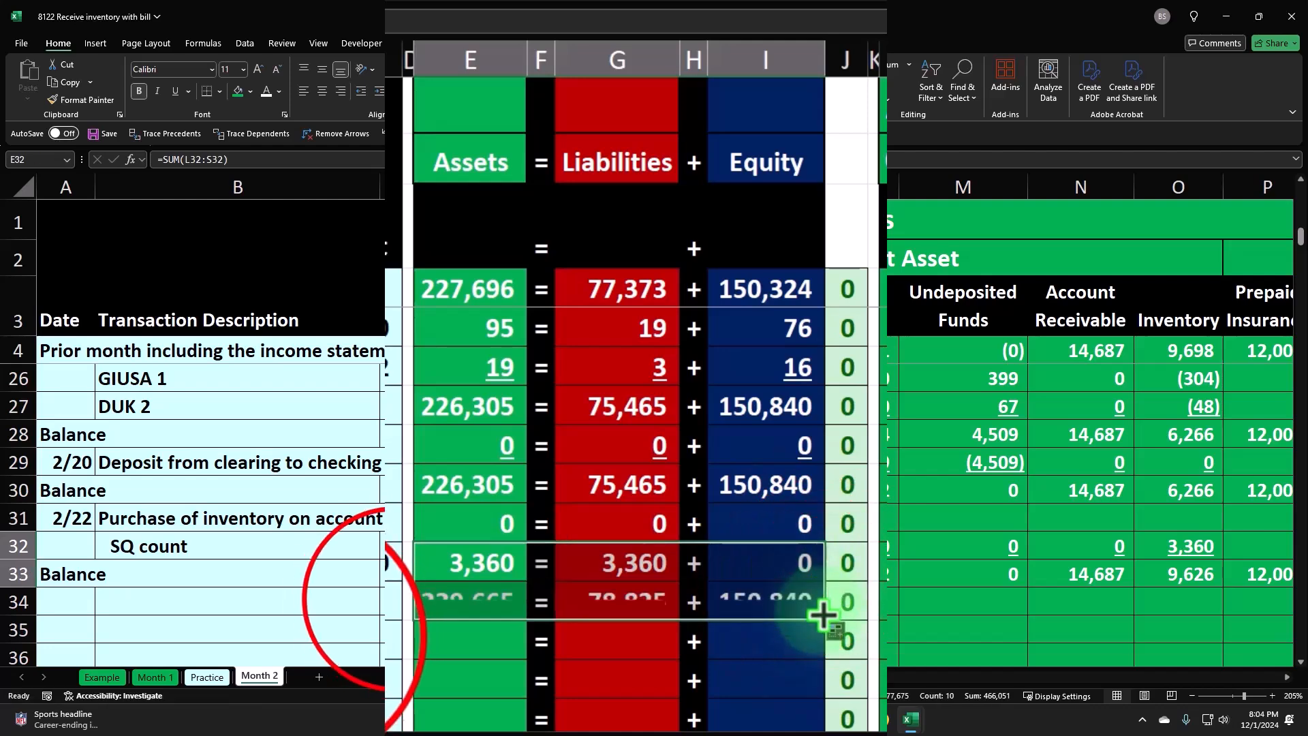
# - Underline the row 32 totals for Assets (E32), Liabilities (G32) and Equity (I32)
pyautogui.click(467, 568)
pyautogui.keyDown('ctrl'); pyautogui.click(648, 546); pyautogui.keyUp('ctrl')
pyautogui.keyDown('ctrl'); pyautogui.click(716, 545); pyautogui.keyUp('ctrl')
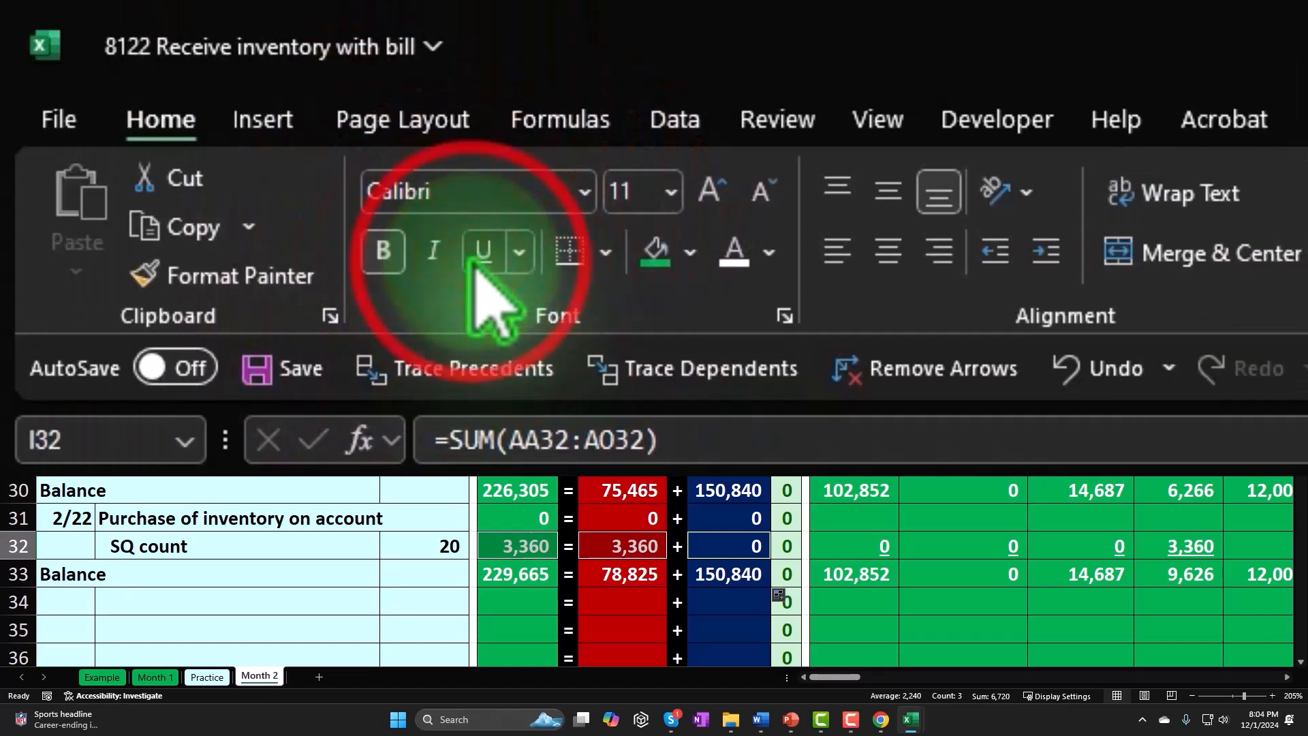
pyautogui.click(175, 91)
# - Review the row 33 balances from total Assets through Account Payable, and return to the Inventory balance
pyautogui.click(519, 576)
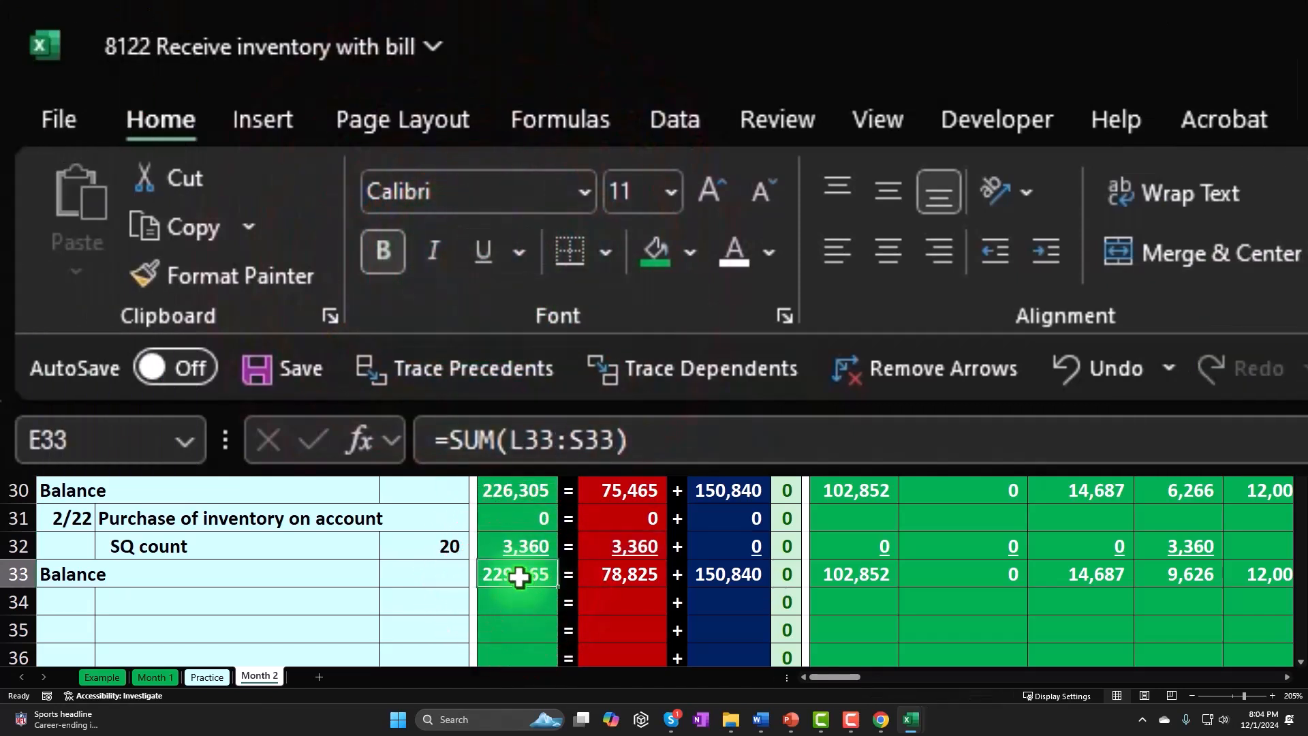
pyautogui.press('Right')
pyautogui.press('Right')
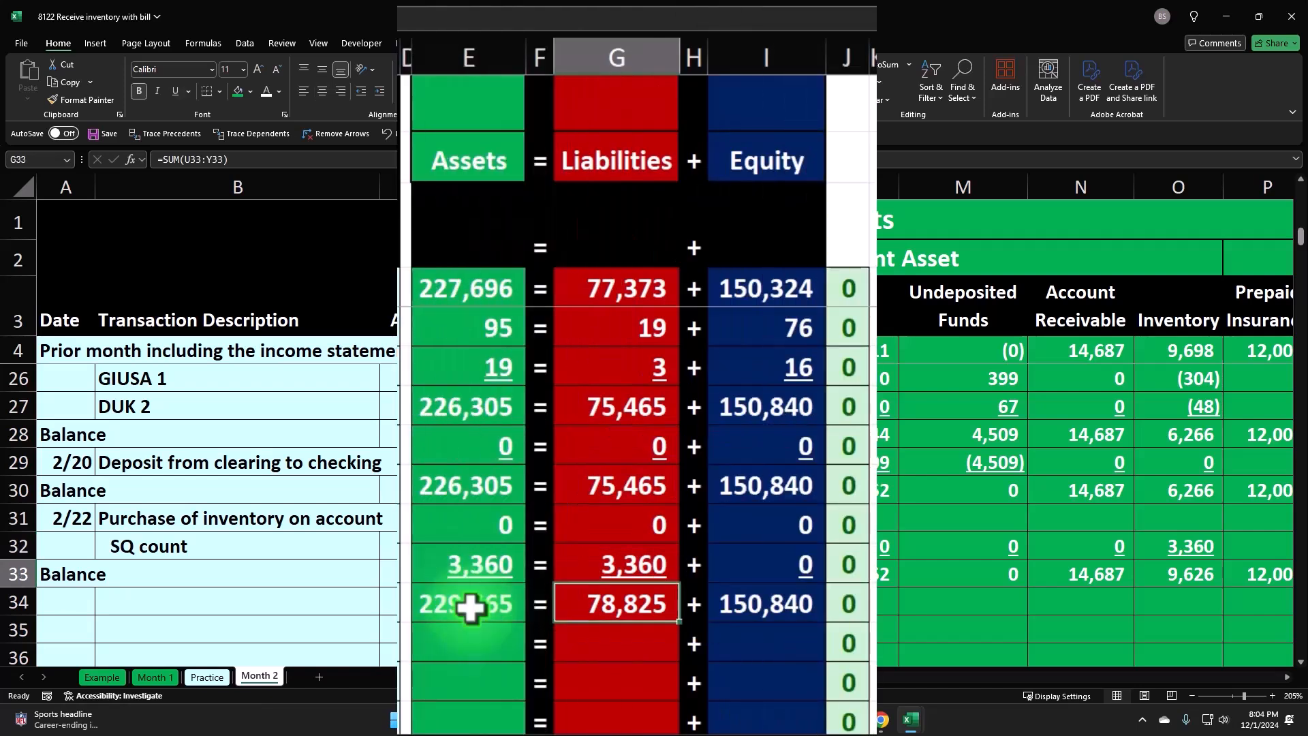
pyautogui.press('Right')
pyautogui.press('Right')
pyautogui.press('Right')
pyautogui.press('Right')
pyautogui.press('Right')
pyautogui.press('Right')
pyautogui.press('Right')
pyautogui.press('Right')
pyautogui.press('Right')
pyautogui.press('Right')
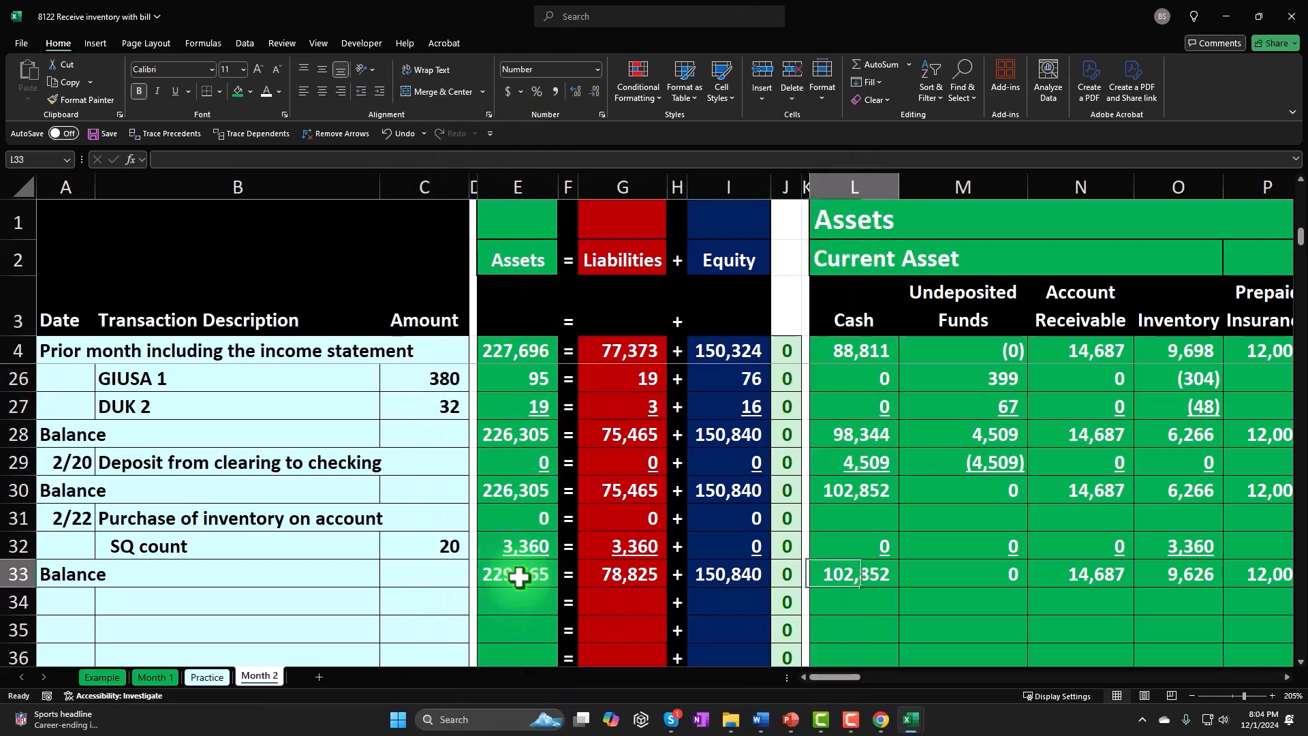
pyautogui.press('Right')
pyautogui.press('Right')
pyautogui.press('Right')
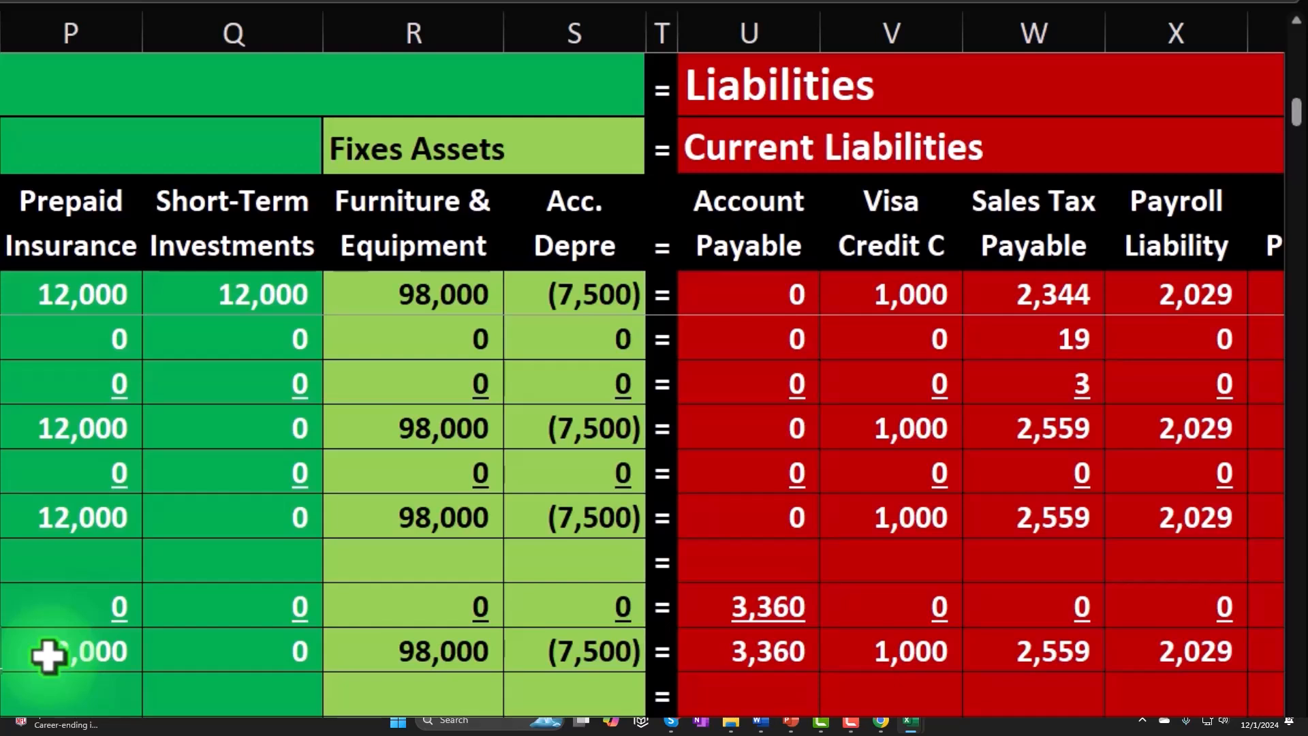
pyautogui.press('Right')
pyautogui.press('Right')
pyautogui.press('Right')
pyautogui.press('Right')
pyautogui.press('Right')
pyautogui.press('Right')
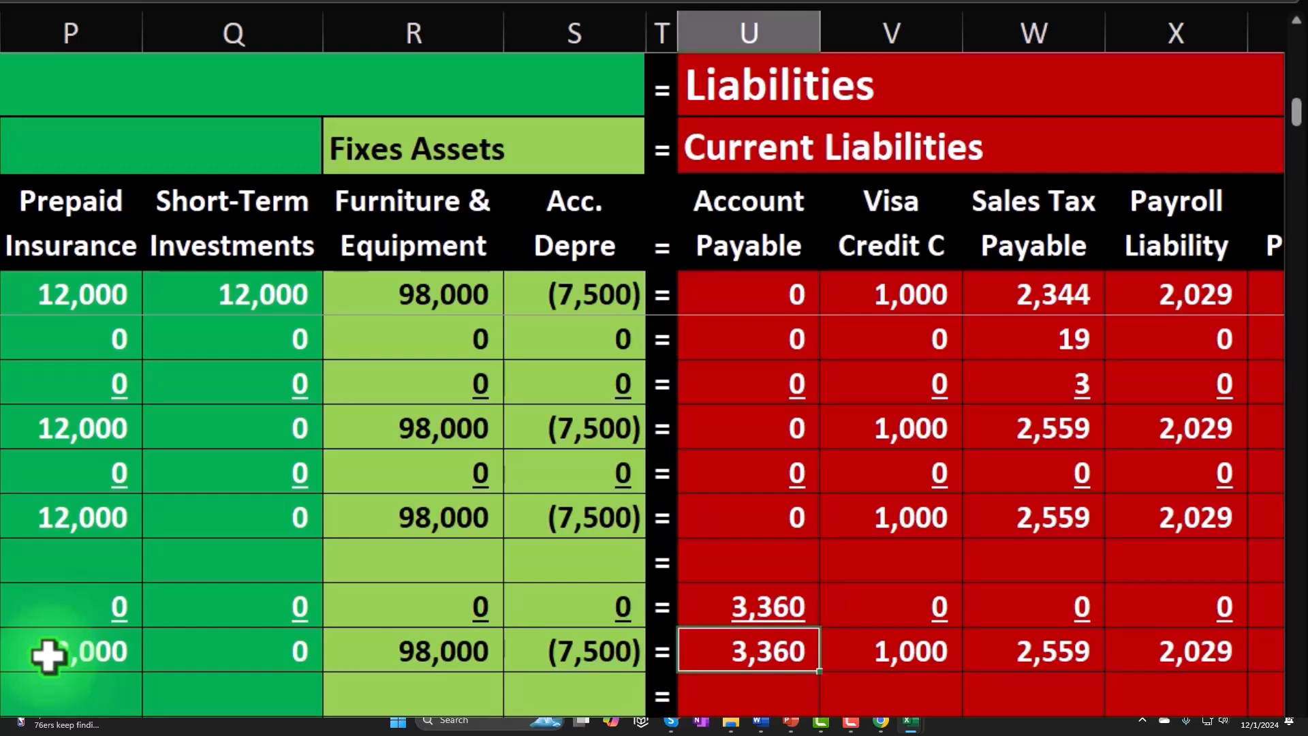
pyautogui.press('Left')
pyautogui.press('Left')
pyautogui.press('Left')
pyautogui.press('Left')
pyautogui.press('Left')
pyautogui.press('Left')
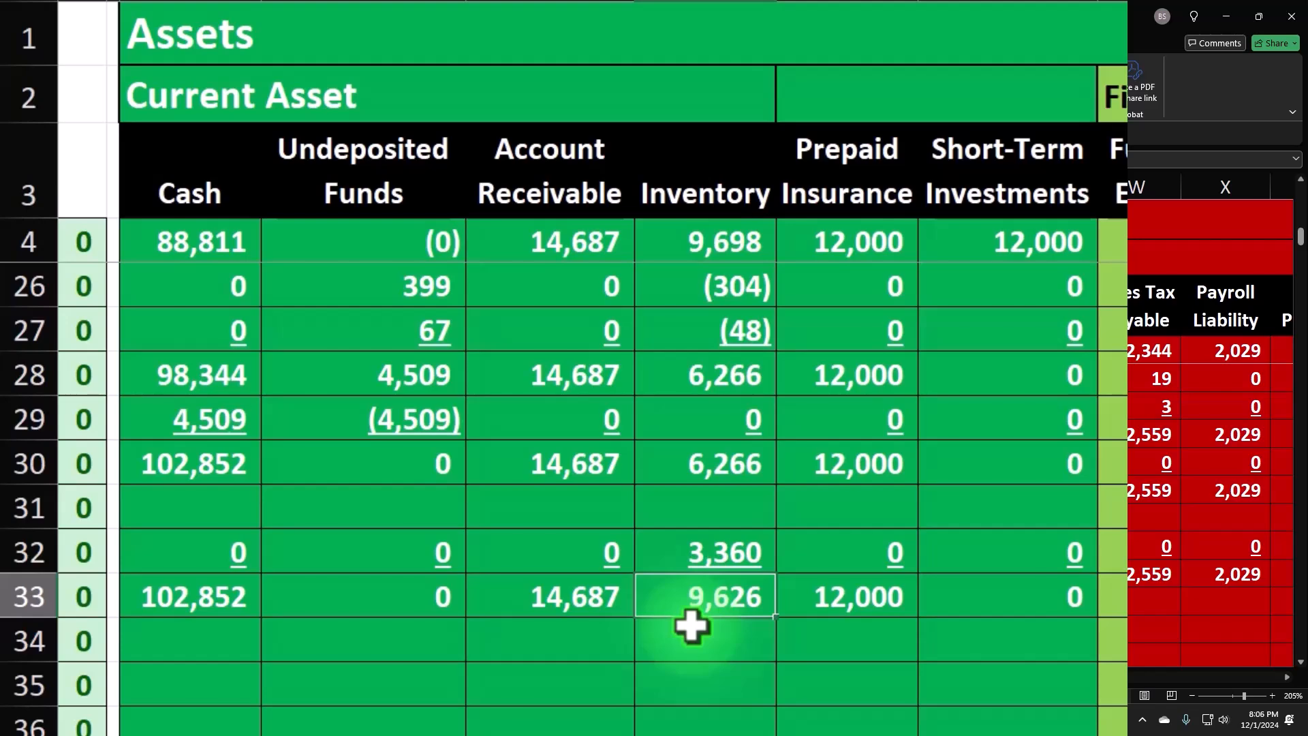
# - Change the inventory ledger check formula in BC1 to =BB1-O11
pyautogui.press('Up')
pyautogui.press('Up')
pyautogui.press('Up')
pyautogui.press('Up')
pyautogui.press('Up')
pyautogui.press('Up')
pyautogui.press('Up')
pyautogui.press('Up')
pyautogui.press('Up')
pyautogui.press('Up')
pyautogui.press('Up')
pyautogui.press('Up')
pyautogui.press('Up')
pyautogui.press('Up')
pyautogui.press('Up')
pyautogui.press('Up')
pyautogui.press('Up')
pyautogui.press('Up')
pyautogui.press('Up')
pyautogui.press('Up')
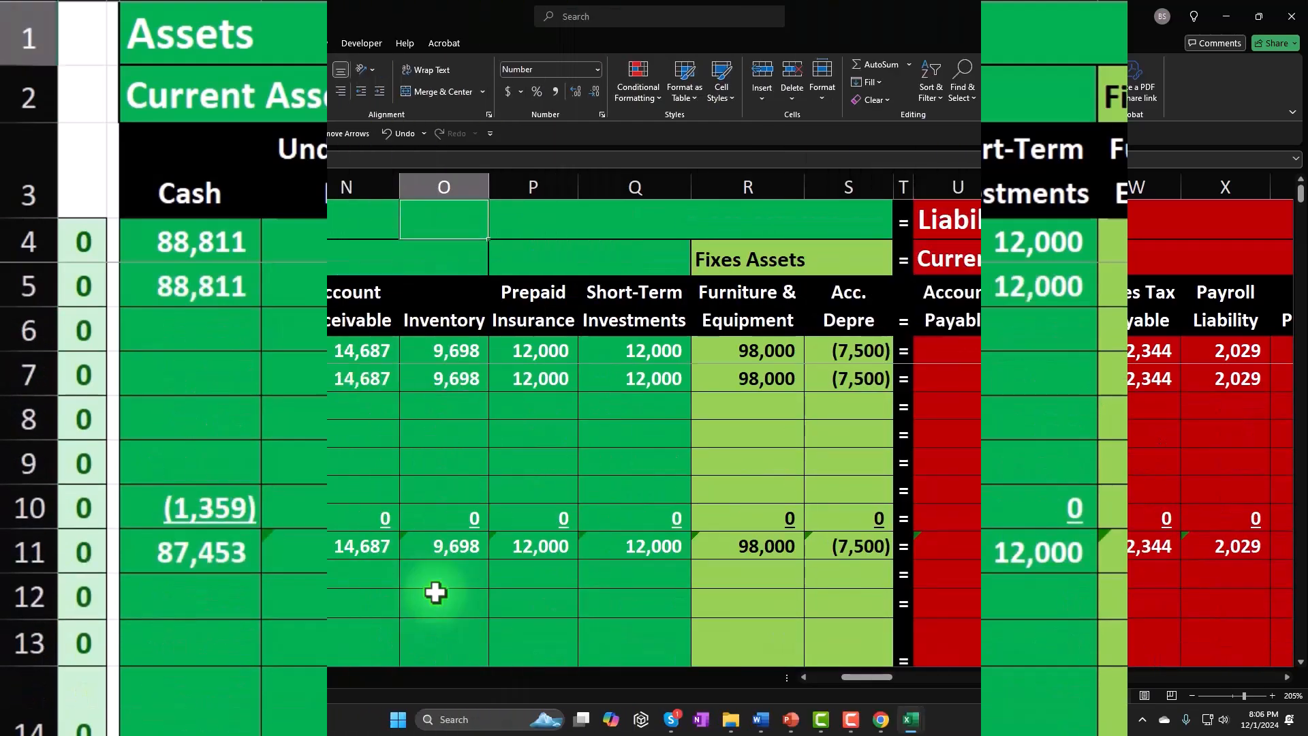
pyautogui.press('Right')
pyautogui.press('Right')
pyautogui.press('Right')
pyautogui.press('Right')
pyautogui.press('Right')
pyautogui.press('Right')
pyautogui.press('Right')
pyautogui.press('Right')
pyautogui.press('Right')
pyautogui.press('Right')
pyautogui.press('Right')
pyautogui.press('Right')
pyautogui.press('Right')
pyautogui.press('Right')
pyautogui.press('Right')
pyautogui.press('Right')
pyautogui.press('Right')
pyautogui.press('Right')
pyautogui.press('Right')
pyautogui.press('Right')
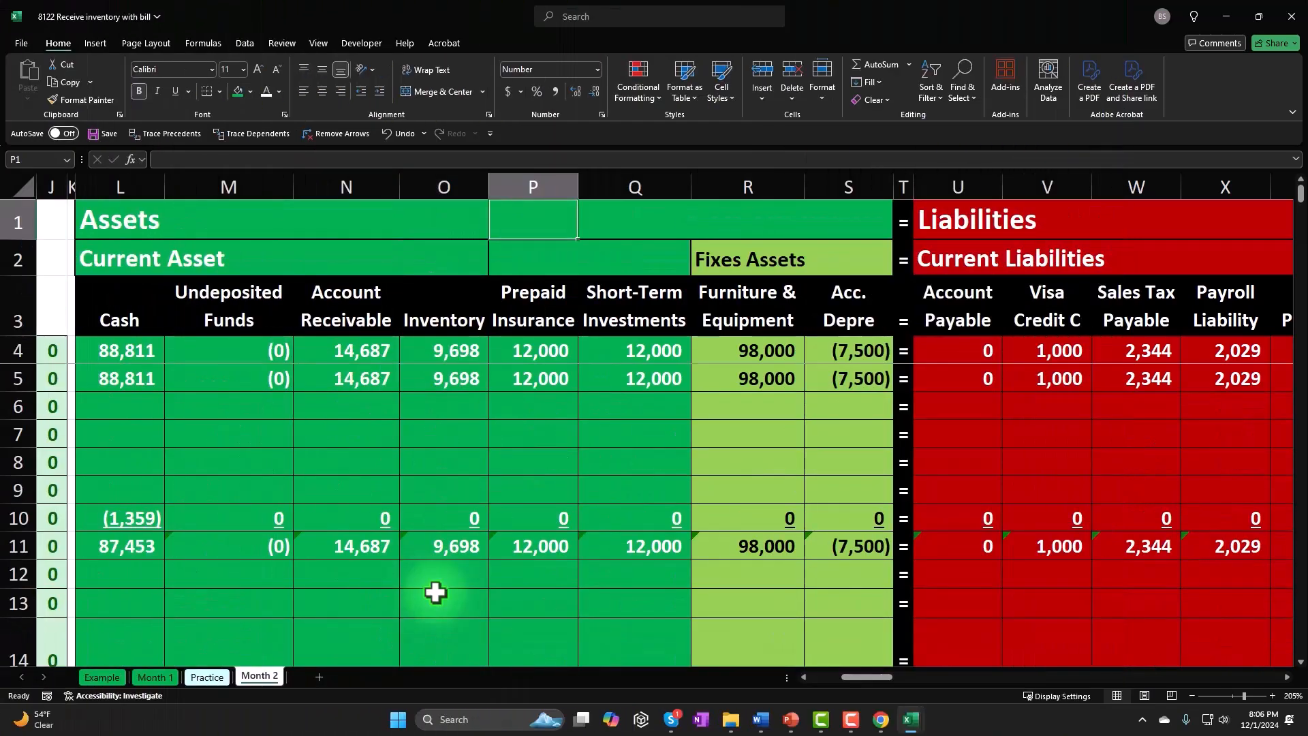
pyautogui.press('Right')
pyautogui.press('Right')
pyautogui.press('Right')
pyautogui.press('Right')
pyautogui.press('Right')
pyautogui.press('Right')
pyautogui.press('Right')
pyautogui.press('Right')
pyautogui.press('Right')
pyautogui.press('Right')
pyautogui.press('Right')
pyautogui.press('Right')
pyautogui.press('Right')
pyautogui.press('Right')
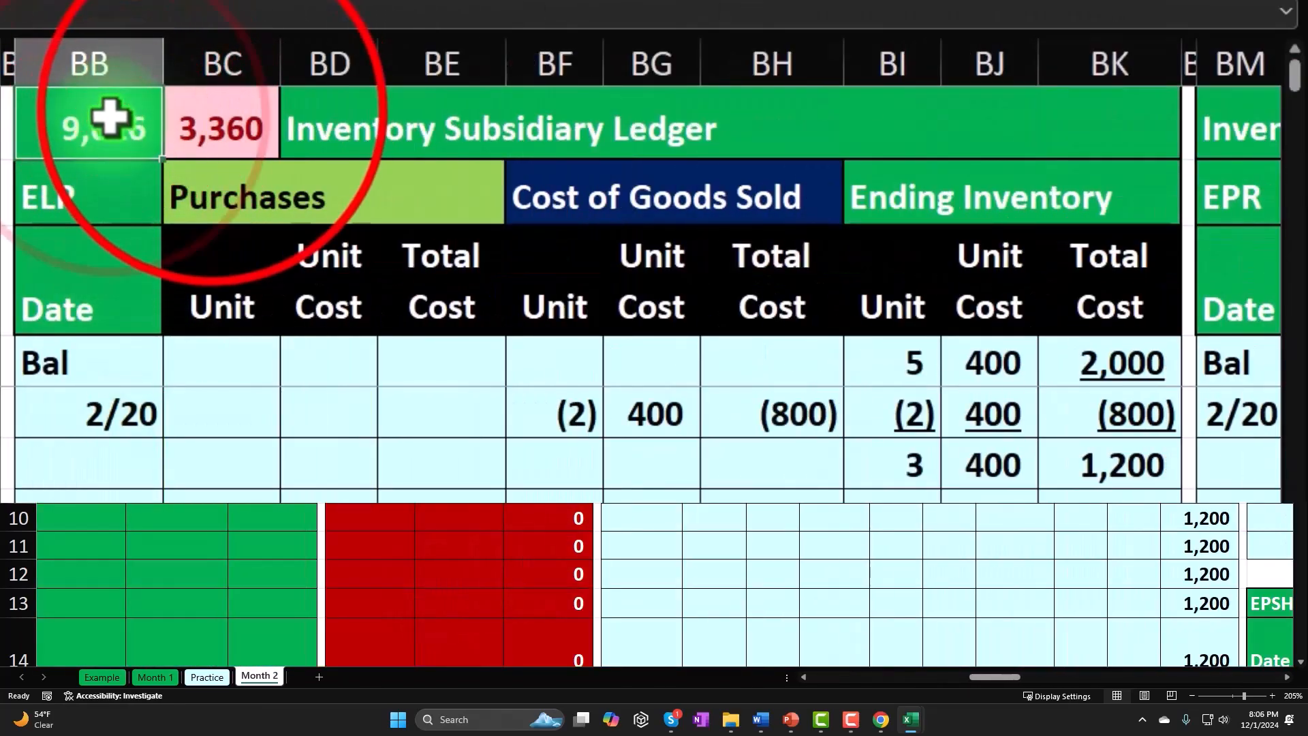
pyautogui.doubleClick(218, 112)
pyautogui.click(336, 123)
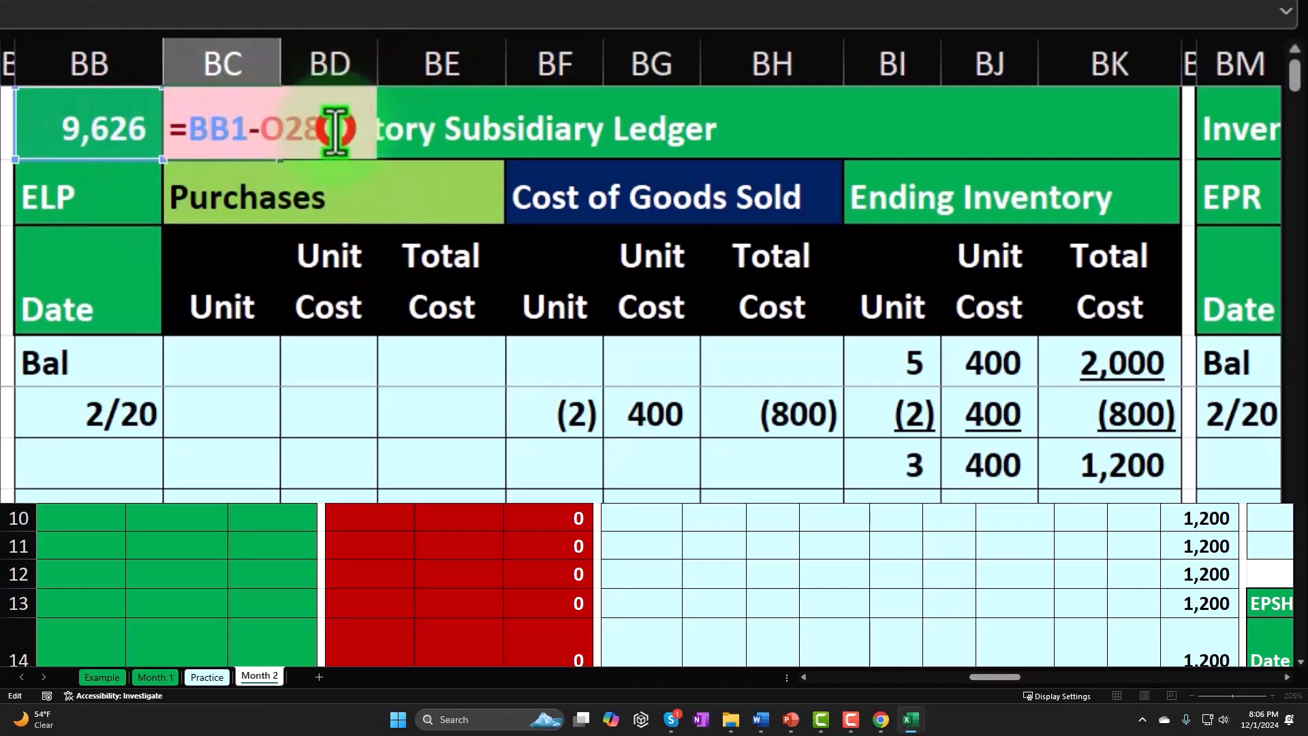
pyautogui.press('BackSpace')
pyautogui.press('BackSpace')
pyautogui.press('BackSpace')
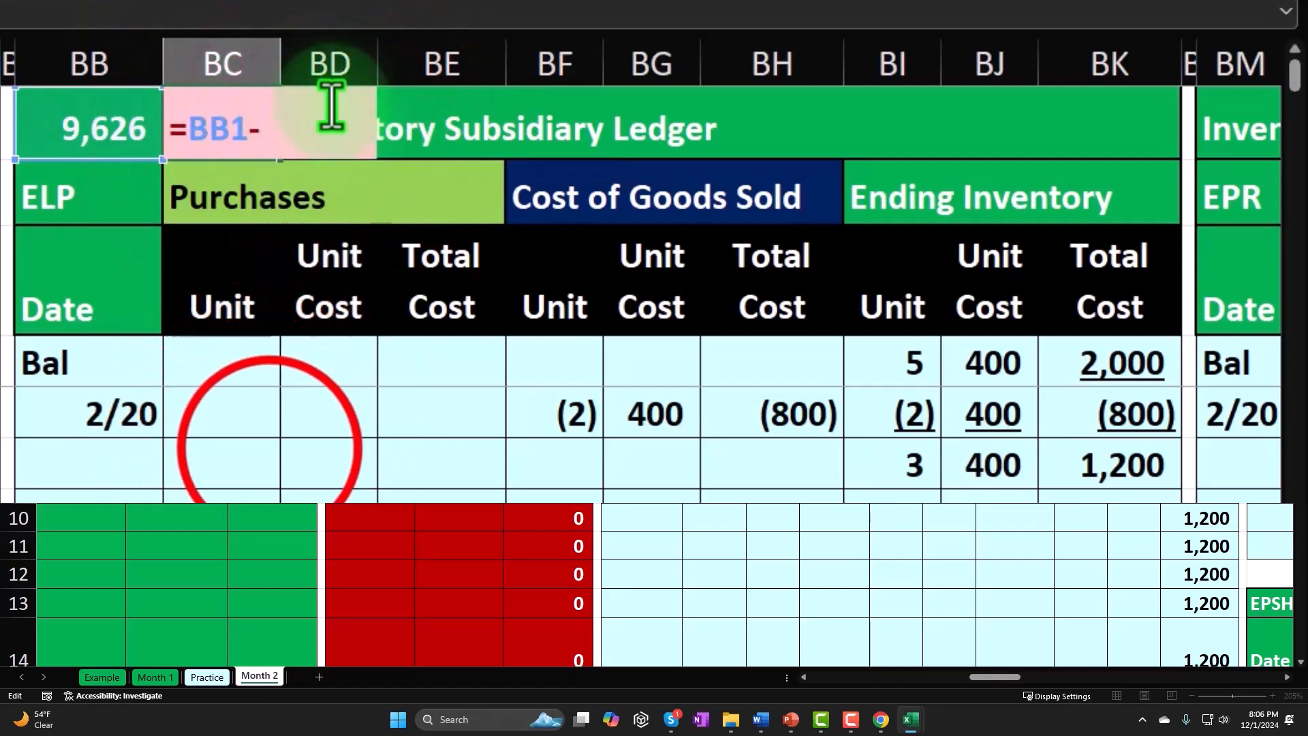
pyautogui.click(269, 448)
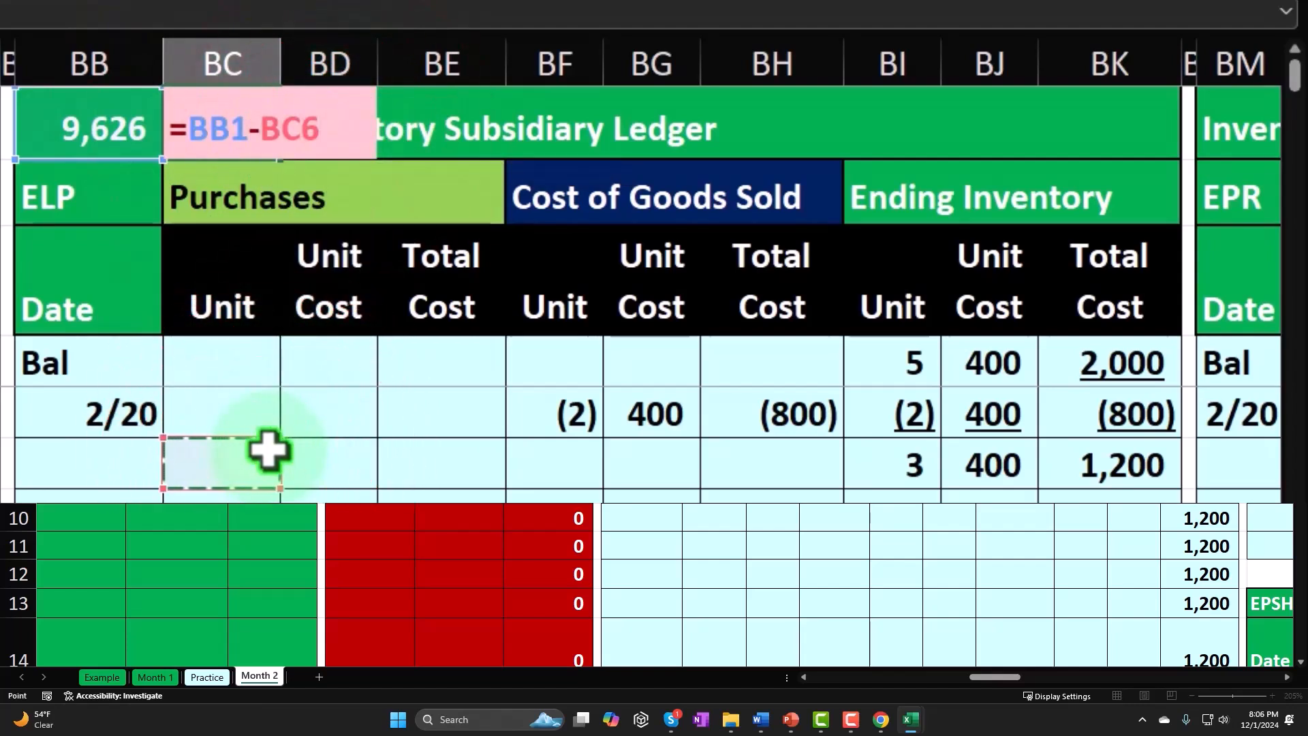
pyautogui.press('Left')
pyautogui.press('Left')
pyautogui.press('Left')
pyautogui.press('Left')
pyautogui.press('Left')
pyautogui.press('Left')
pyautogui.press('Left')
pyautogui.press('Left')
pyautogui.press('Left')
pyautogui.press('Left')
pyautogui.press('Left')
pyautogui.press('Left')
pyautogui.press('Left')
pyautogui.press('Left')
pyautogui.press('Left')
pyautogui.press('Left')
pyautogui.press('Left')
pyautogui.press('Left')
pyautogui.press('Left')
pyautogui.press('Left')
pyautogui.press('Left')
pyautogui.press('Left')
pyautogui.press('Left')
pyautogui.press('Left')
pyautogui.press('Left')
pyautogui.press('Left')
pyautogui.press('Left')
pyautogui.press('Left')
pyautogui.press('Left')
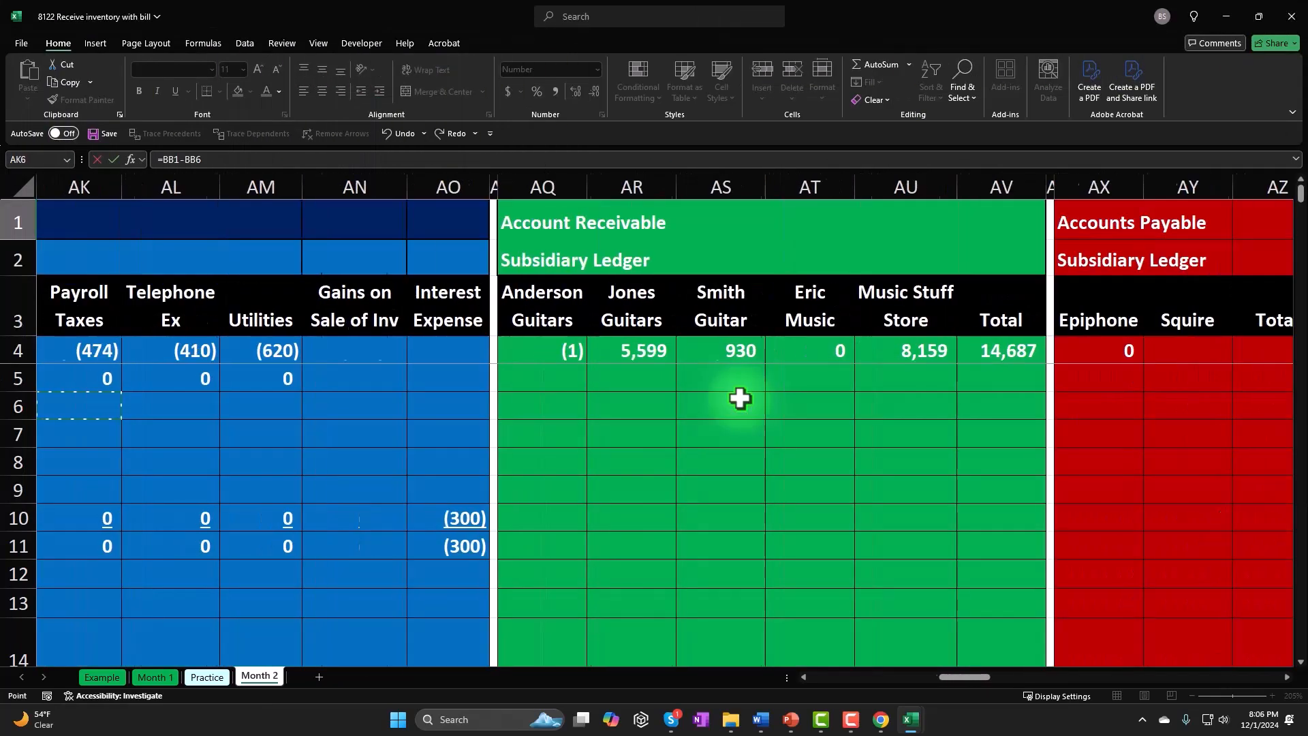
pyautogui.press('Right')
pyautogui.press('Right')
pyautogui.press('Right')
pyautogui.press('Right')
pyautogui.press('Right')
pyautogui.press('Right')
pyautogui.press('Right')
pyautogui.press('Right')
pyautogui.press('Right')
pyautogui.press('Right')
pyautogui.press('Right')
pyautogui.press('Right')
pyautogui.press('Right')
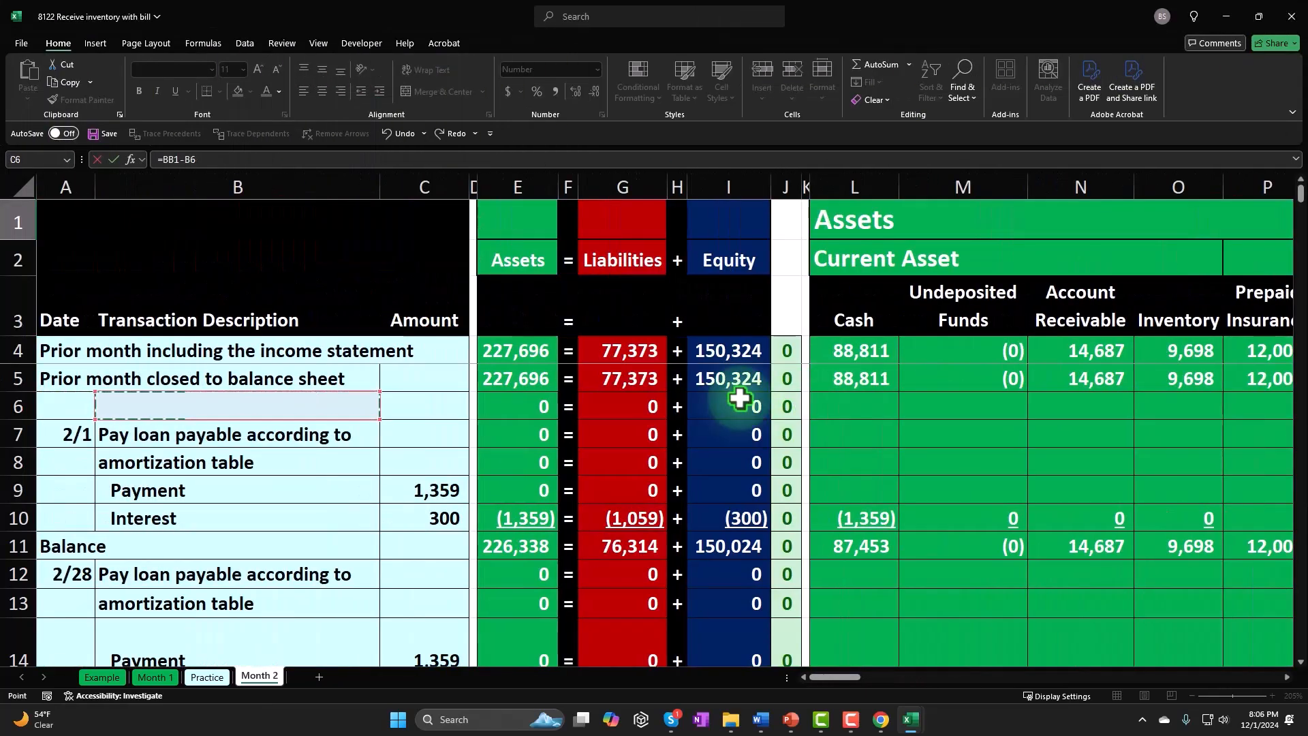
pyautogui.press('Down')
pyautogui.press('Down')
pyautogui.press('Down')
pyautogui.press('Down')
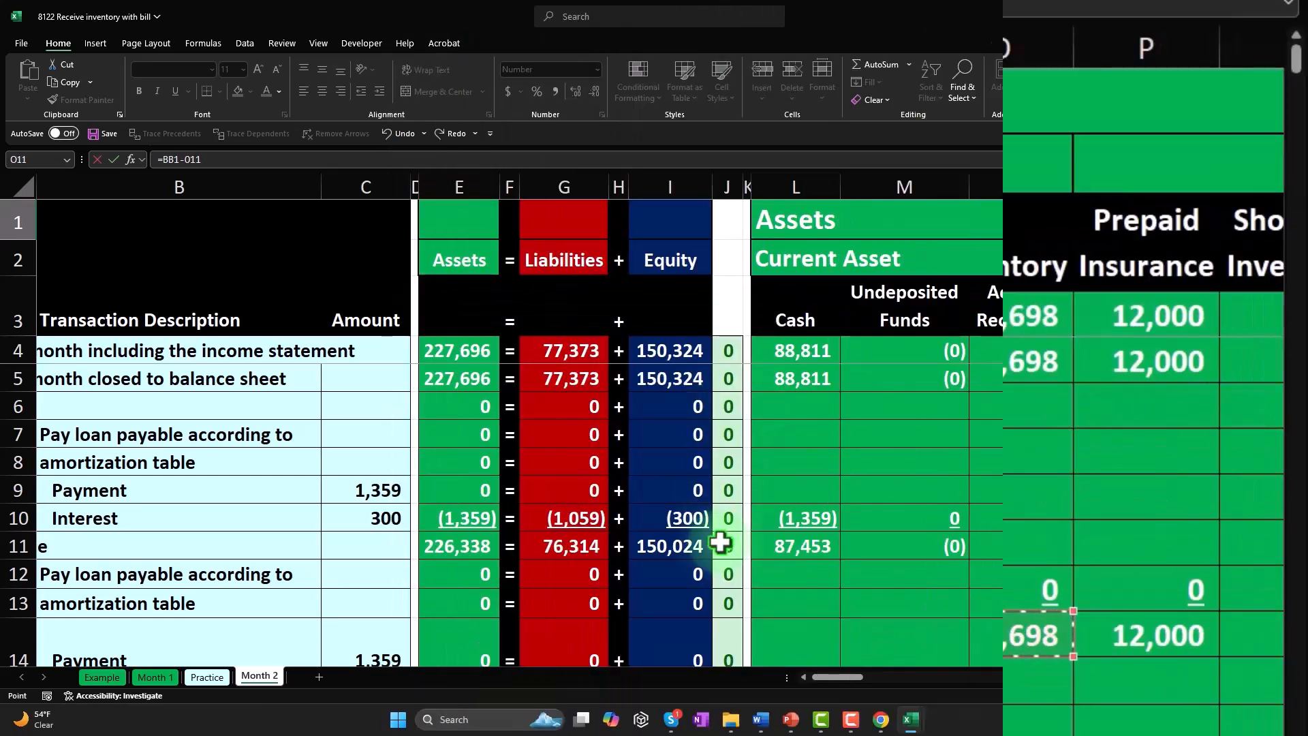
pyautogui.press('Return')
# - Examine the running balances in the Inventory column from row 33 upward to see which row holds the current balance
pyautogui.press('Right')
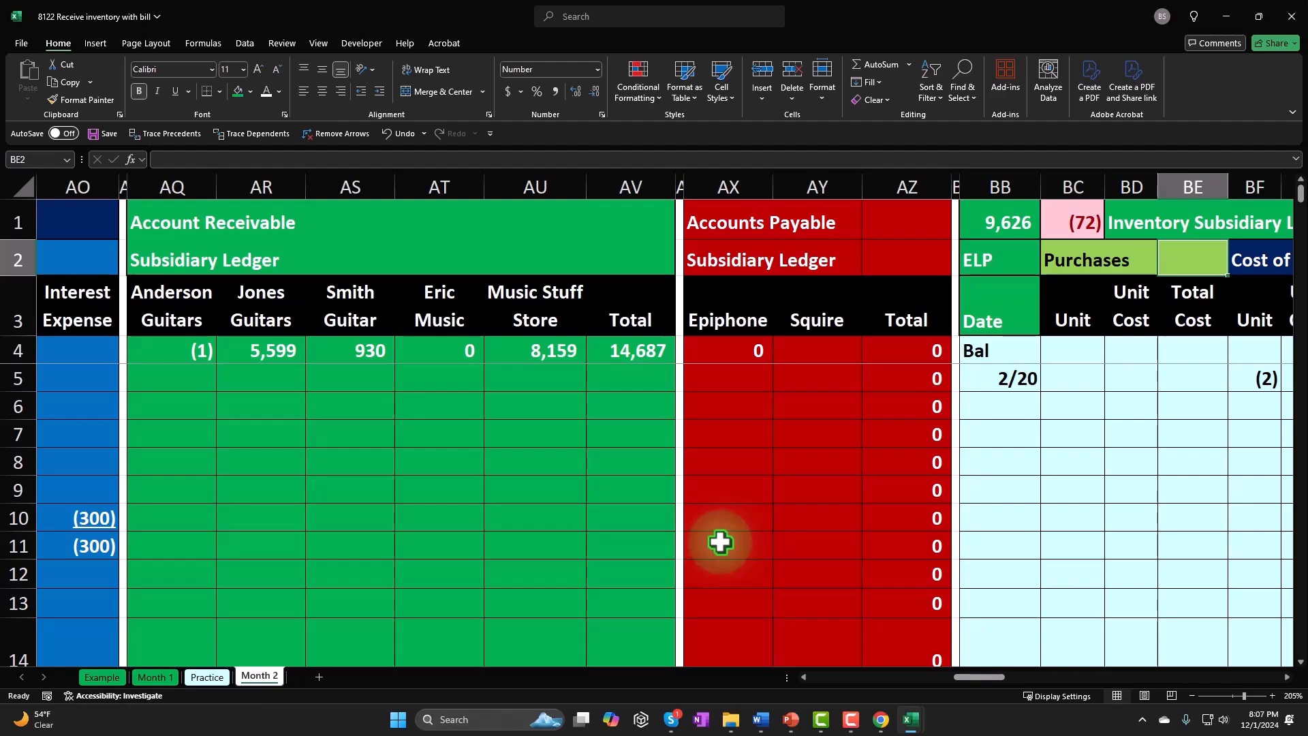
pyautogui.hotkey('ctrl', 'Left')
pyautogui.hotkey('ctrl', 'Left')
pyautogui.hotkey('ctrl', 'Left')
pyautogui.hotkey('ctrl', 'Left')
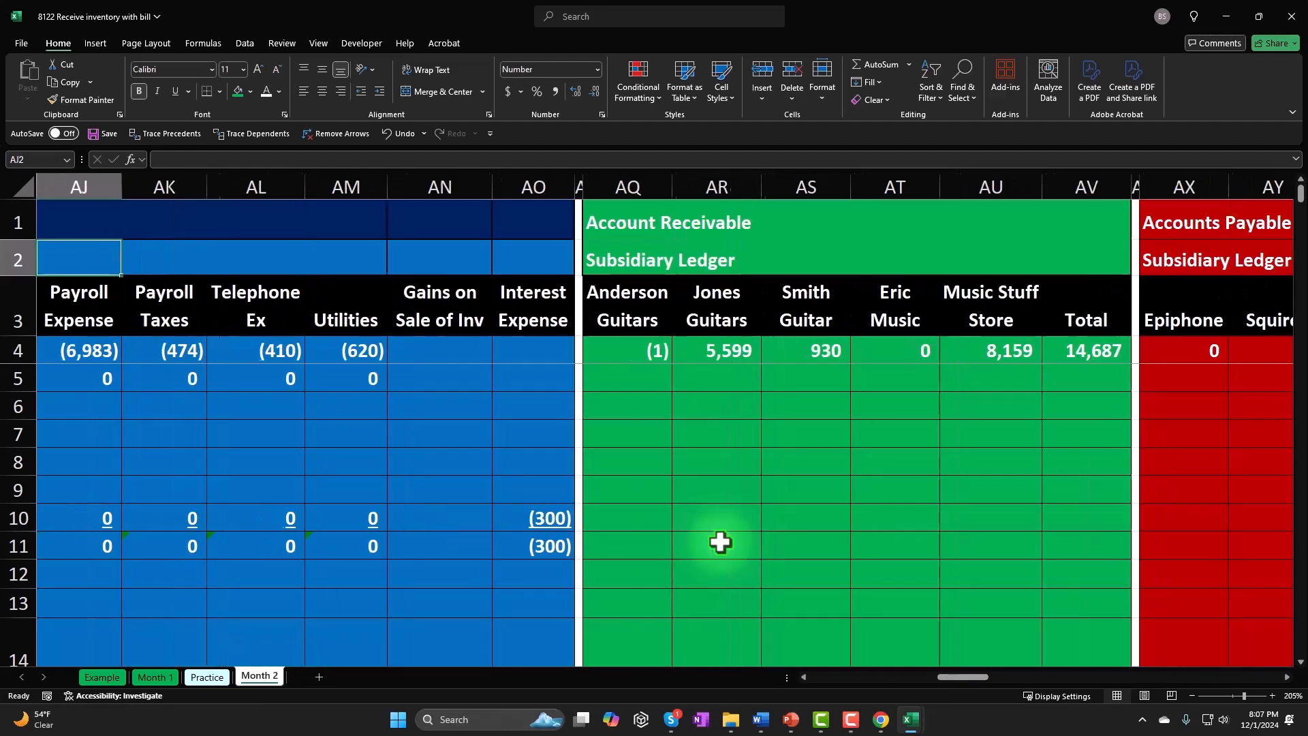
pyautogui.hotkey('ctrl', 'Left')
pyautogui.hotkey('ctrl', 'Left')
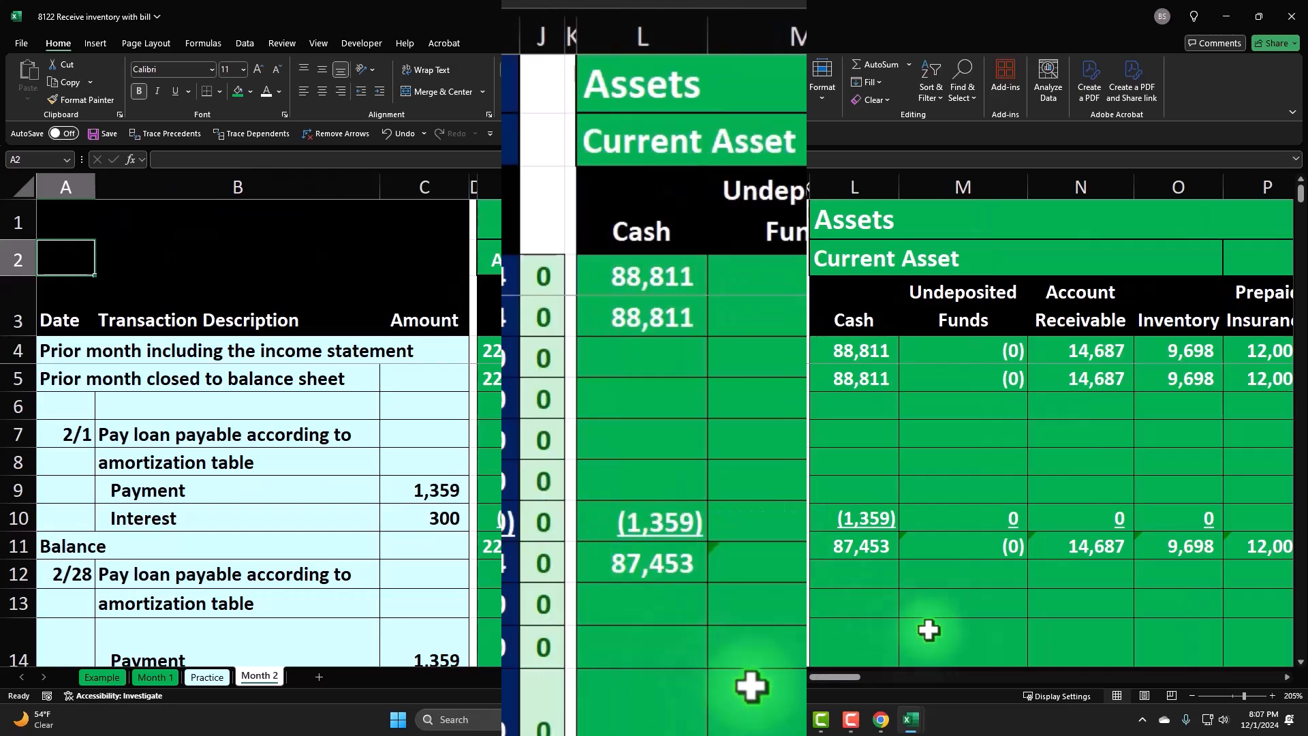
pyautogui.scroll(-8, 1045, 584)
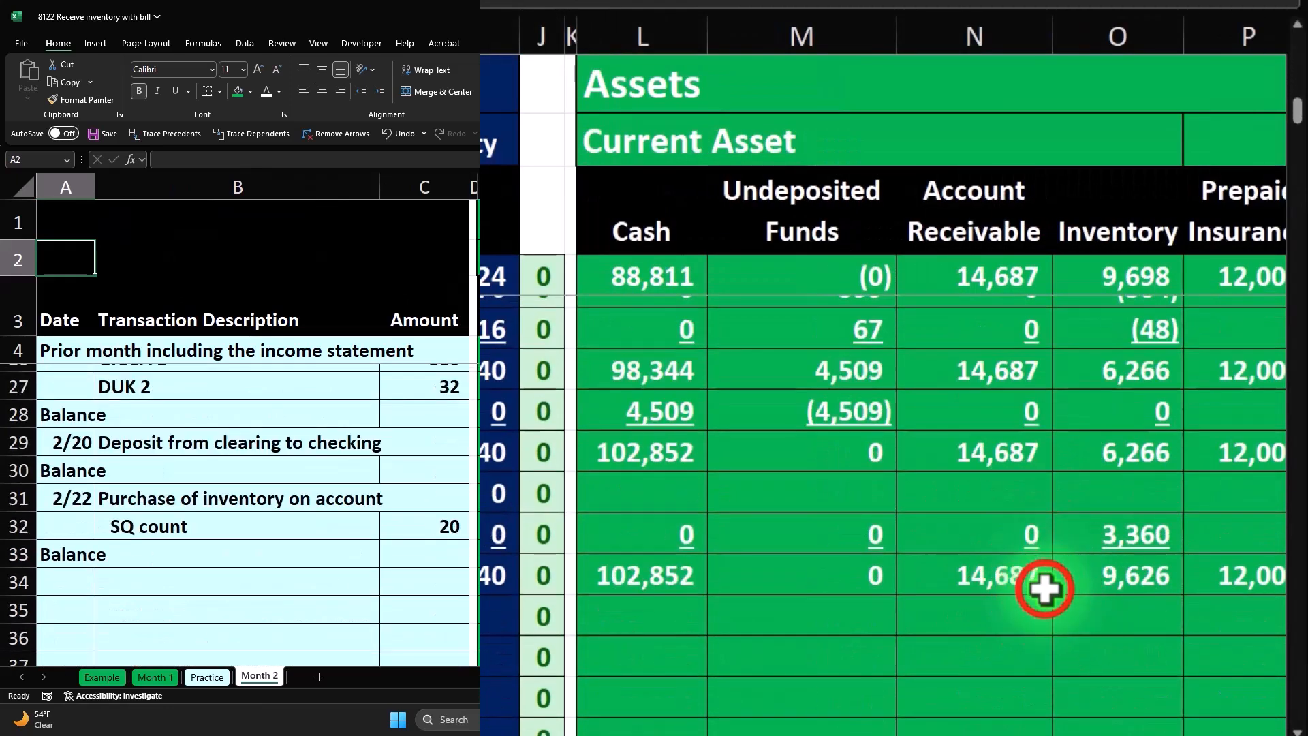
pyautogui.click(1044, 584)
pyautogui.press('Right')
pyautogui.press('Right')
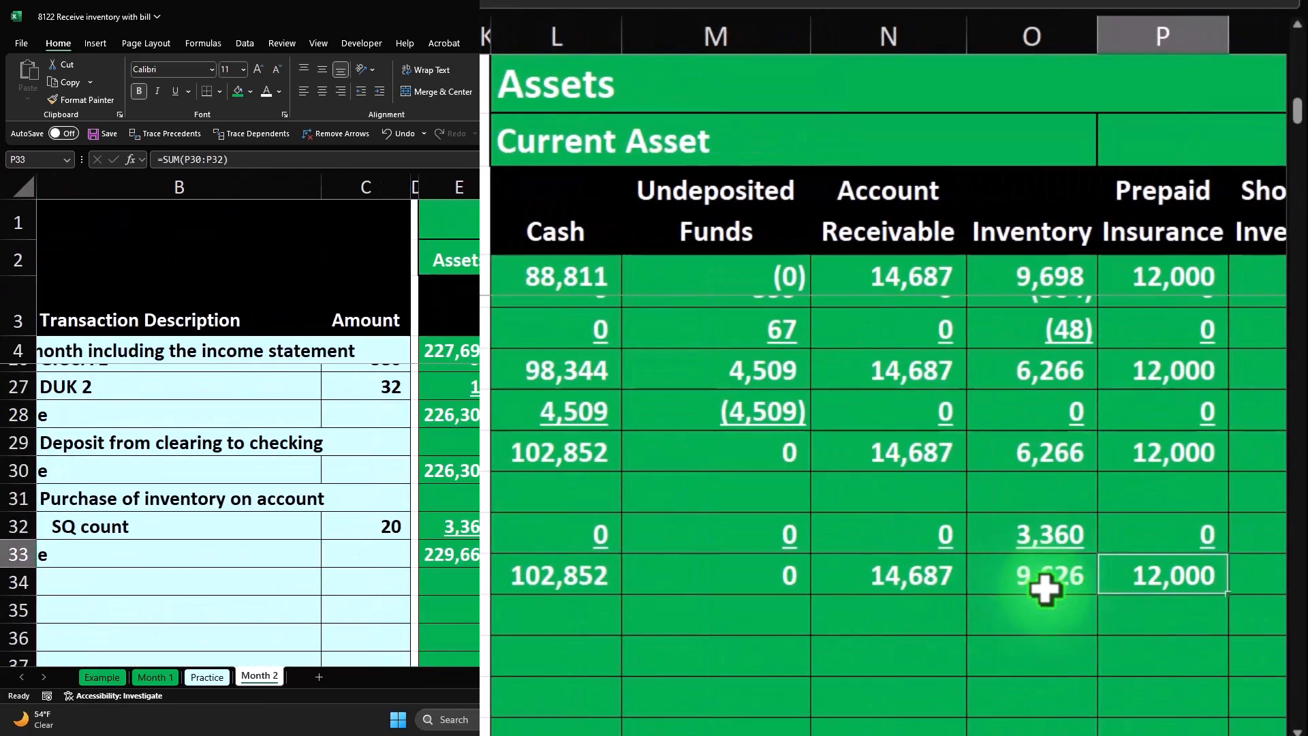
pyautogui.press('Left')
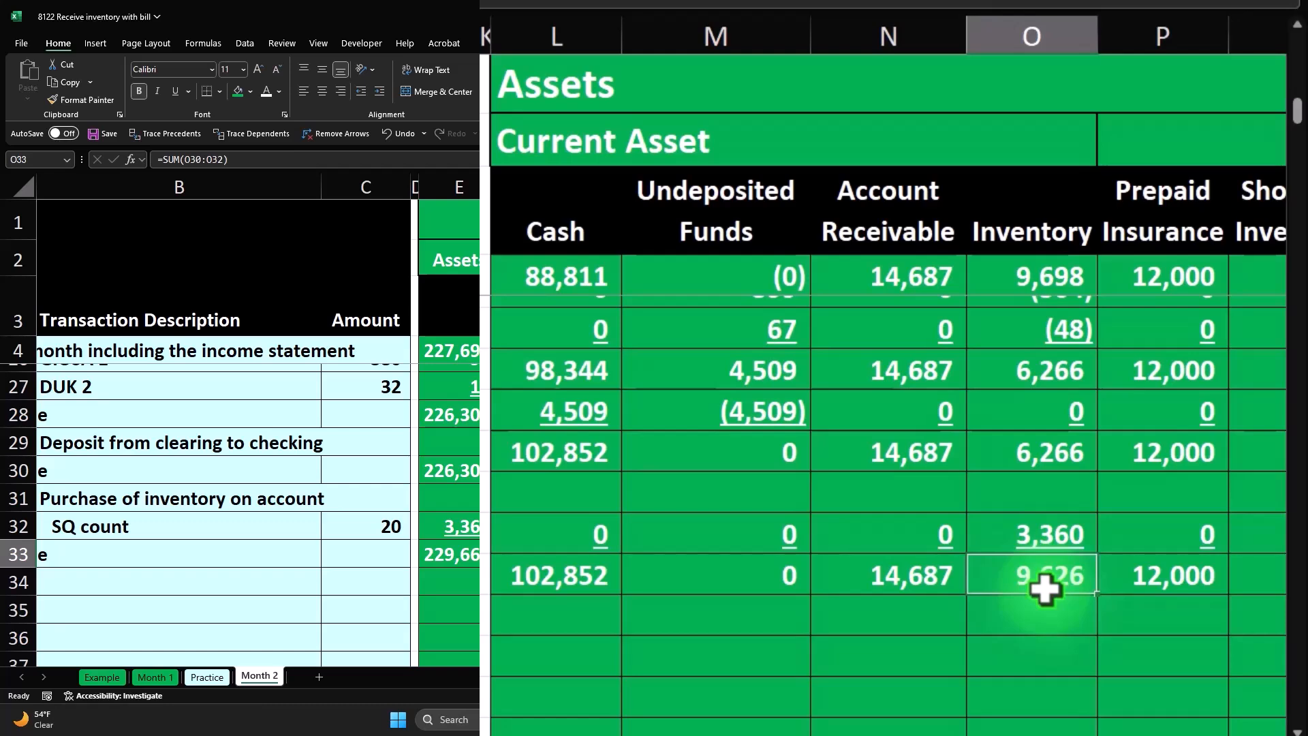
pyautogui.press('Up')
pyautogui.press('Up')
pyautogui.press('Up')
pyautogui.press('Up')
pyautogui.press('Up')
pyautogui.press('Up')
pyautogui.press('Up')
pyautogui.press('Up')
pyautogui.press('Up')
pyautogui.press('Up')
pyautogui.press('Up')
pyautogui.press('Up')
pyautogui.press('Up')
pyautogui.press('Up')
pyautogui.press('Up')
pyautogui.press('Up')
pyautogui.press('Up')
pyautogui.press('Up')
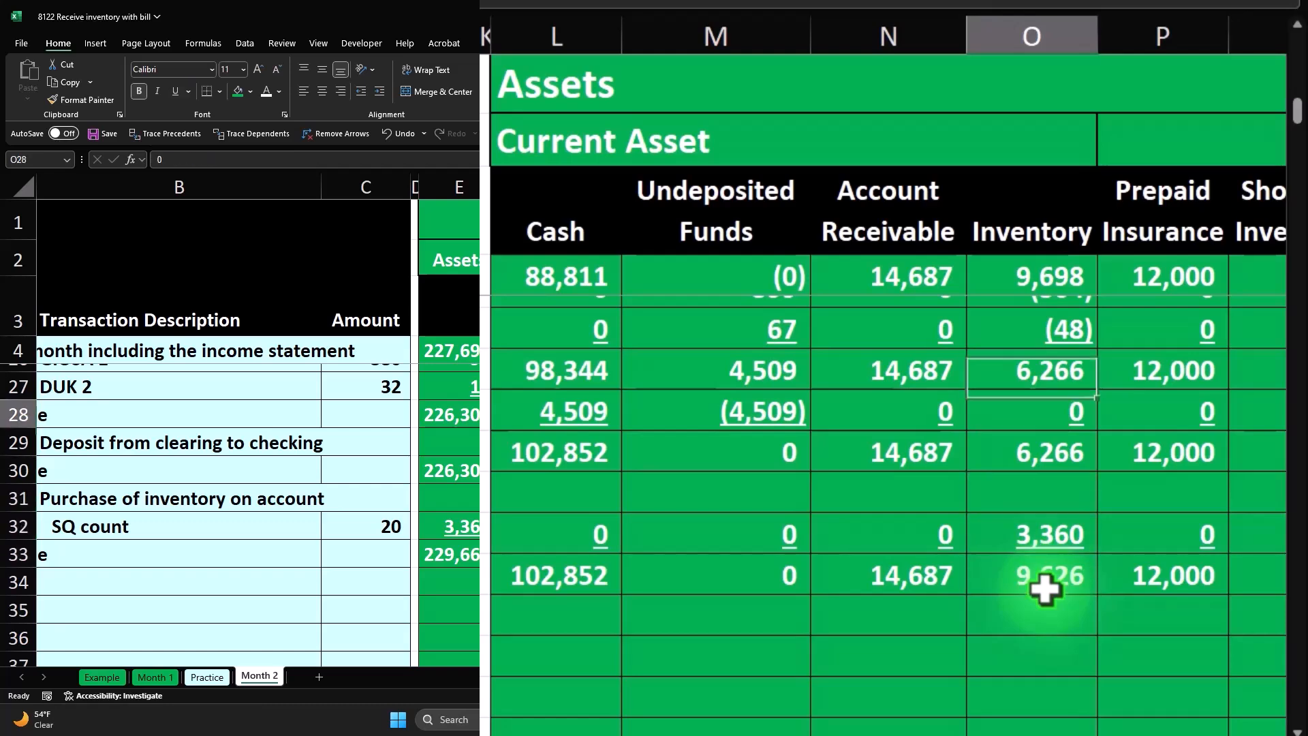
# - Update the inventory subsidiary ledger check formula in BC1 to =BB1-O33 so it uses the current Inventory balance
pyautogui.press('Up')
pyautogui.press('Up')
pyautogui.press('Up')
pyautogui.press('Up')
pyautogui.press('Up')
pyautogui.press('Up')
pyautogui.press('Up')
pyautogui.press('Up')
pyautogui.press('Up')
pyautogui.press('Up')
pyautogui.press('Up')
pyautogui.press('Up')
pyautogui.press('Up')
pyautogui.press('Up')
pyautogui.press('Right')
pyautogui.press('Right')
pyautogui.press('Right')
pyautogui.press('Right')
pyautogui.press('Right')
pyautogui.press('Right')
pyautogui.press('Right')
pyautogui.press('Right')
pyautogui.press('Right')
pyautogui.press('Right')
pyautogui.press('Right')
pyautogui.press('Right')
pyautogui.press('Right')
pyautogui.press('Right')
pyautogui.press('Right')
pyautogui.press('Right')
pyautogui.press('Right')
pyautogui.press('Right')
pyautogui.press('Right')
pyautogui.press('Right')
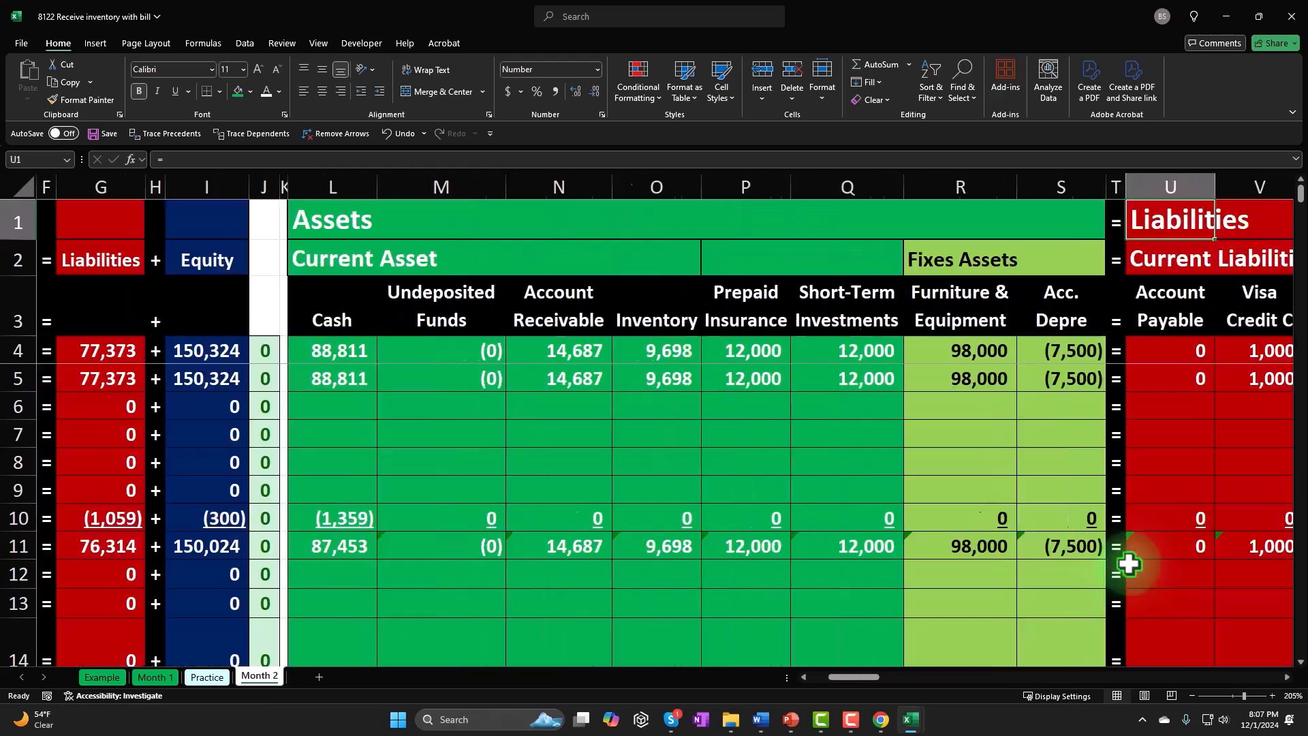
pyautogui.press('Right')
pyautogui.press('Right')
pyautogui.press('Right')
pyautogui.press('Right')
pyautogui.press('Right')
pyautogui.press('Right')
pyautogui.press('Right')
pyautogui.press('Right')
pyautogui.press('Right')
pyautogui.press('Right')
pyautogui.press('Right')
pyautogui.press('Right')
pyautogui.press('Right')
pyautogui.press('Right')
pyautogui.press('Right')
pyautogui.press('Right')
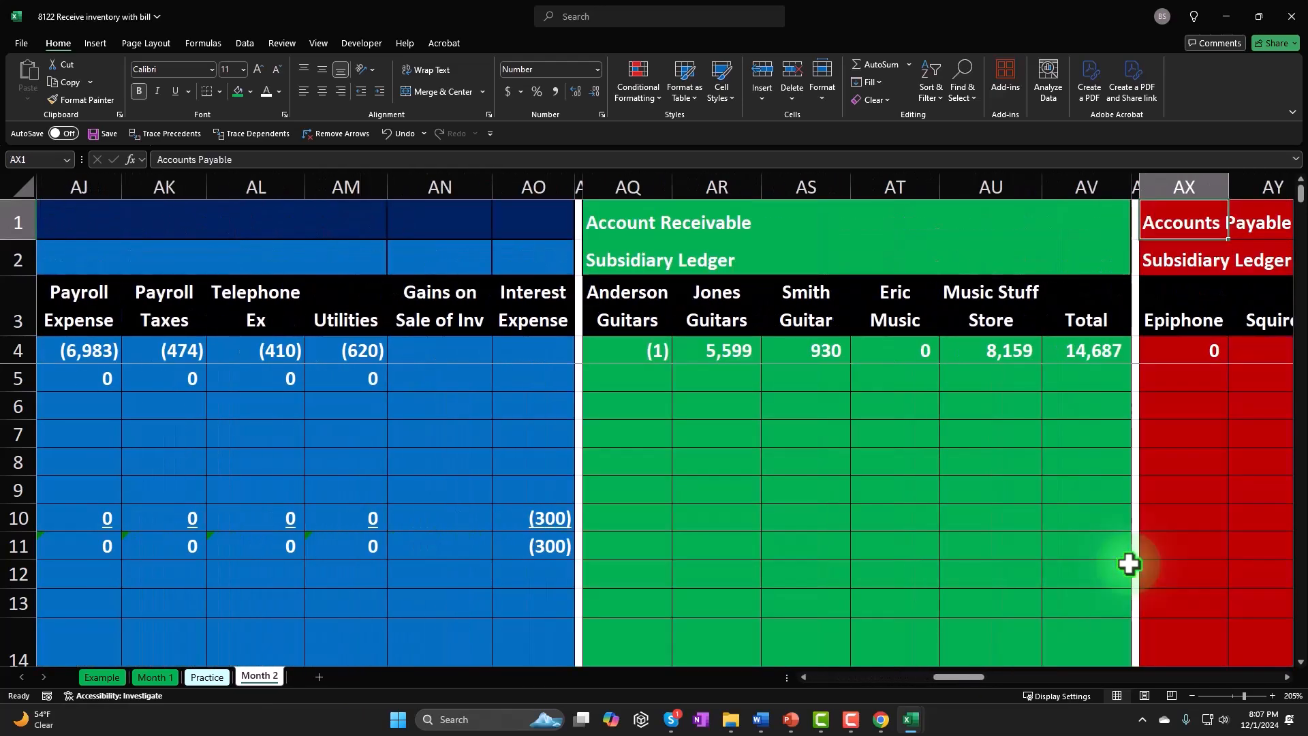
pyautogui.press('Right')
pyautogui.press('Right')
pyautogui.press('Right')
pyautogui.press('Right')
pyautogui.press('Right')
pyautogui.press('Right')
pyautogui.press('Right')
pyautogui.press('Right')
pyautogui.press('Right')
pyautogui.click(899, 217)
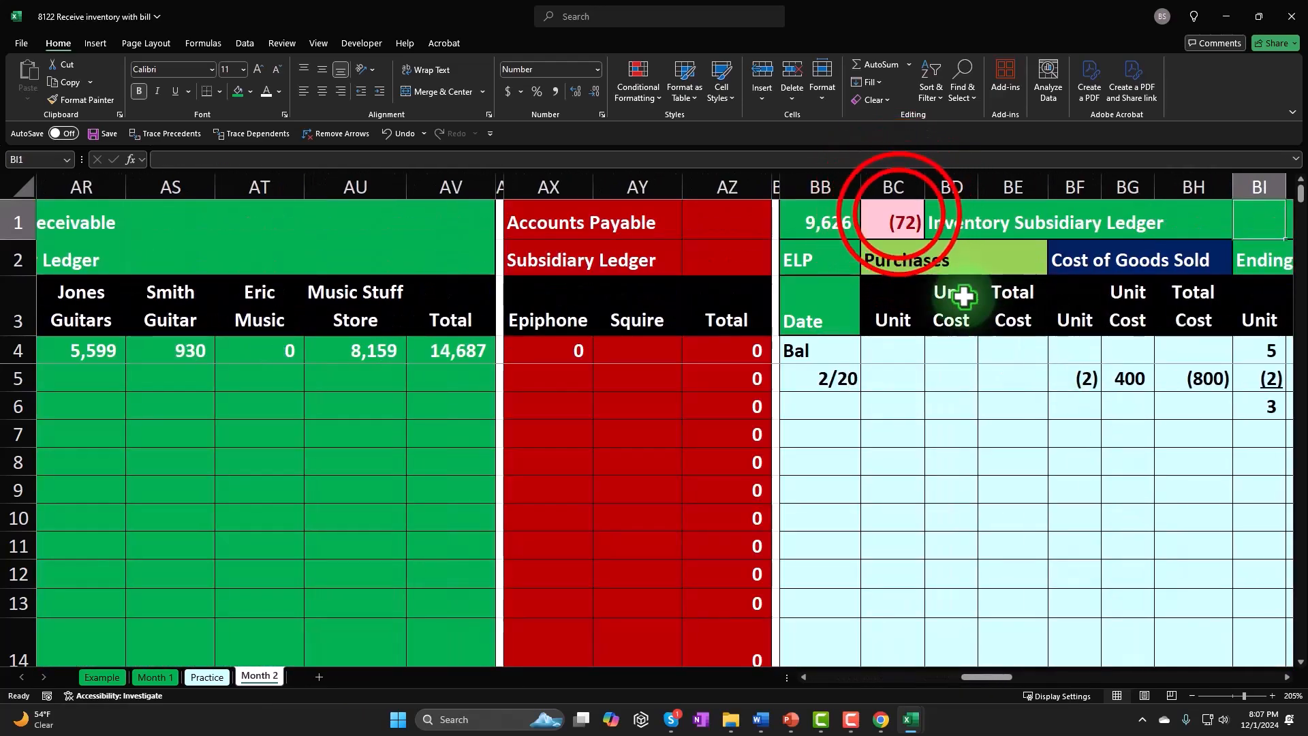
pyautogui.doubleClick(929, 219)
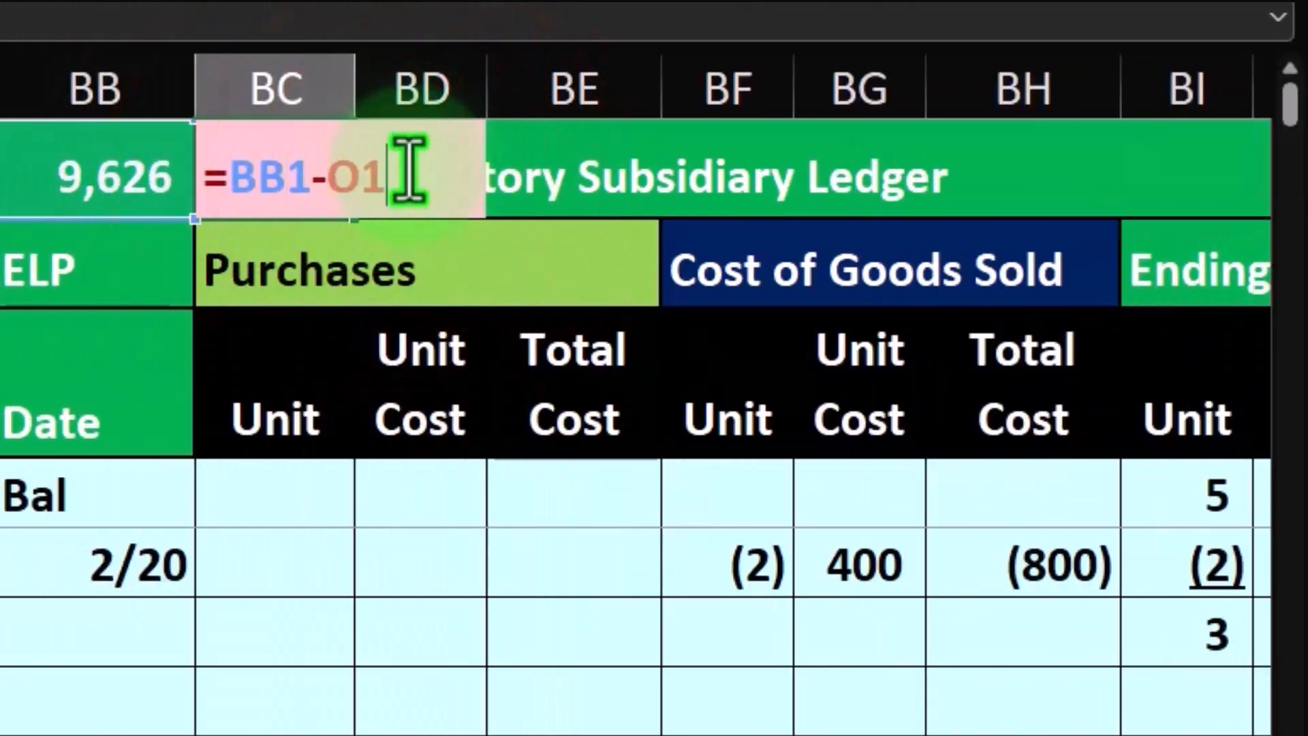
pyautogui.press('BackSpace')
pyautogui.press('BackSpace')
pyautogui.press('BackSpace')
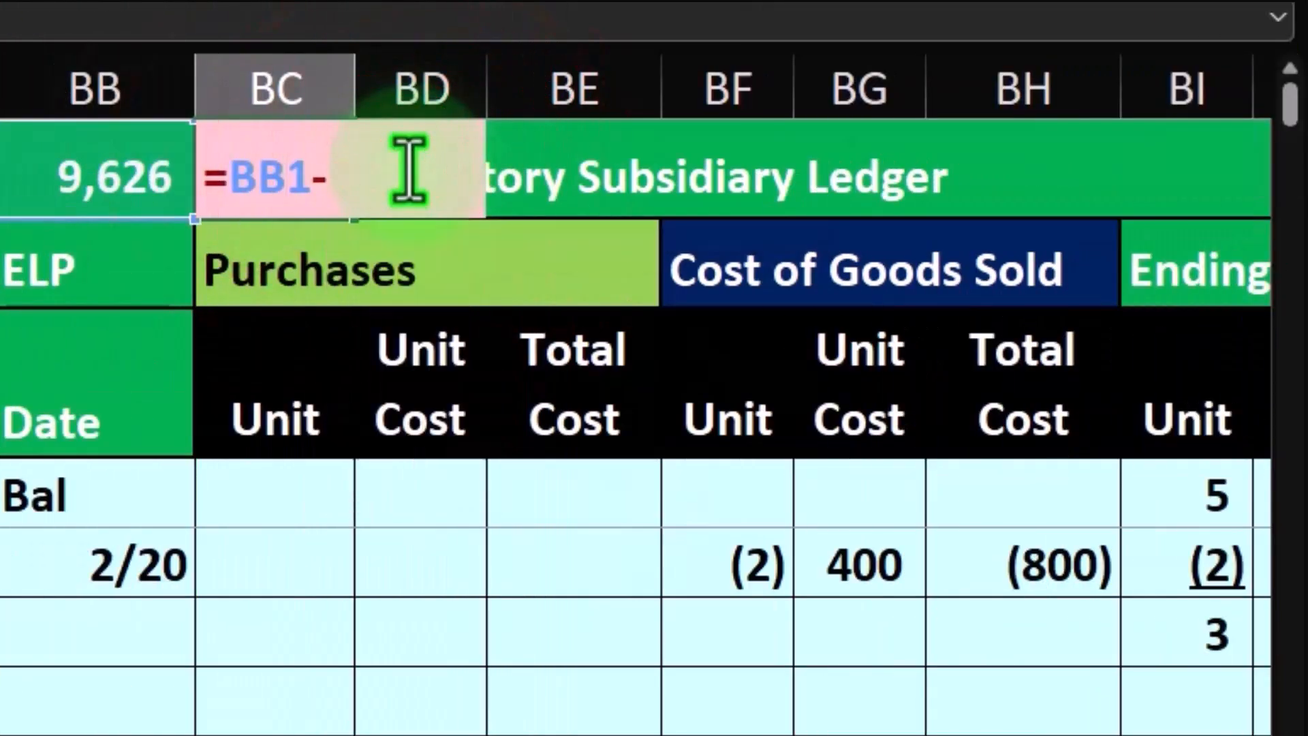
pyautogui.click(308, 591)
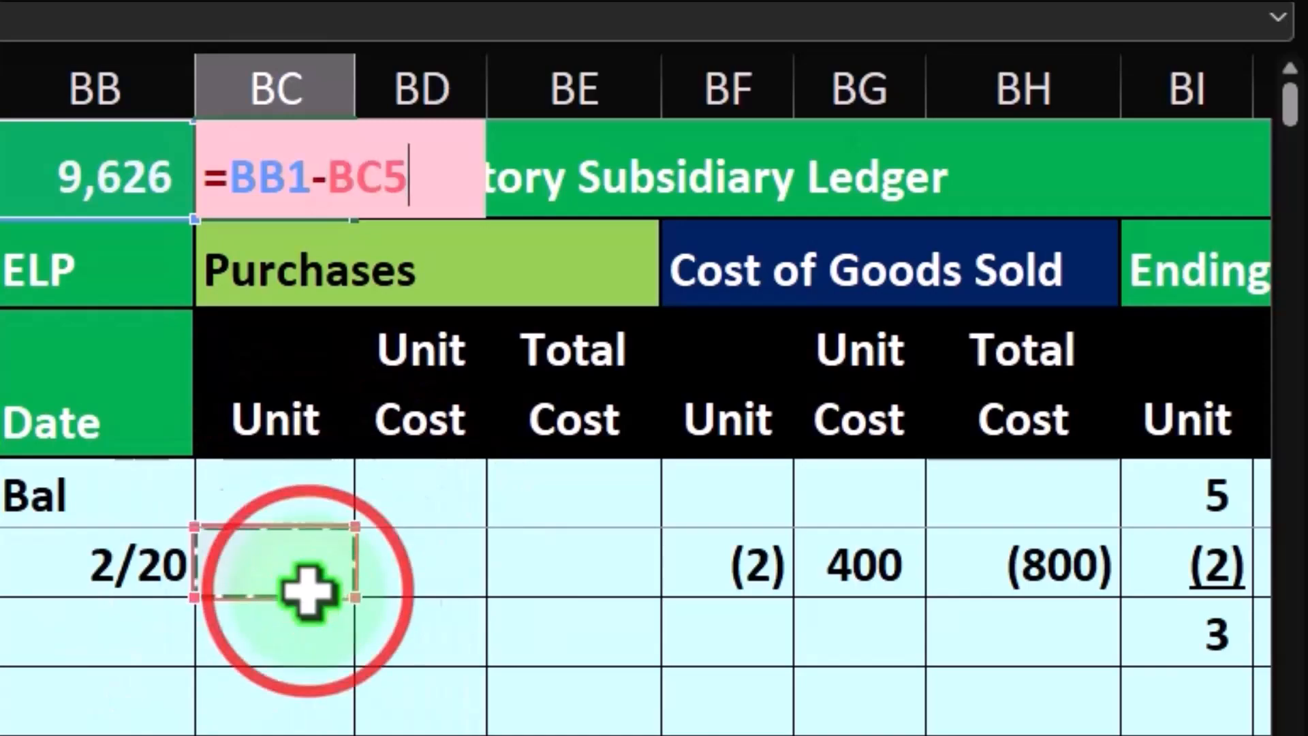
pyautogui.press('Left')
pyautogui.press('Left')
pyautogui.press('Left')
pyautogui.press('Left')
pyautogui.press('Left')
pyautogui.press('Left')
pyautogui.press('Left')
pyautogui.press('Left')
pyautogui.press('Left')
pyautogui.press('Left')
pyautogui.press('Left')
pyautogui.press('Left')
pyautogui.press('Left')
pyautogui.press('Left')
pyautogui.press('Left')
pyautogui.press('Left')
pyautogui.press('Left')
pyautogui.press('Left')
pyautogui.press('Left')
pyautogui.press('Left')
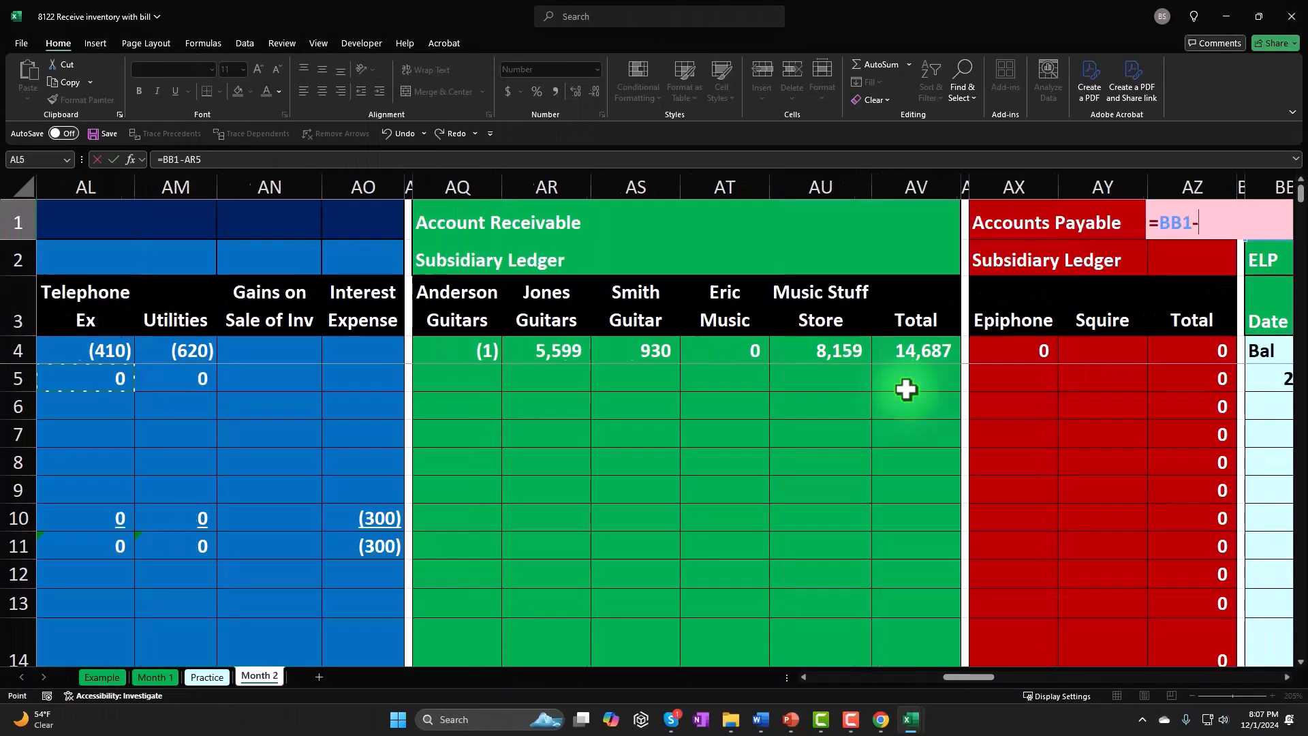
pyautogui.press('Left')
pyautogui.press('Left')
pyautogui.press('Left')
pyautogui.press('Left')
pyautogui.press('Left')
pyautogui.press('Left')
pyautogui.press('Left')
pyautogui.press('Left')
pyautogui.press('Left')
pyautogui.press('Left')
pyautogui.press('Left')
pyautogui.press('Left')
pyautogui.press('Left')
pyautogui.press('Left')
pyautogui.press('Left')
pyautogui.press('Left')
pyautogui.press('Left')
pyautogui.press('Left')
pyautogui.press('Left')
pyautogui.press('Left')
pyautogui.press('Down')
pyautogui.press('Down')
pyautogui.press('Down')
pyautogui.press('Down')
pyautogui.press('Down')
pyautogui.press('Down')
pyautogui.press('Down')
pyautogui.press('Down')
pyautogui.press('Down')
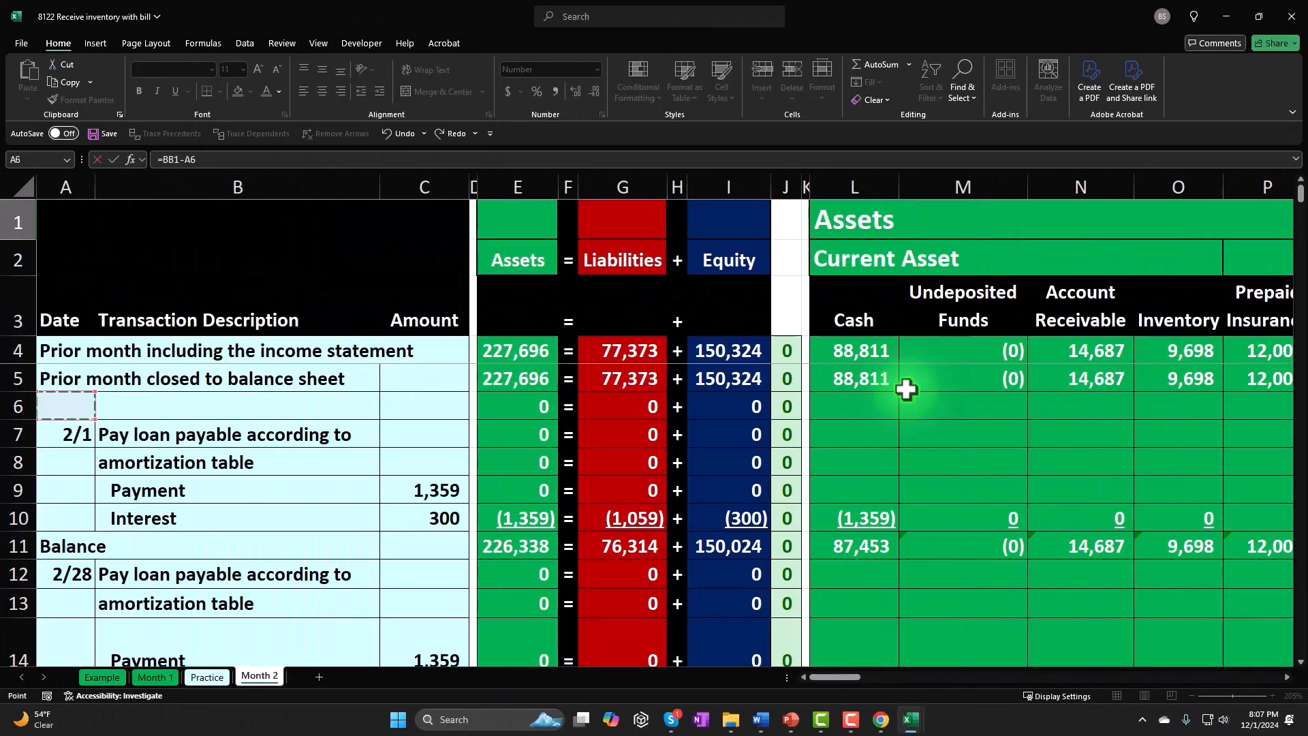
pyautogui.press('Down')
pyautogui.press('Down')
pyautogui.press('Down')
pyautogui.press('Down')
pyautogui.press('Down')
pyautogui.press('Down')
pyautogui.press('Down')
pyautogui.press('Down')
pyautogui.press('Down')
pyautogui.press('Down')
pyautogui.press('Down')
pyautogui.press('Down')
pyautogui.press('Down')
pyautogui.press('Down')
pyautogui.press('Down')
pyautogui.press('Down')
pyautogui.press('Down')
pyautogui.press('Down')
pyautogui.press('Down')
pyautogui.press('Down')
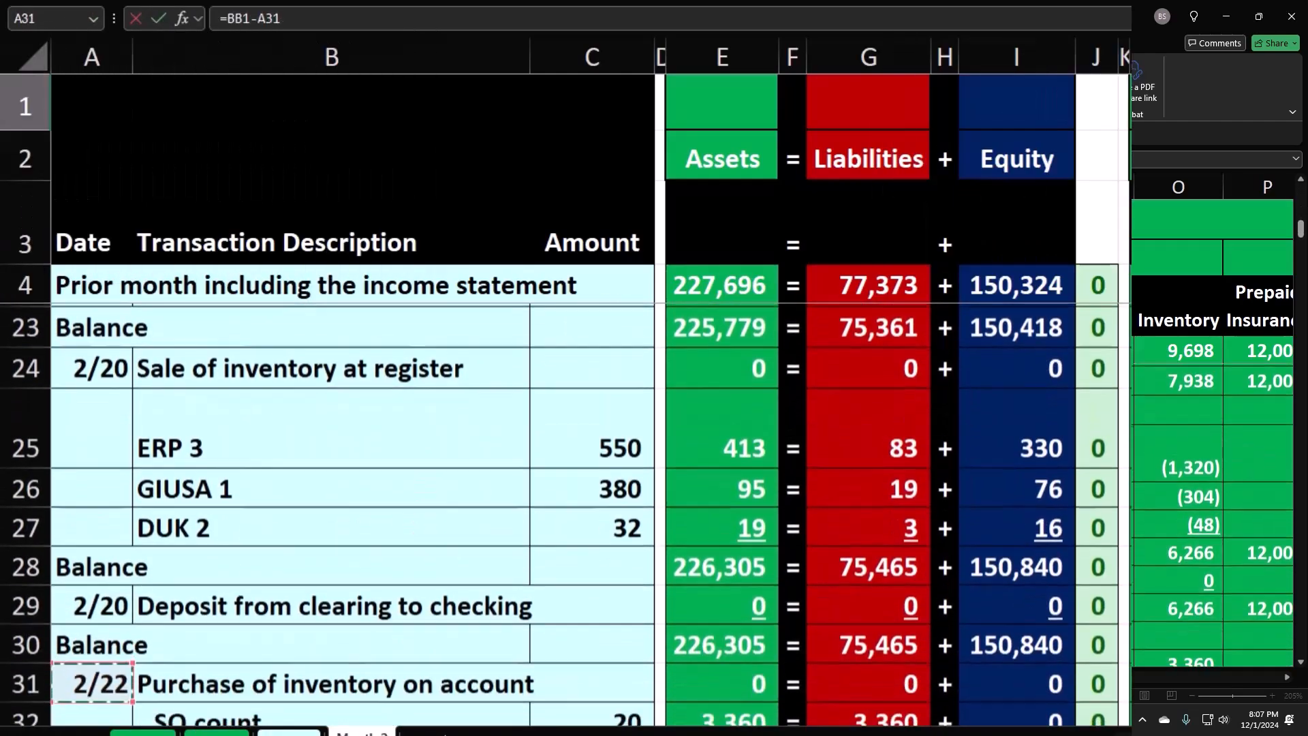
pyautogui.press('Down')
pyautogui.press('Down')
pyautogui.press('Down')
pyautogui.press('Down')
pyautogui.press('Down')
pyautogui.press('Down')
pyautogui.press('Down')
pyautogui.press('Up')
pyautogui.press('Up')
pyautogui.press('Up')
pyautogui.press('Up')
pyautogui.press('Up')
pyautogui.press('Up')
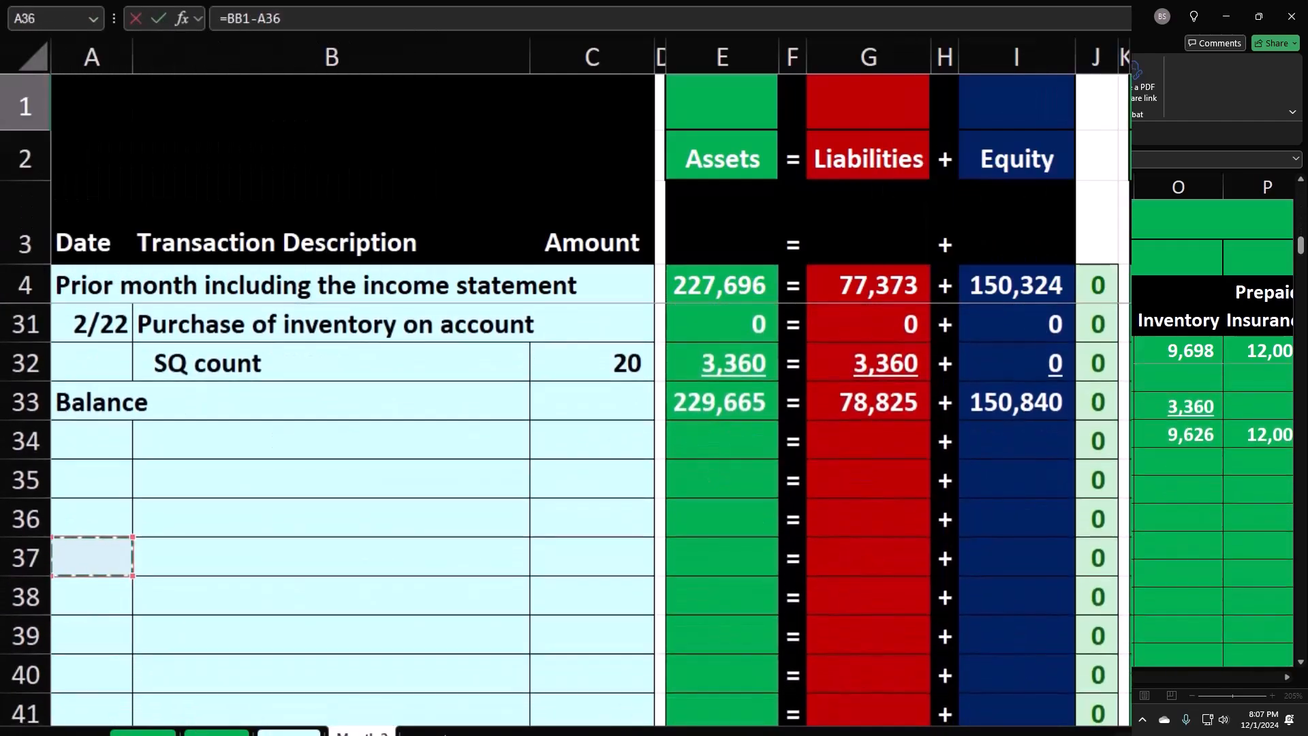
pyautogui.press('Up')
pyautogui.press('Right')
pyautogui.press('Right')
pyautogui.press('Right')
pyautogui.press('Right')
pyautogui.press('Right')
pyautogui.press('Right')
pyautogui.press('Right')
pyautogui.press('Right')
pyautogui.press('Right')
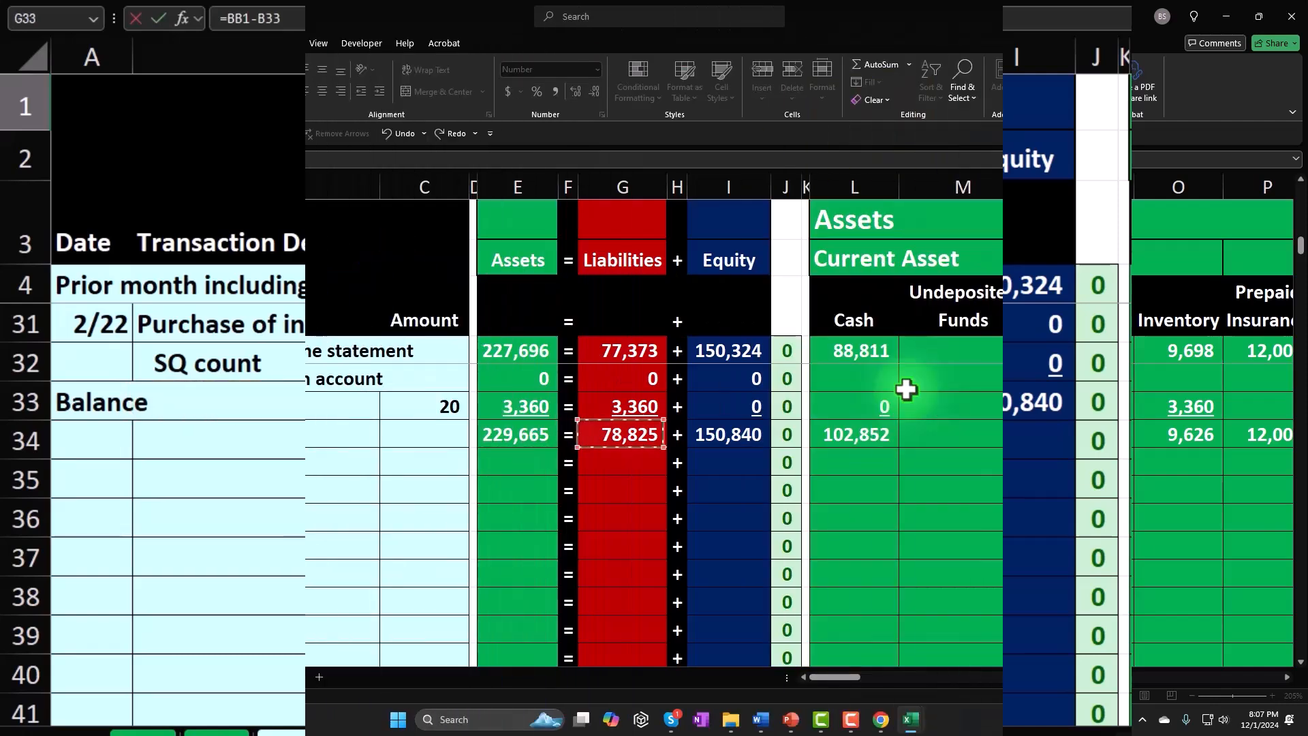
pyautogui.press('Right')
pyautogui.press('Right')
pyautogui.press('Right')
pyautogui.press('Right')
pyautogui.press('Right')
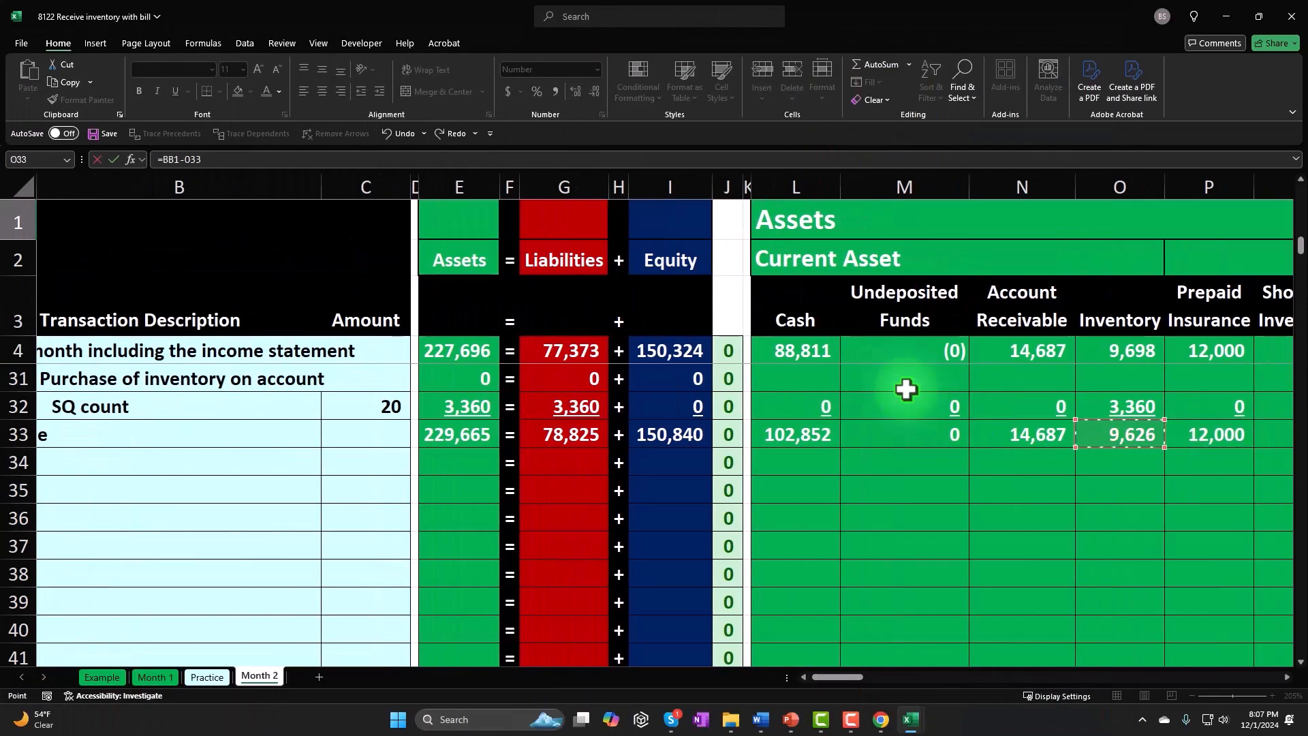
pyautogui.press('Return')
# - Check the inventory ledger difference in BC1 and trace it back to the Inventory balance in O33
pyautogui.press('Right')
pyautogui.press('Right')
pyautogui.press('Right')
pyautogui.press('Right')
pyautogui.press('Right')
pyautogui.press('Left')
pyautogui.press('Left')
pyautogui.press('Left')
pyautogui.press('Left')
pyautogui.press('Up')
pyautogui.press('Left')
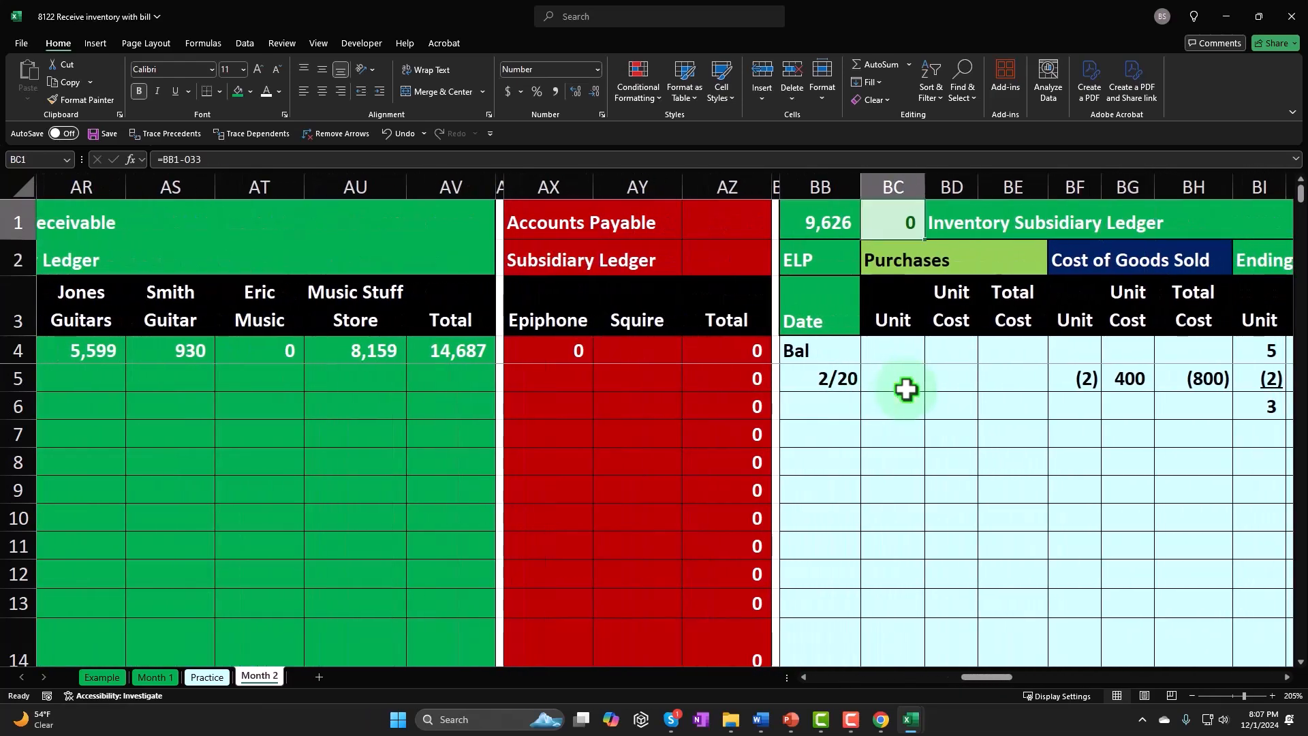
pyautogui.press('Left')
pyautogui.press('Left')
pyautogui.press('Left')
pyautogui.press('Left')
pyautogui.press('Left')
pyautogui.press('Left')
pyautogui.press('Left')
pyautogui.press('Left')
pyautogui.press('Left')
pyautogui.press('Left')
pyautogui.press('Left')
pyautogui.press('Left')
pyautogui.press('Left')
pyautogui.press('Left')
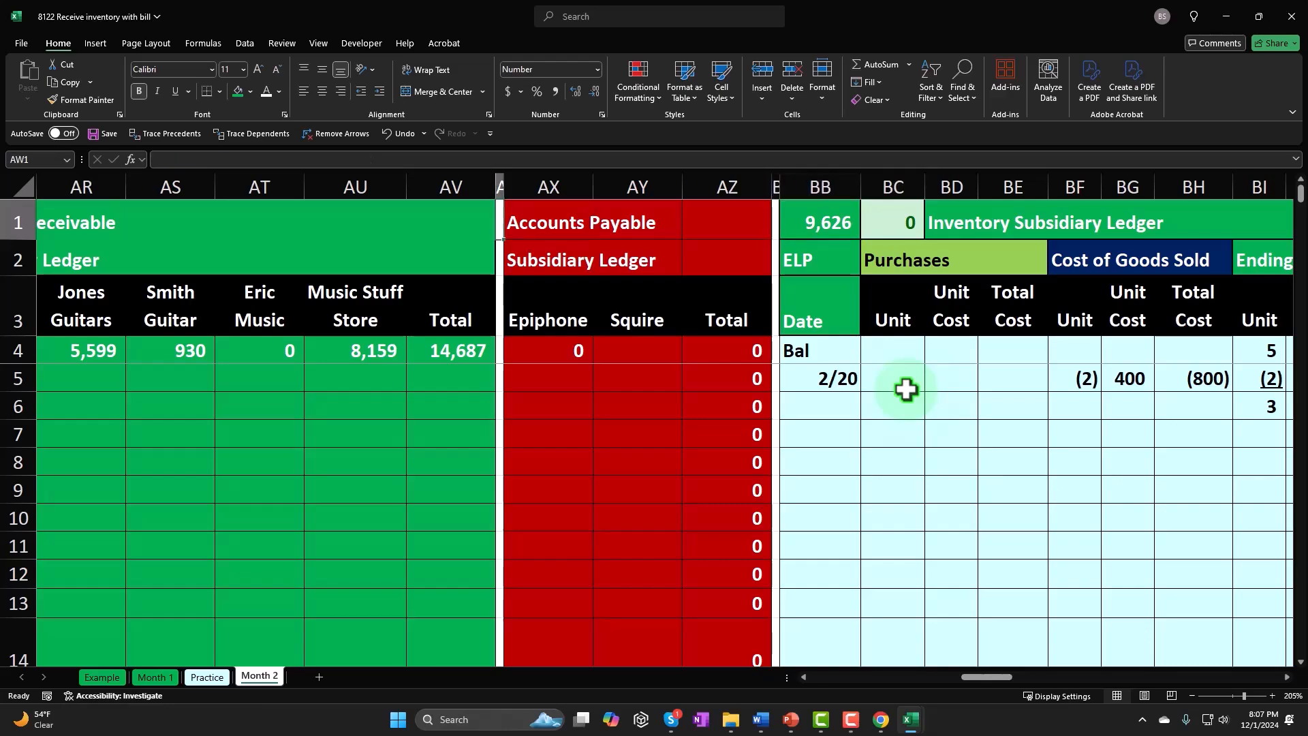
pyautogui.press('Left')
pyautogui.press('Left')
pyautogui.press('Left')
pyautogui.press('Left')
pyautogui.press('Left')
pyautogui.press('Left')
pyautogui.press('Left')
pyautogui.press('Left')
pyautogui.press('Left')
pyautogui.press('Left')
pyautogui.press('Left')
pyautogui.press('Left')
pyautogui.press('Left')
pyautogui.press('Left')
pyautogui.press('Left')
pyautogui.press('Left')
pyautogui.press('Left')
pyautogui.press('Left')
pyautogui.press('Left')
pyautogui.press('Left')
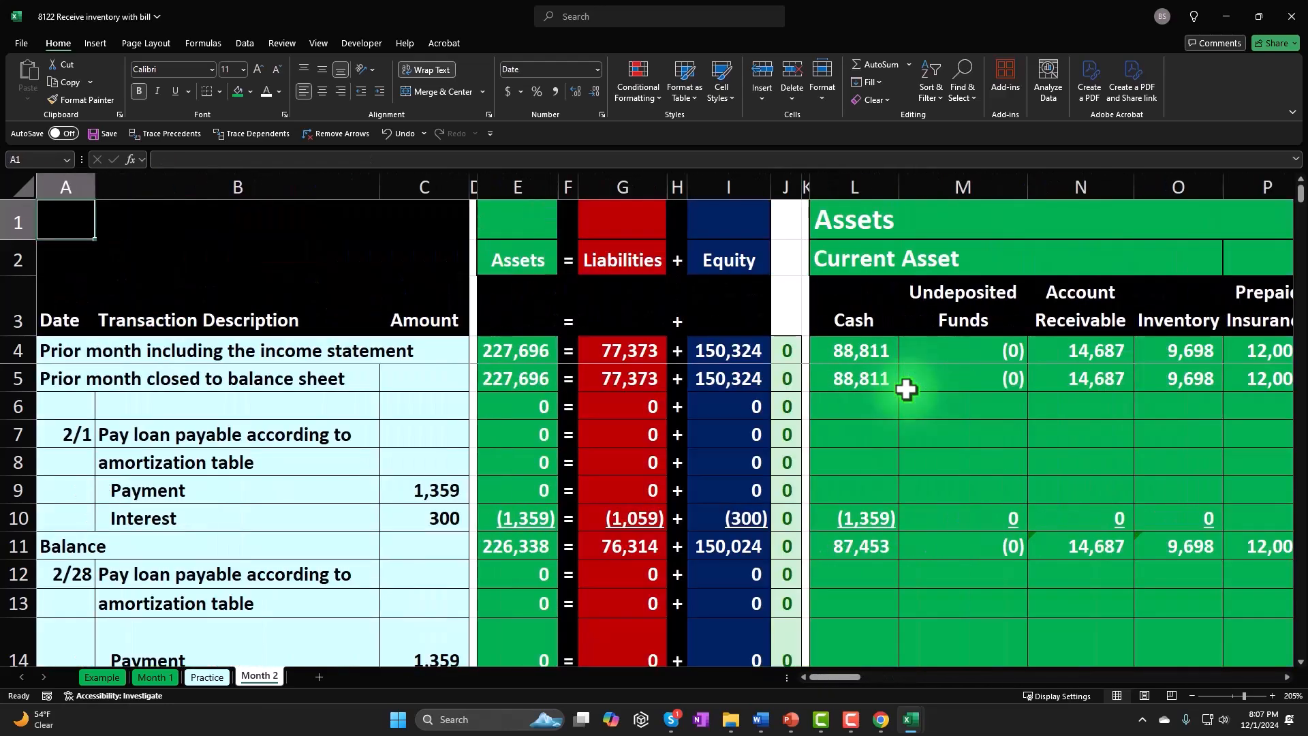
pyautogui.scroll(-6, 913, 576)
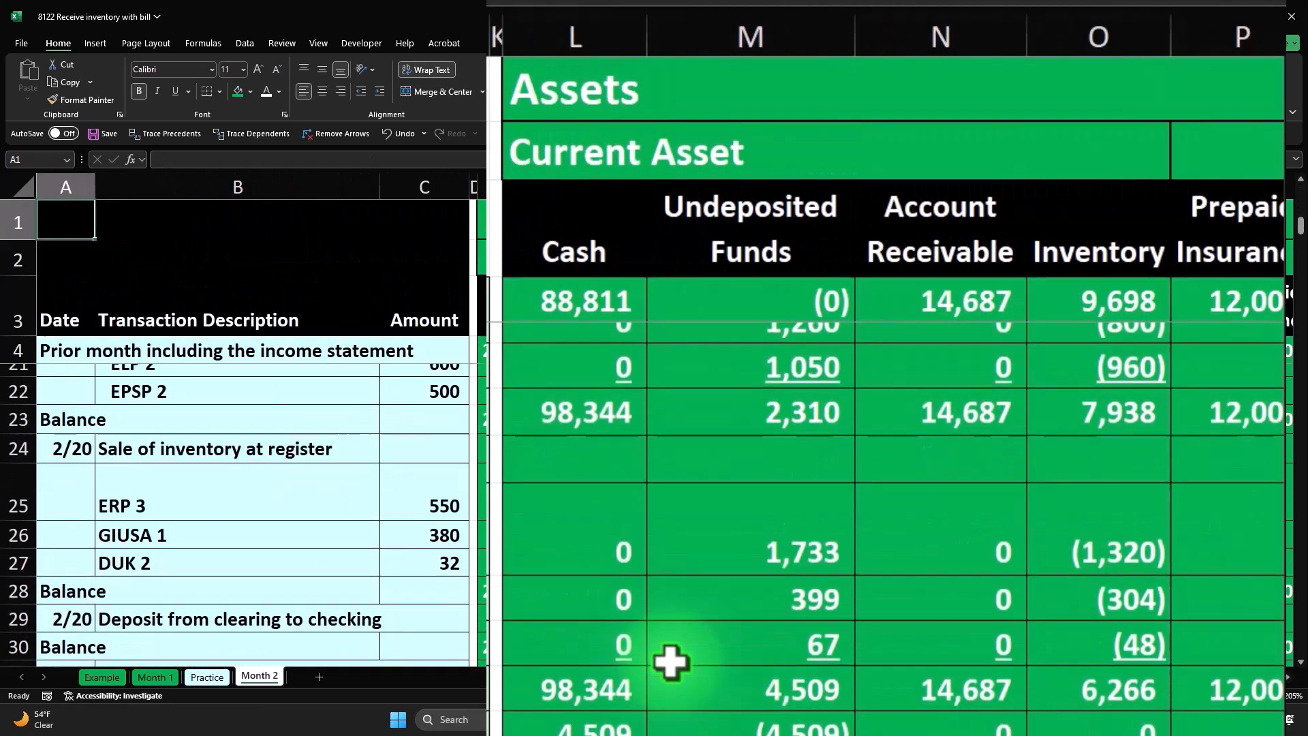
pyautogui.scroll(-3, 671, 661)
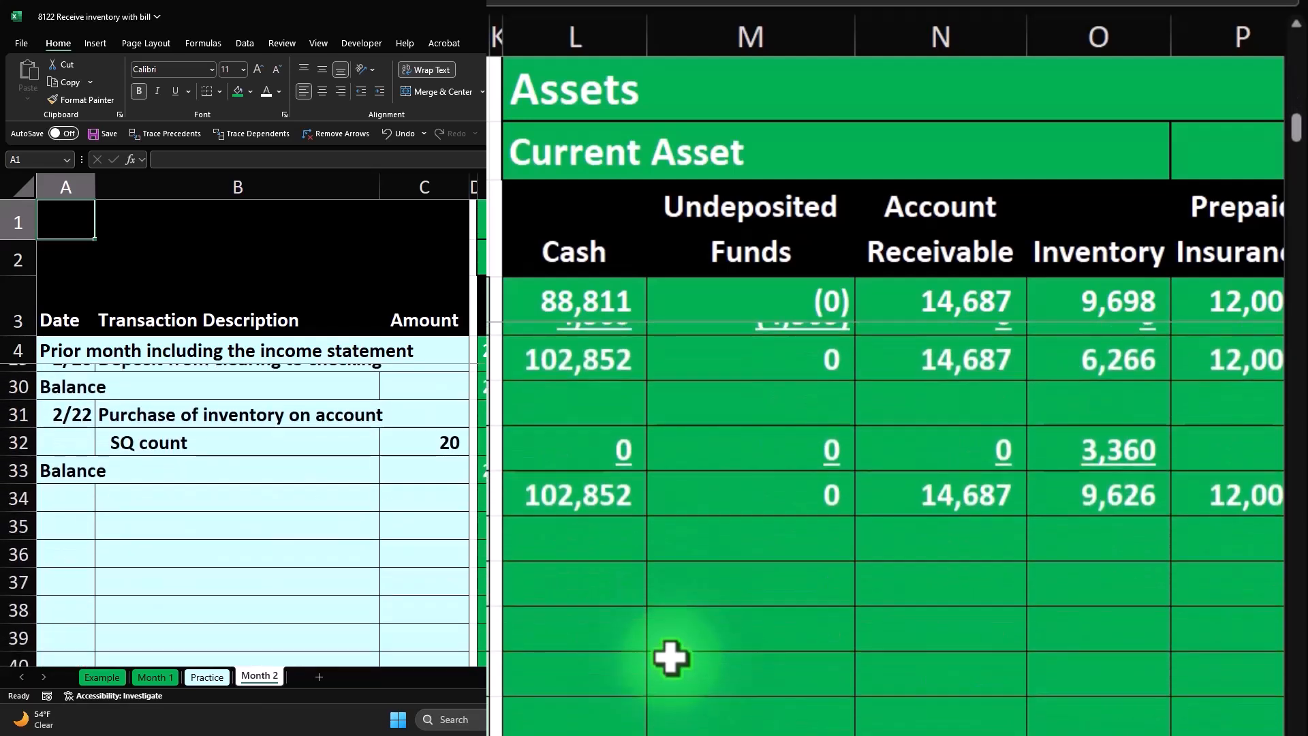
pyautogui.click(1133, 511)
pyautogui.click(1160, 477)
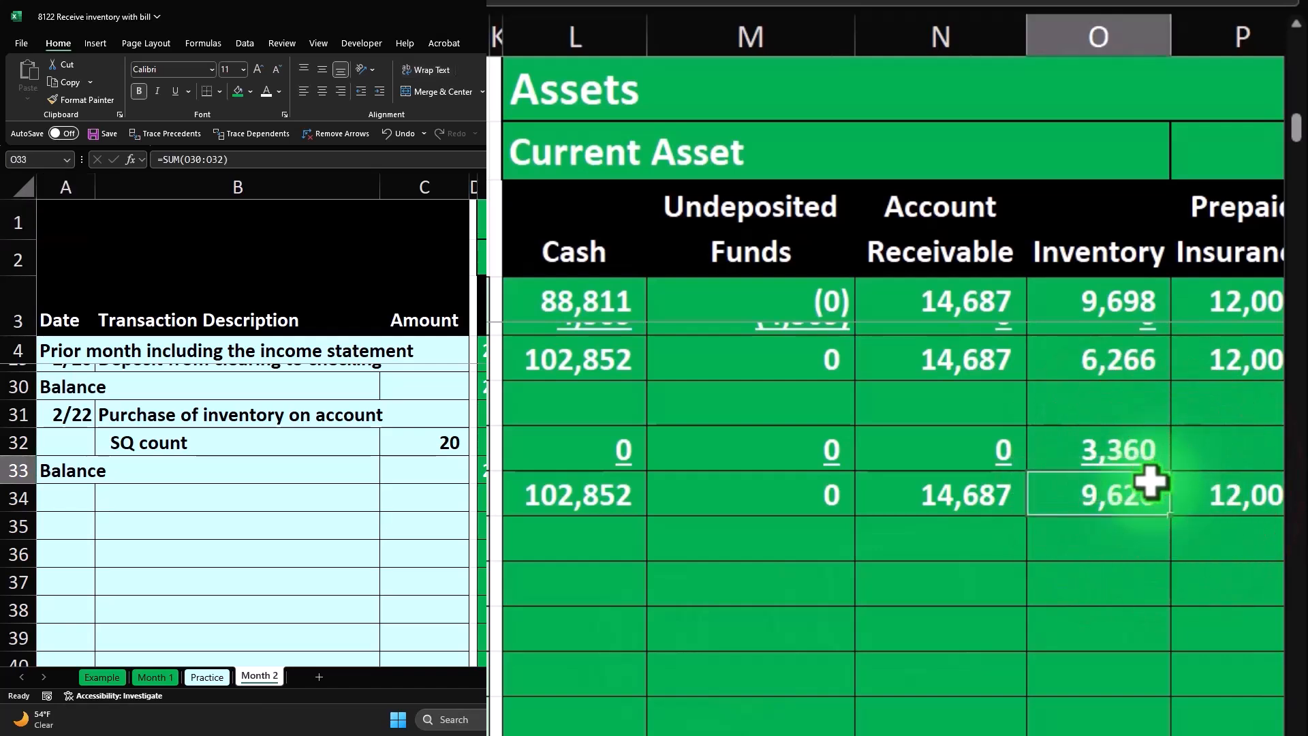
# - Review row 33, sum its Income Statement amounts from Sales to Interest Expense together with row 4's, and return to the transaction columns
pyautogui.click(850, 677)
pyautogui.moveTo(851, 680); pyautogui.dragTo(878, 683)
pyautogui.moveTo(877, 684); pyautogui.dragTo(881, 683)
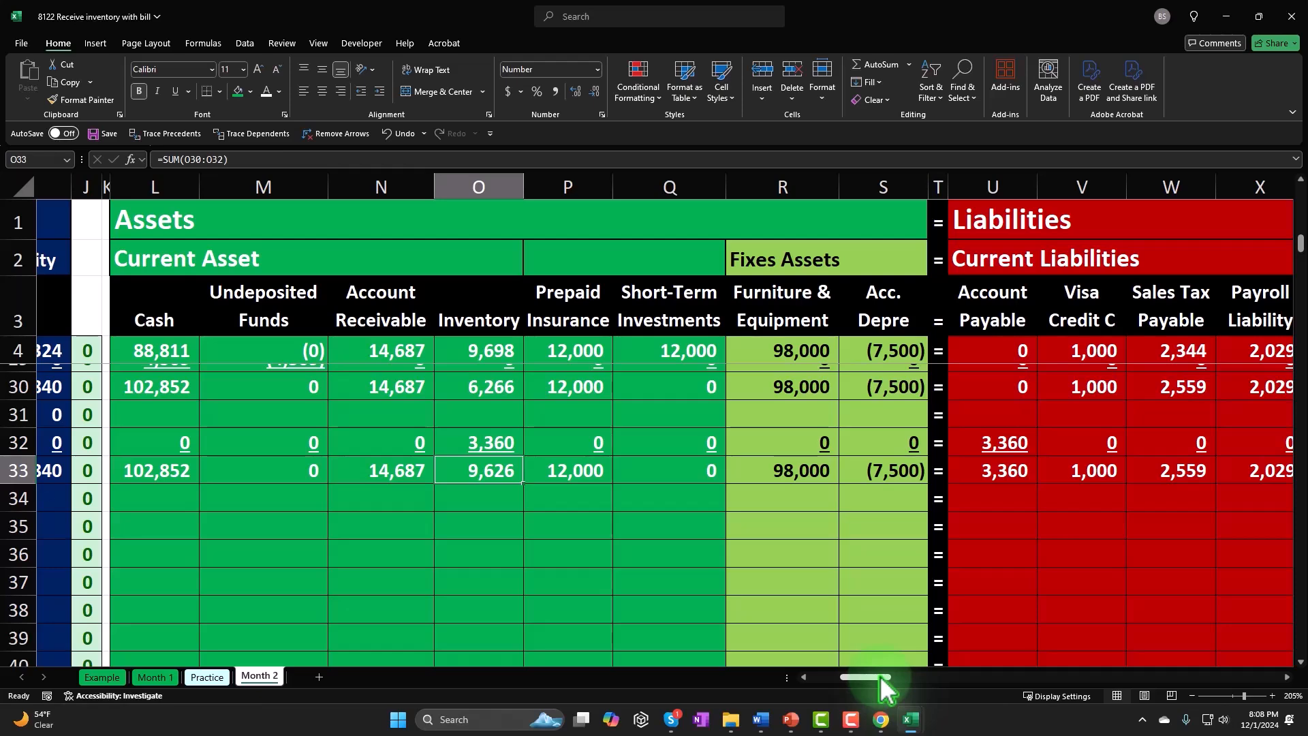
pyautogui.moveTo(883, 683); pyautogui.dragTo(945, 687)
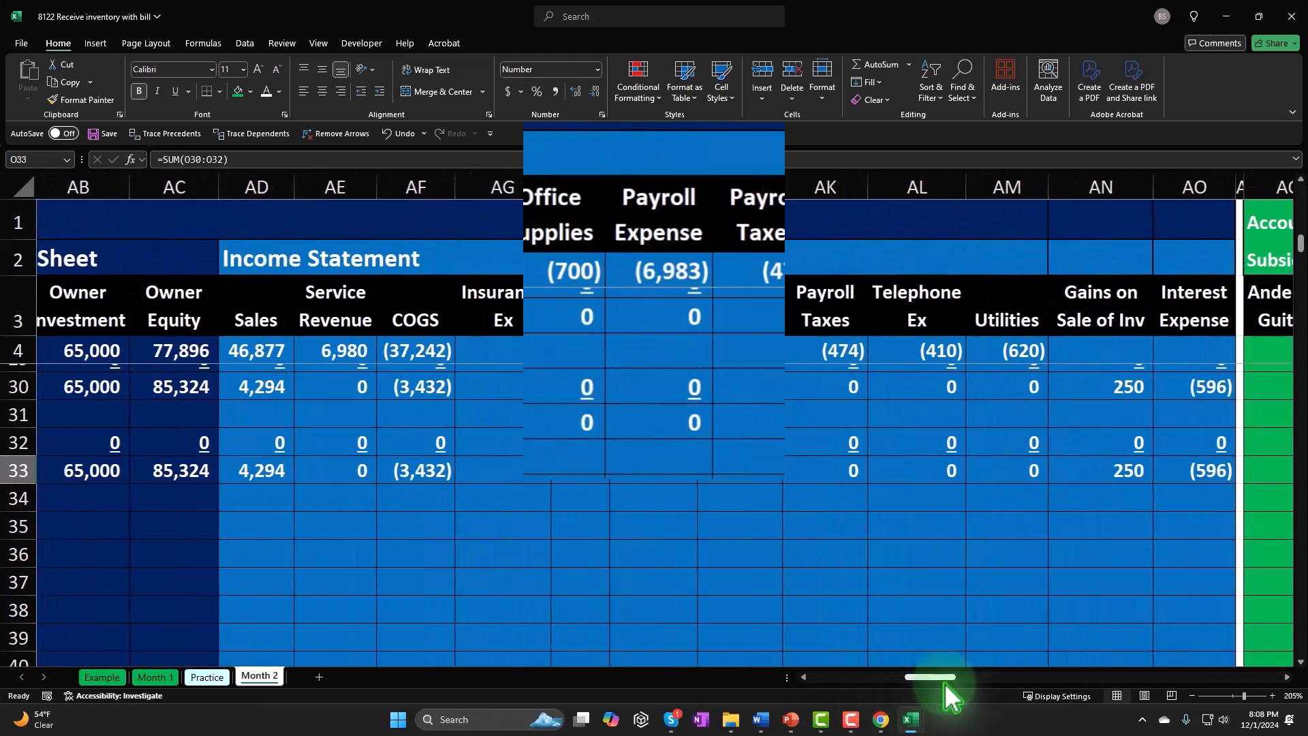
pyautogui.moveTo(241, 473); pyautogui.dragTo(1185, 480)
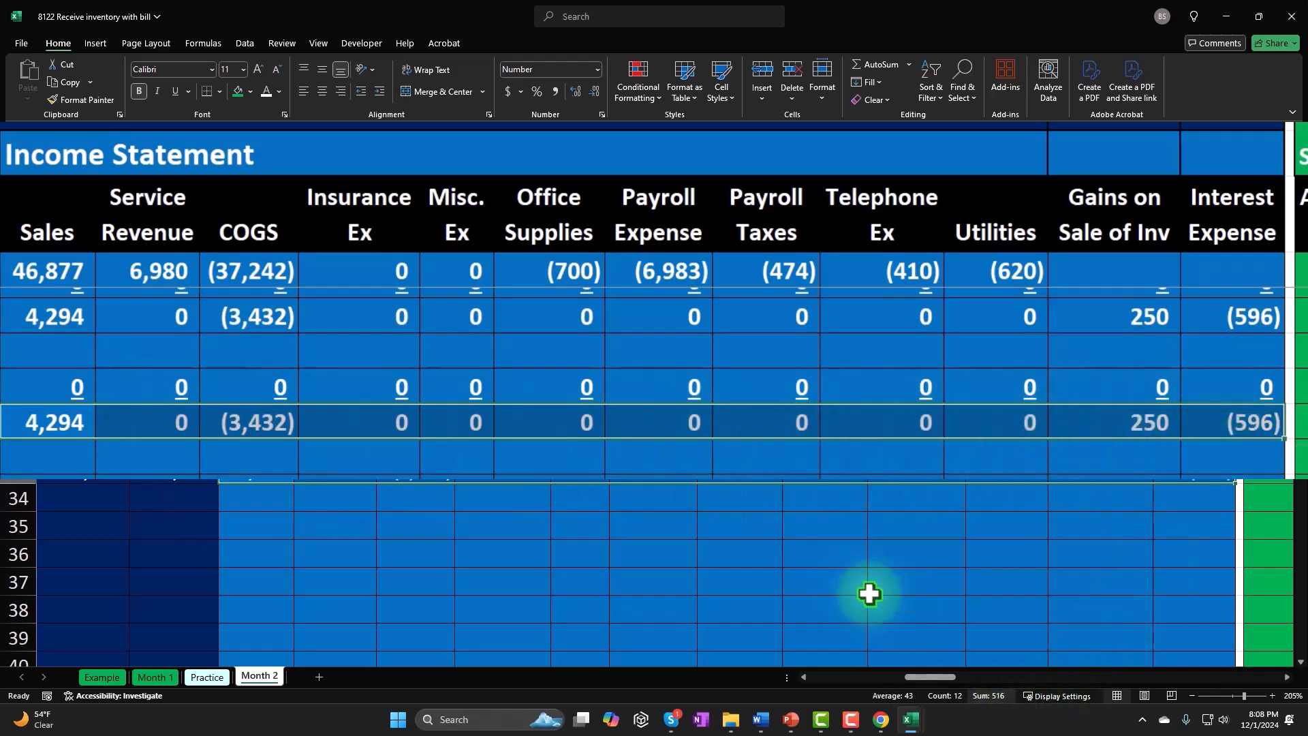
pyautogui.moveTo(82, 271); pyautogui.dragTo(1203, 265)
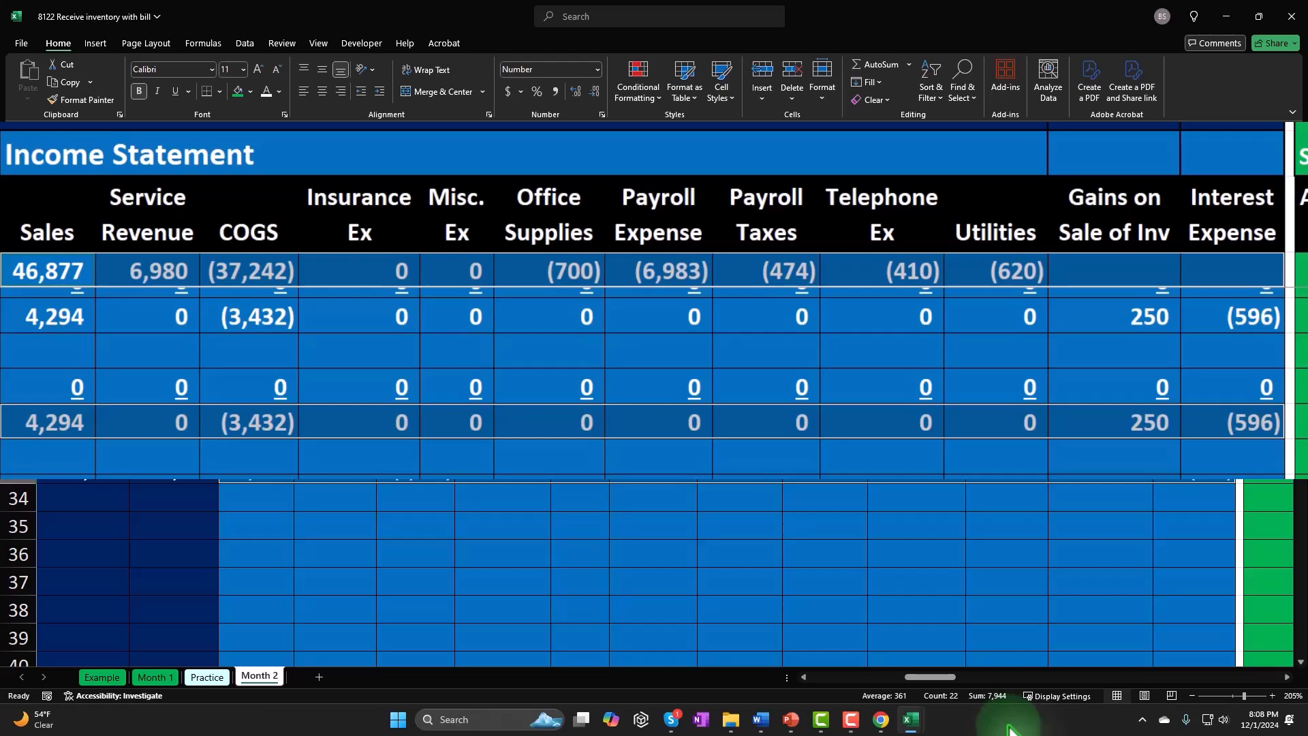
pyautogui.click(927, 579)
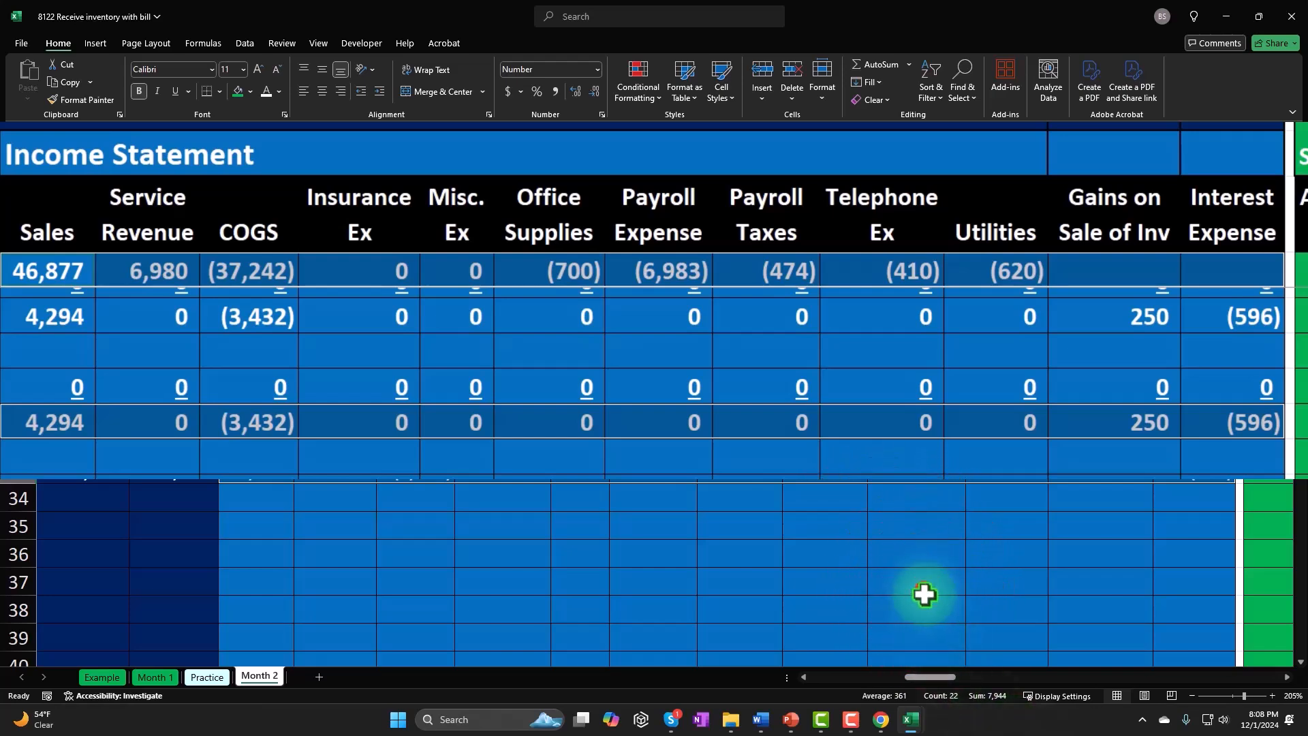
pyautogui.moveTo(934, 678); pyautogui.dragTo(739, 684)
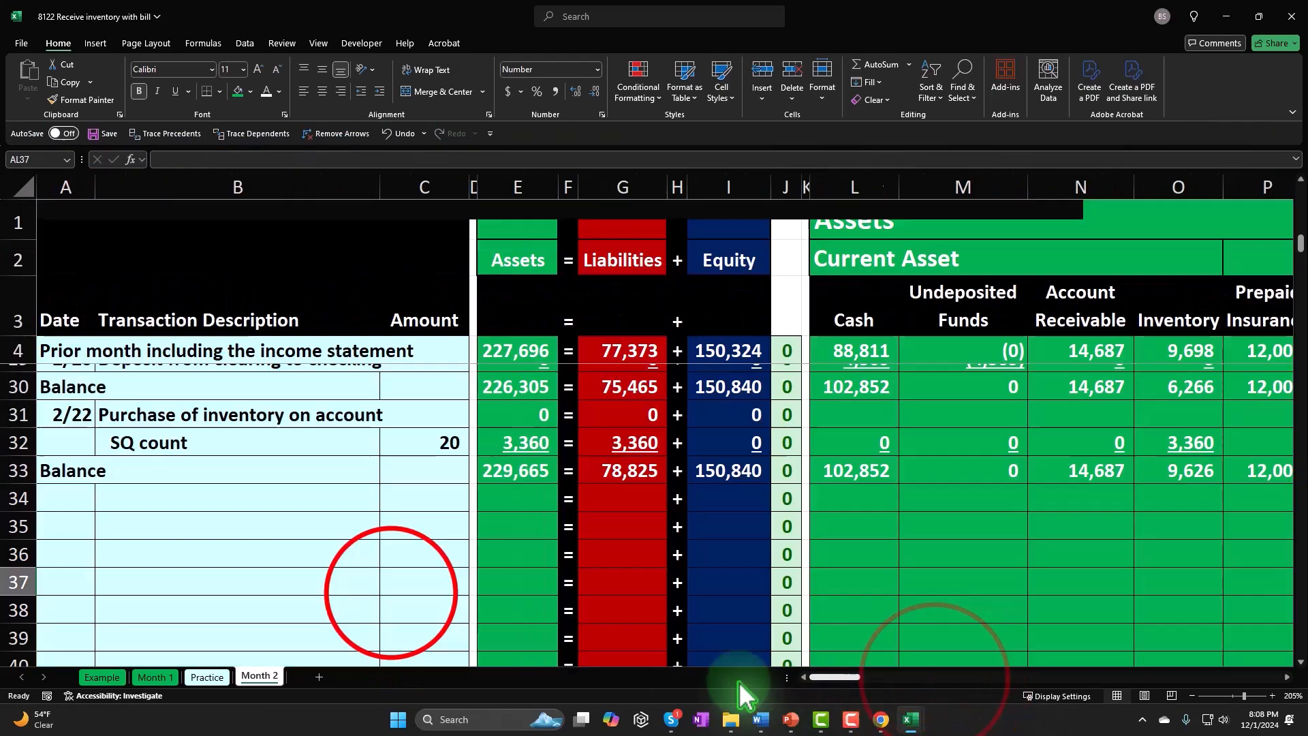
pyautogui.click(388, 593)
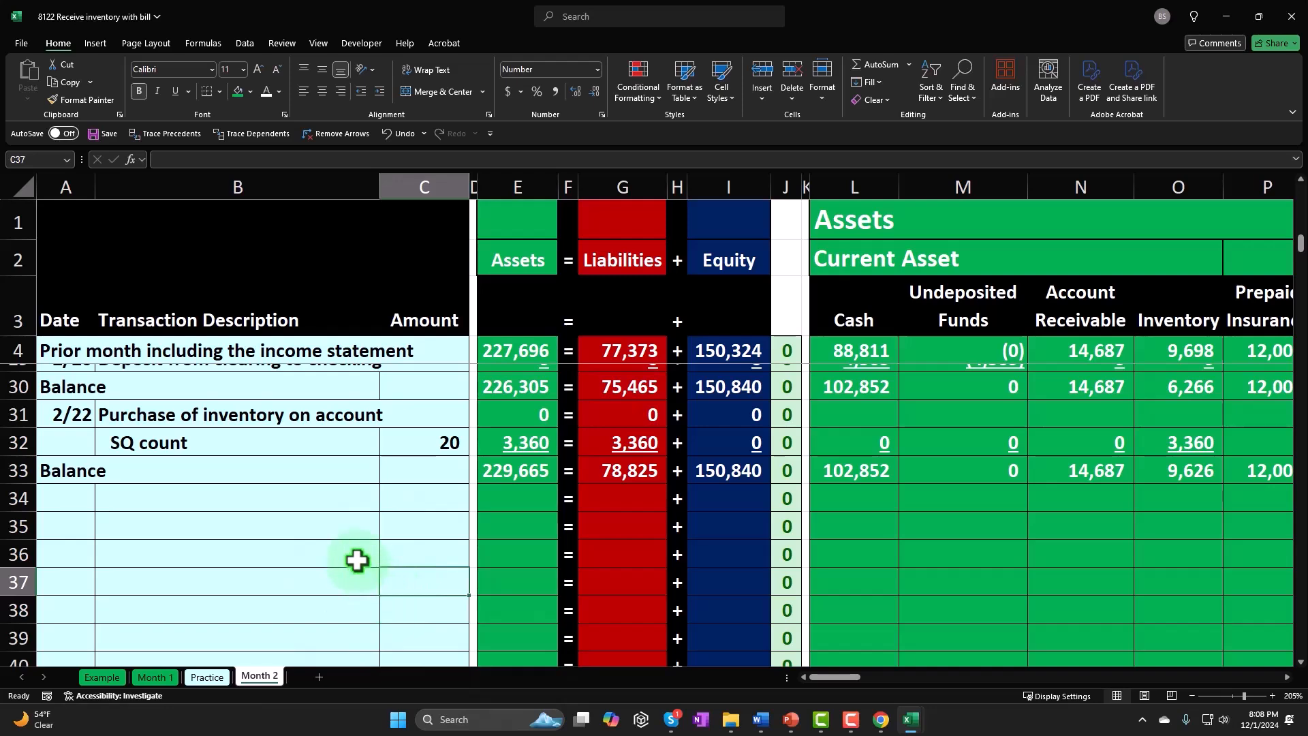